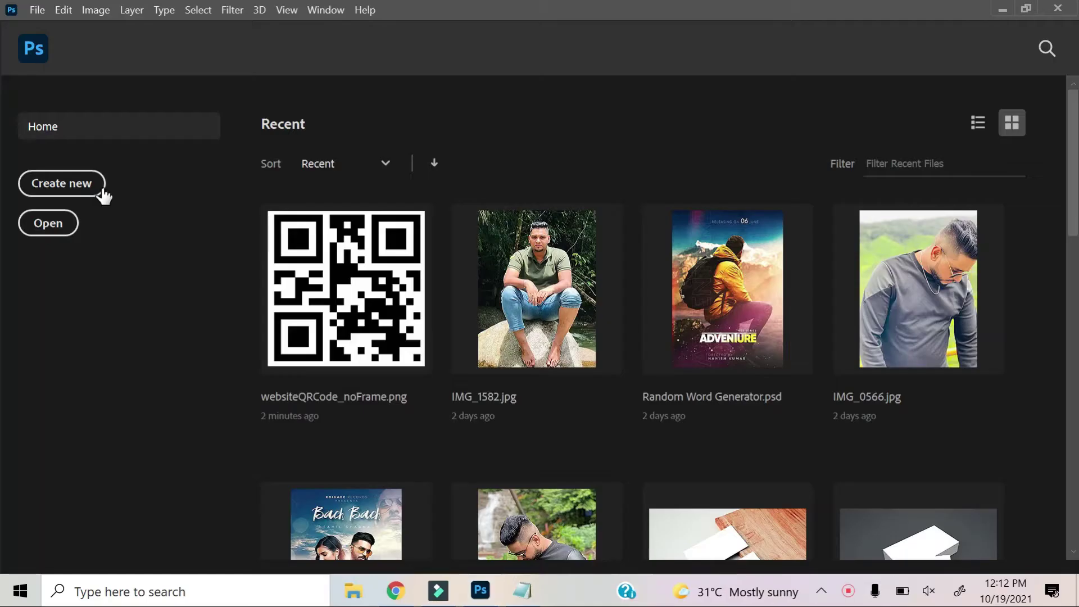
- Start a new 3.5 × 2 inch, 300 ppi document preset named 'business card'
{"action": "left_click", "coordinate": [105, 186]}
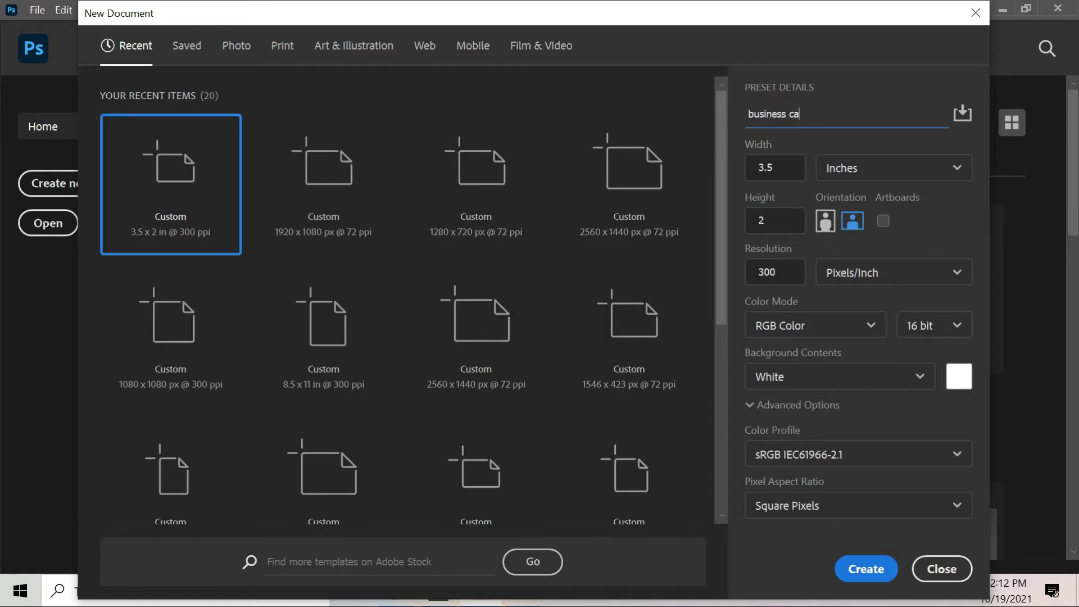
- Create the 1050 × 600 px card and add a dark grey #343434 solid colour fill layer
{"action": "left_click", "coordinate": [776, 220]}
{"action": "left_click", "coordinate": [775, 272]}
{"action": "left_click", "coordinate": [866, 569]}
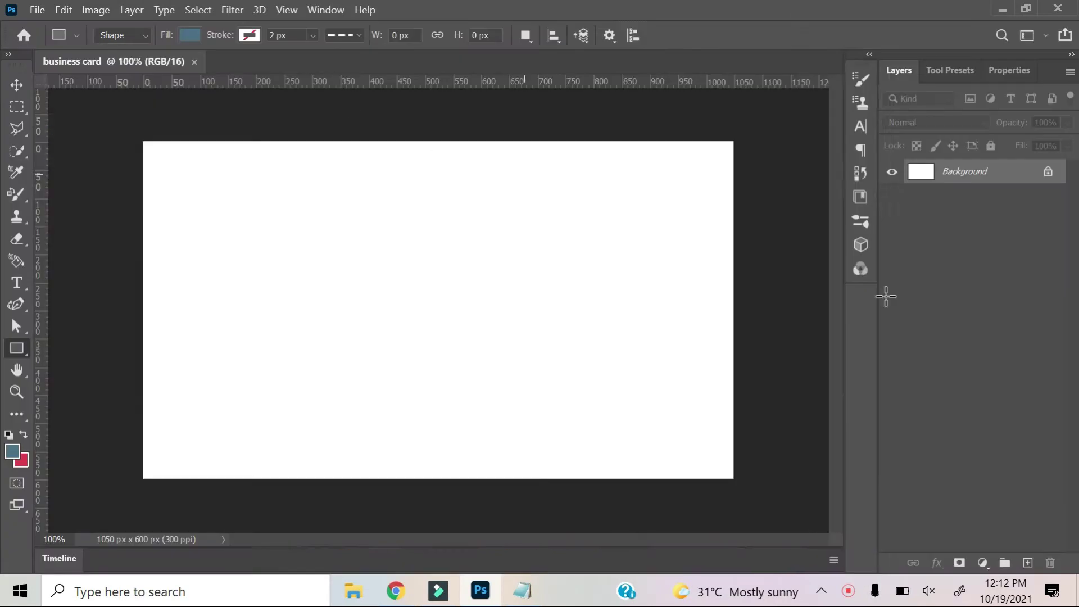
{"action": "left_click", "coordinate": [983, 563]}
{"action": "left_click", "coordinate": [972, 270]}
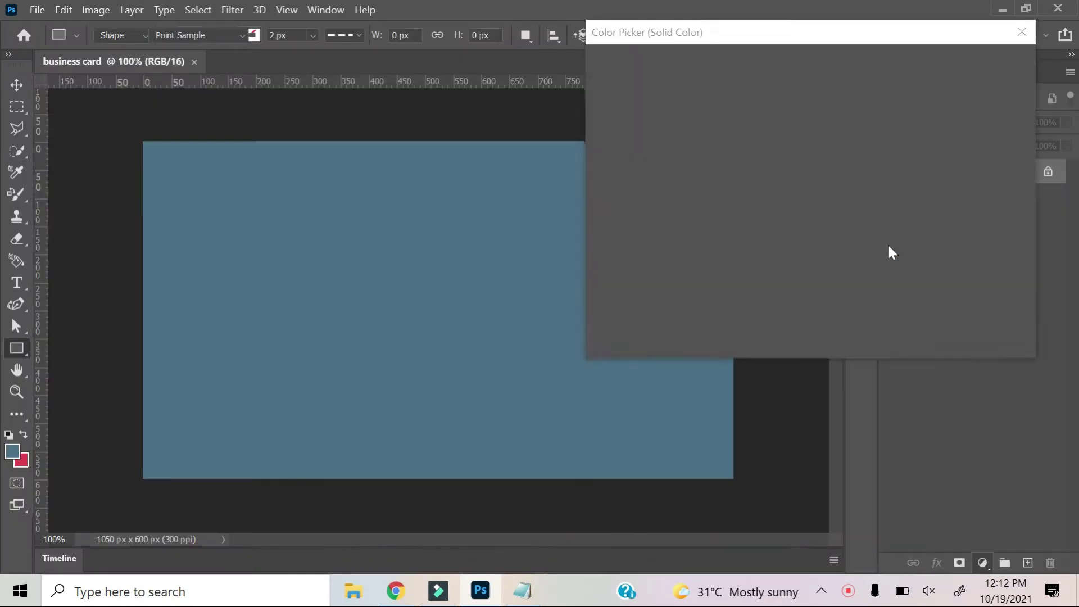
{"action": "mouse_move", "coordinate": [625, 232]}
{"action": "left_mouse_down"}
{"action": "mouse_move", "coordinate": [610, 225]}
{"action": "mouse_move", "coordinate": [592, 242]}
{"action": "left_mouse_up"}
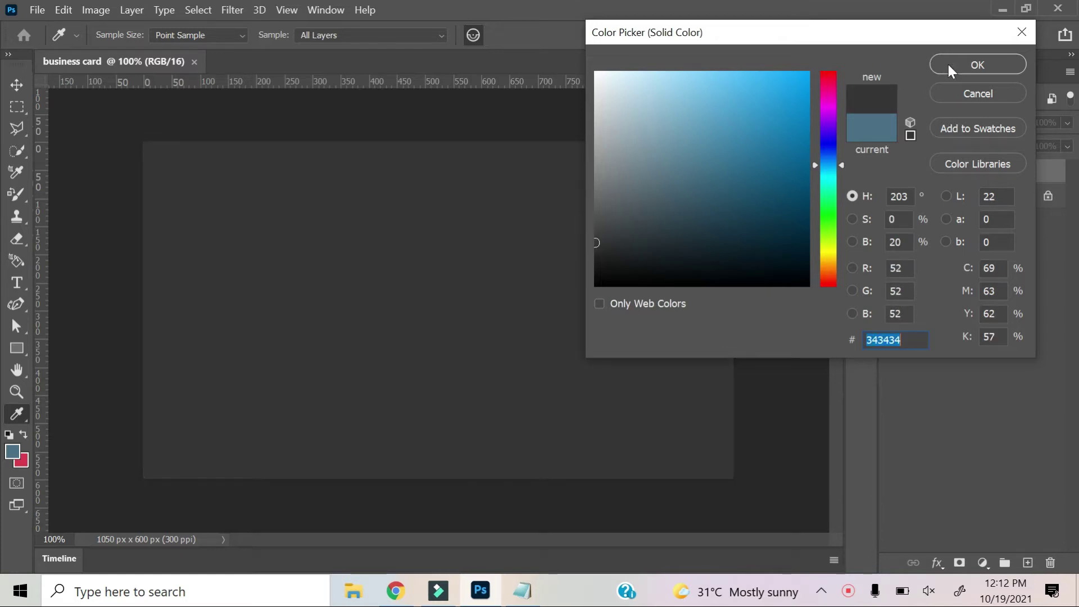
{"action": "left_click", "coordinate": [949, 66]}
- Add a diagonal-line Pattern Fill layer scaled to 297%
{"action": "left_click", "coordinate": [982, 563]}
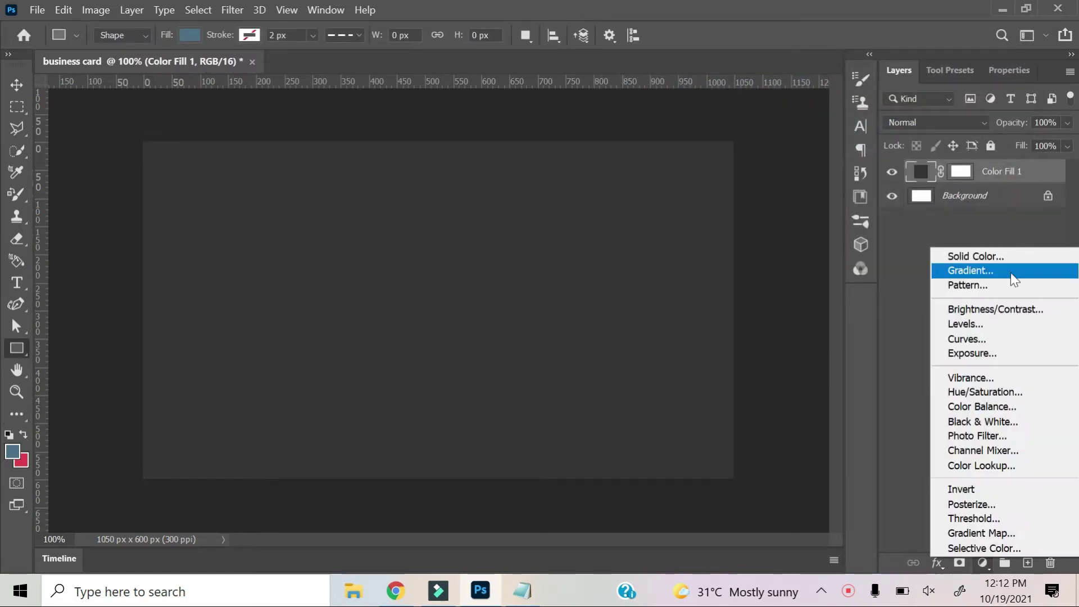
{"action": "left_click", "coordinate": [968, 285]}
{"action": "left_click", "coordinate": [434, 177]}
{"action": "left_click", "coordinate": [369, 297]}
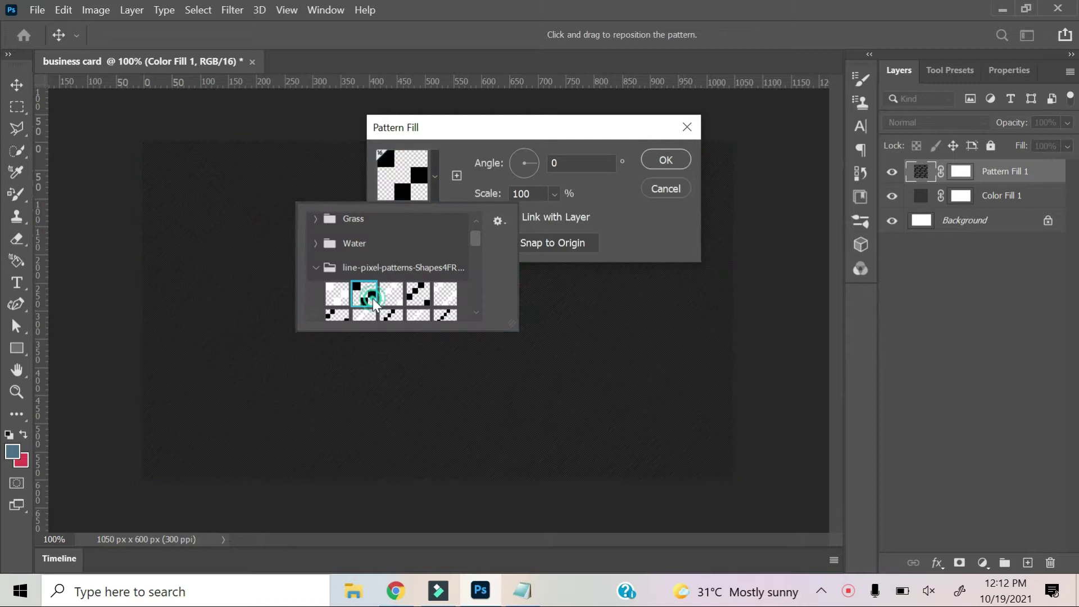
{"action": "left_click", "coordinate": [493, 196]}
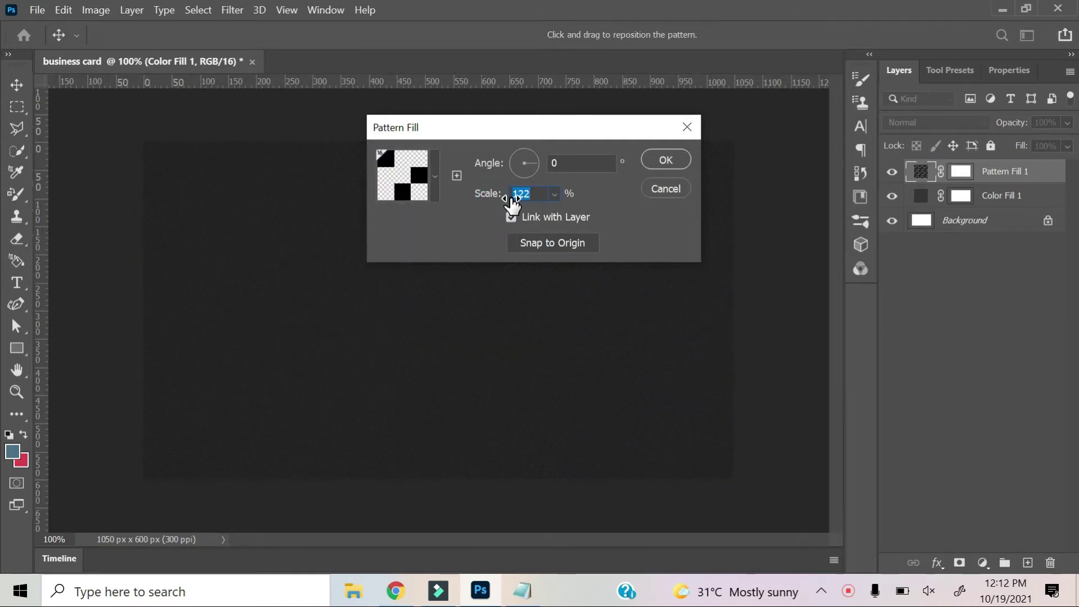
{"action": "left_click_drag", "start_coordinate": [537, 205], "coordinate": [665, 208]}
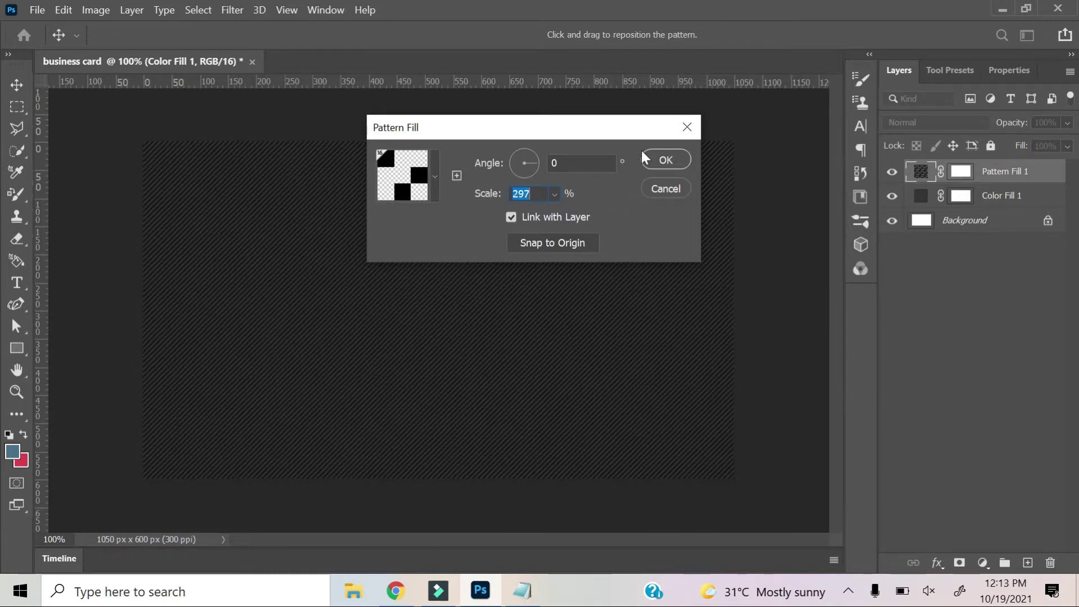
{"action": "left_click", "coordinate": [664, 160]}
{"action": "key", "text": "u"}
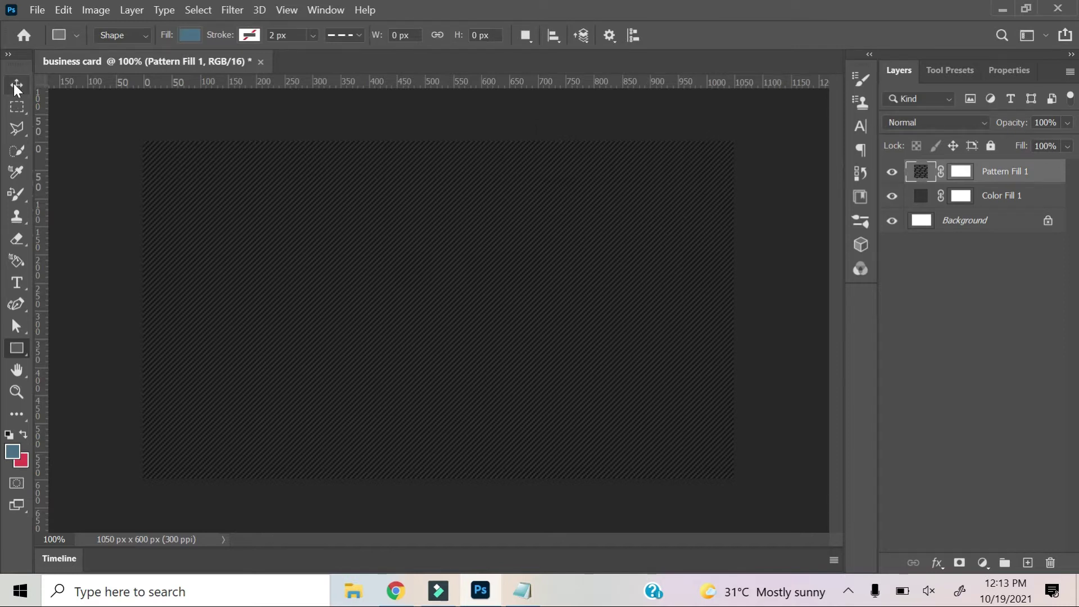
- Draw a rectangle at the card's top edge and give it a white fill
{"action": "right_click", "coordinate": [17, 349]}
{"action": "left_click_drag", "start_coordinate": [140, 175], "coordinate": [356, 309]}
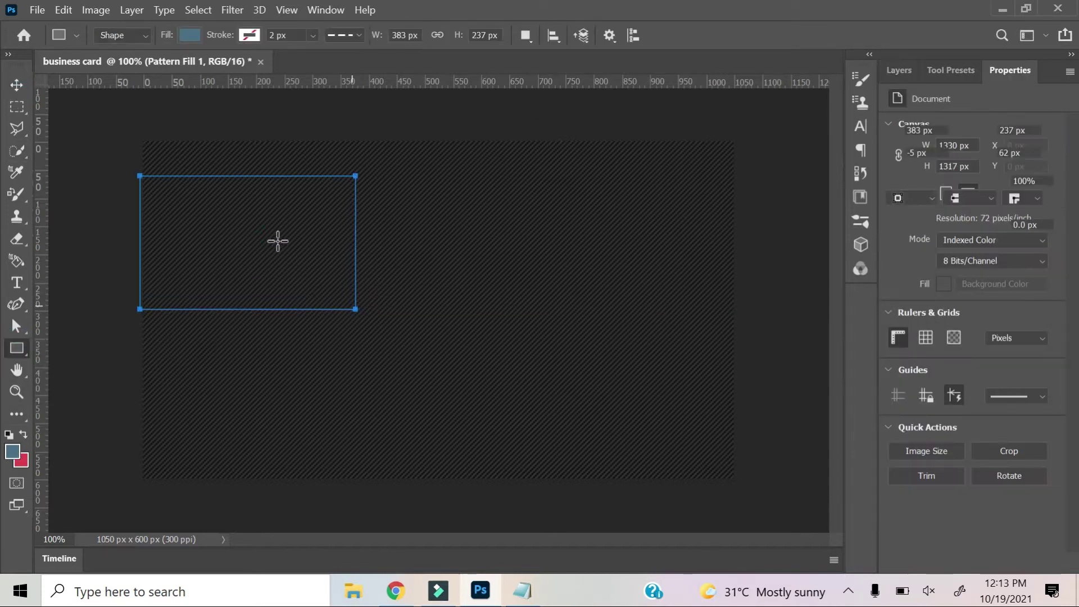
{"action": "right_click", "coordinate": [281, 253]}
{"action": "left_click", "coordinate": [318, 368]}
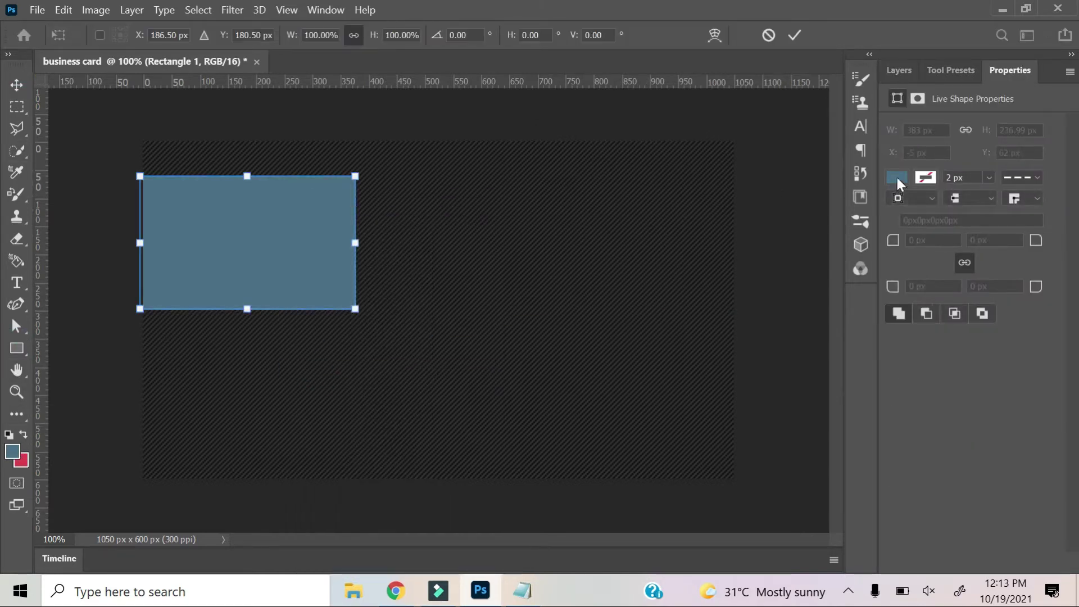
{"action": "left_click_drag", "start_coordinate": [298, 268], "coordinate": [291, 234]}
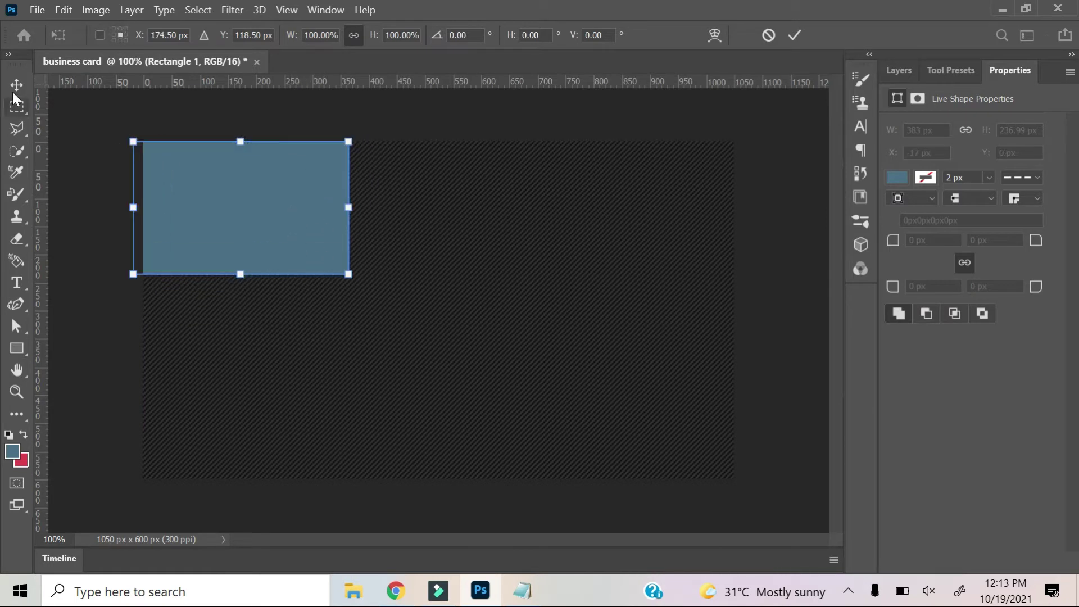
{"action": "key", "text": "Return"}
{"action": "left_click", "coordinate": [896, 178]}
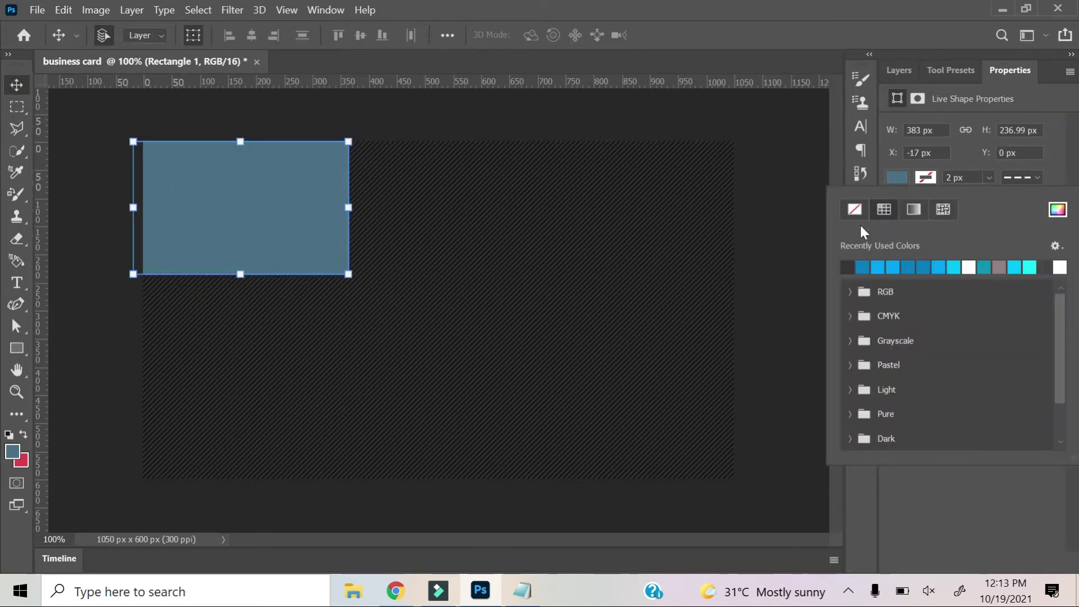
{"action": "left_click", "coordinate": [969, 267]}
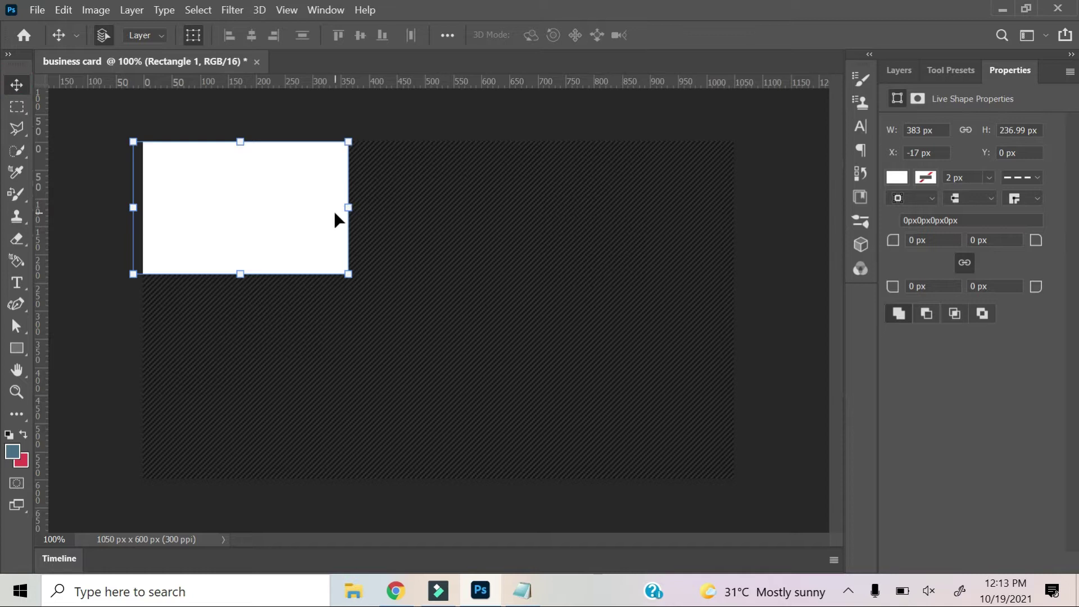
- Stretch the white rectangle to span the full width of the card's upper part
{"action": "left_click_drag", "start_coordinate": [353, 207], "coordinate": [734, 207]}
{"action": "mouse_move", "coordinate": [436, 274]}
{"action": "left_mouse_down"}
{"action": "mouse_move", "coordinate": [438, 364]}
{"action": "mouse_move", "coordinate": [444, 347]}
{"action": "left_mouse_up"}
{"action": "left_click_drag", "start_coordinate": [137, 243], "coordinate": [143, 243]}
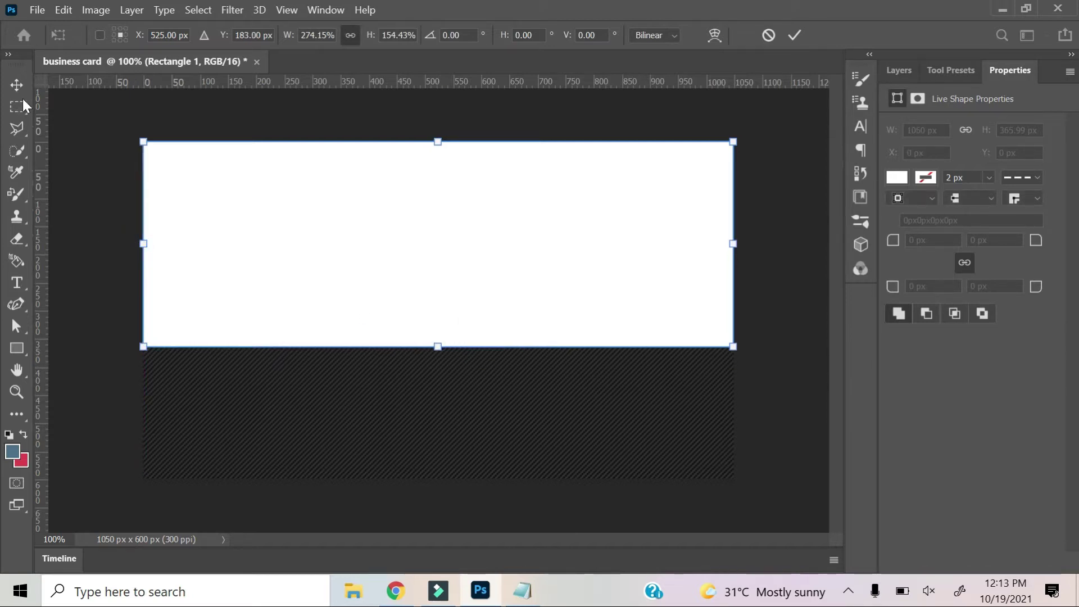
{"action": "key", "text": "Return"}
{"action": "left_click", "coordinate": [899, 71]}
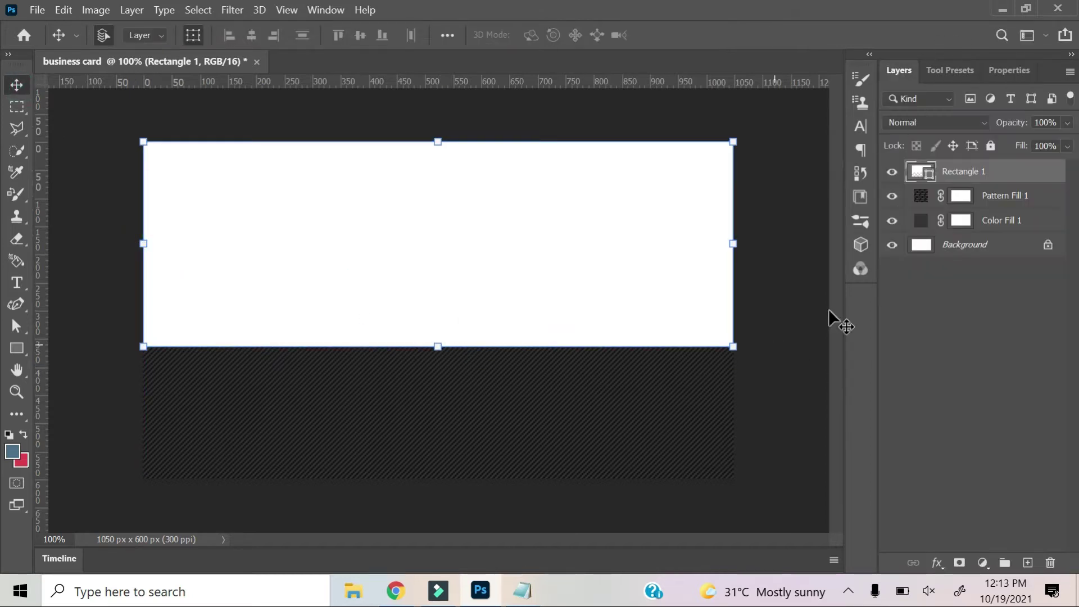
{"action": "right_click", "coordinate": [959, 171]}
{"action": "left_click", "coordinate": [983, 181]}
- Duplicate the white rectangle and recolour the copy to #04a3ff
{"action": "key", "text": "ctrl+j"}
{"action": "double_click", "coordinate": [921, 173]}
{"action": "left_click", "coordinate": [522, 590]}
{"action": "double_click", "coordinate": [125, 304]}
{"action": "double_click", "coordinate": [120, 286]}
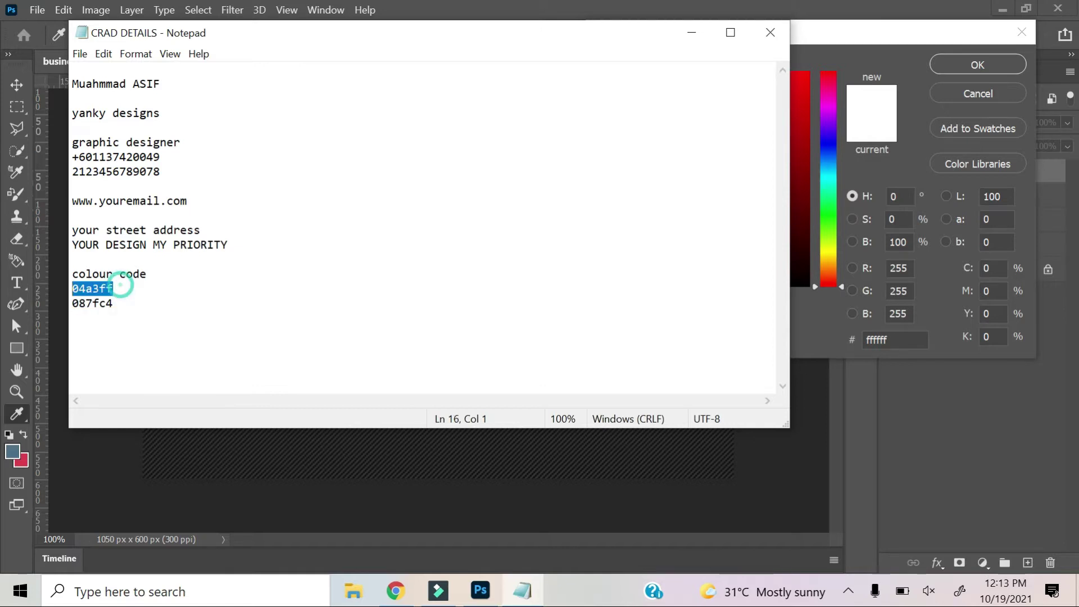
{"action": "left_click", "coordinate": [823, 357]}
{"action": "type", "text": "04a3ff"}
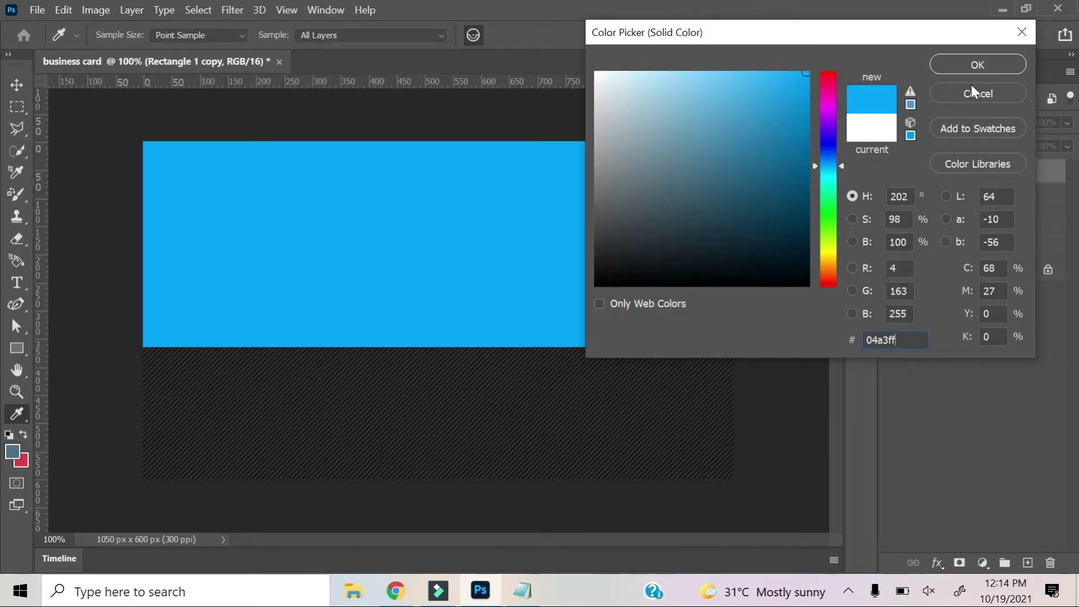
{"action": "left_click", "coordinate": [971, 64]}
- Stack the white rectangle above the blue copy and nudge the blue down into a thin stripe
{"action": "key", "text": "v"}
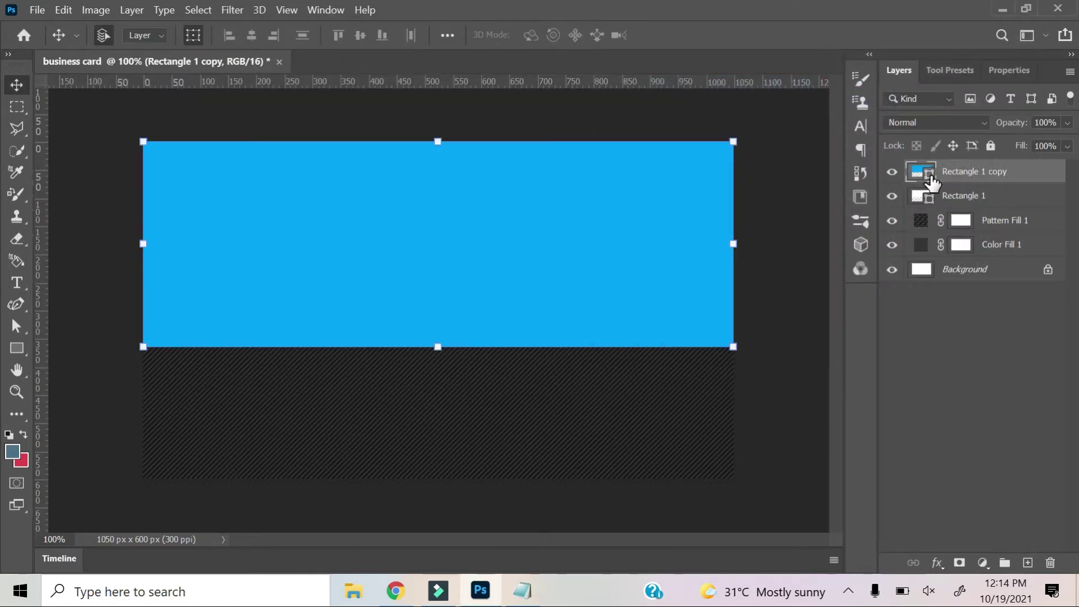
{"action": "left_click_drag", "start_coordinate": [981, 209], "coordinate": [964, 169]}
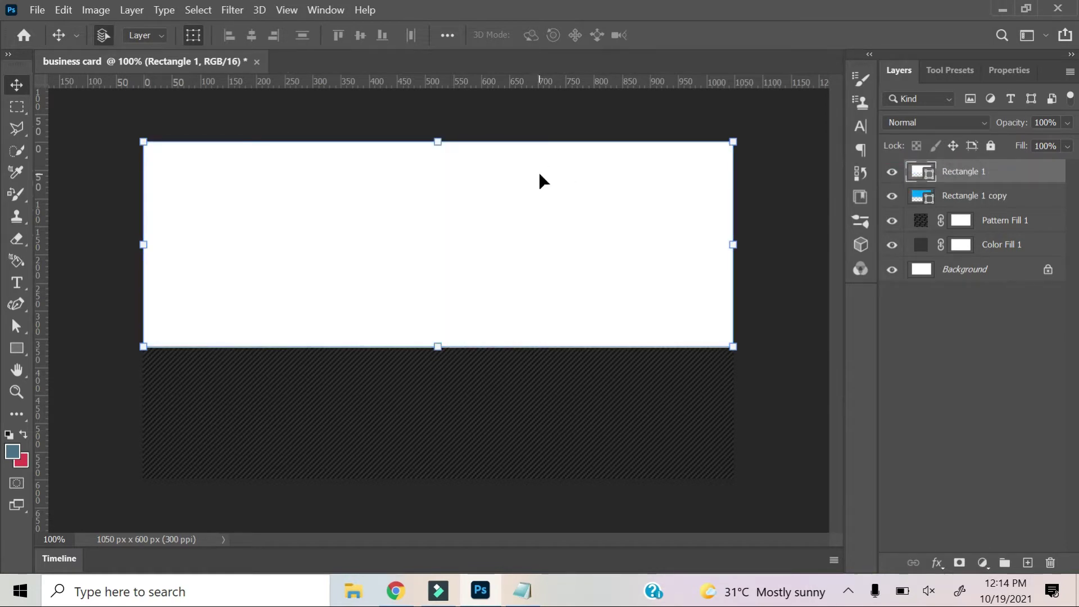
{"action": "key", "text": "Up"}
{"action": "key", "text": "Up"}
{"action": "key", "text": "Up"}
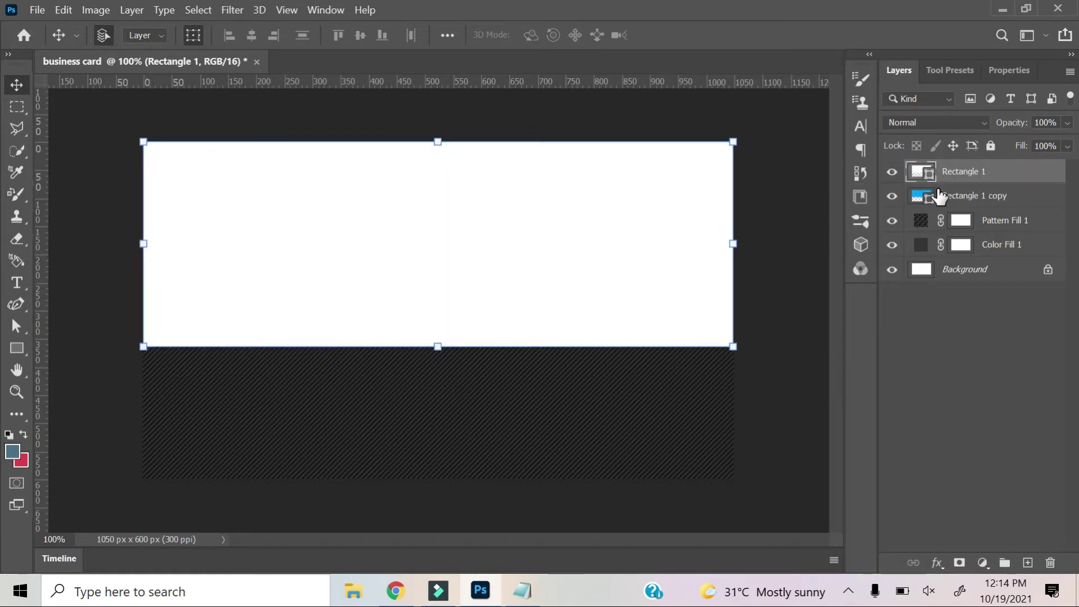
{"action": "left_click", "coordinate": [954, 200]}
{"action": "key", "text": "Down"}
{"action": "key", "text": "Down"}
{"action": "key", "text": "Down"}
{"action": "key", "text": "Down"}
{"action": "key", "text": "Down"}
{"action": "key", "text": "Down"}
{"action": "key", "text": "Down"}
{"action": "key", "text": "Down"}
{"action": "key", "text": "Down"}
{"action": "left_click", "coordinate": [17, 106]}
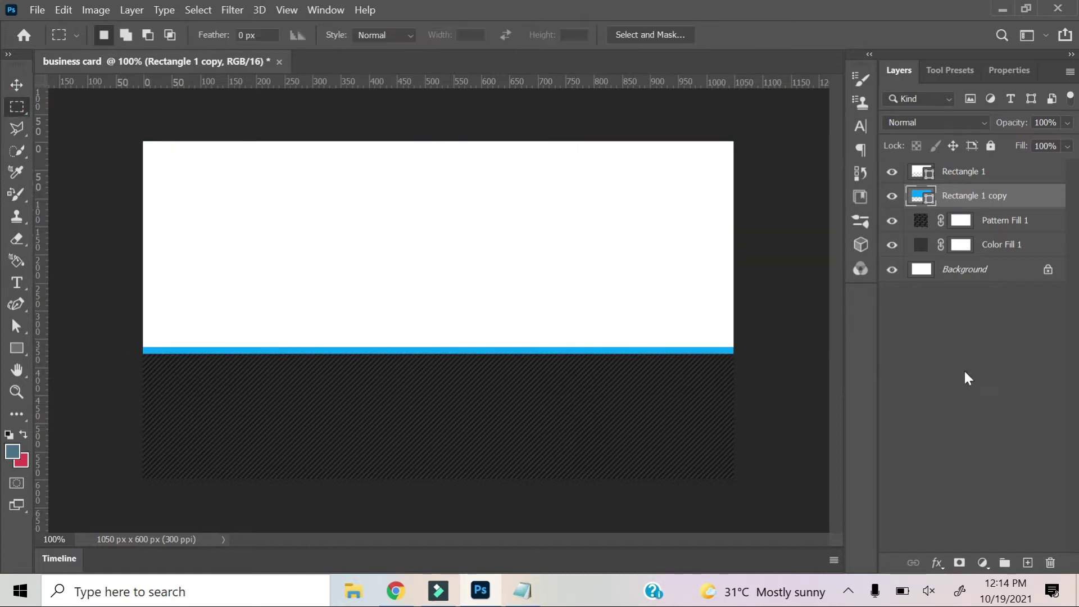
- Duplicate the rectangle layer again and fill the new copy with the stripe's blue
{"action": "right_click", "coordinate": [966, 172]}
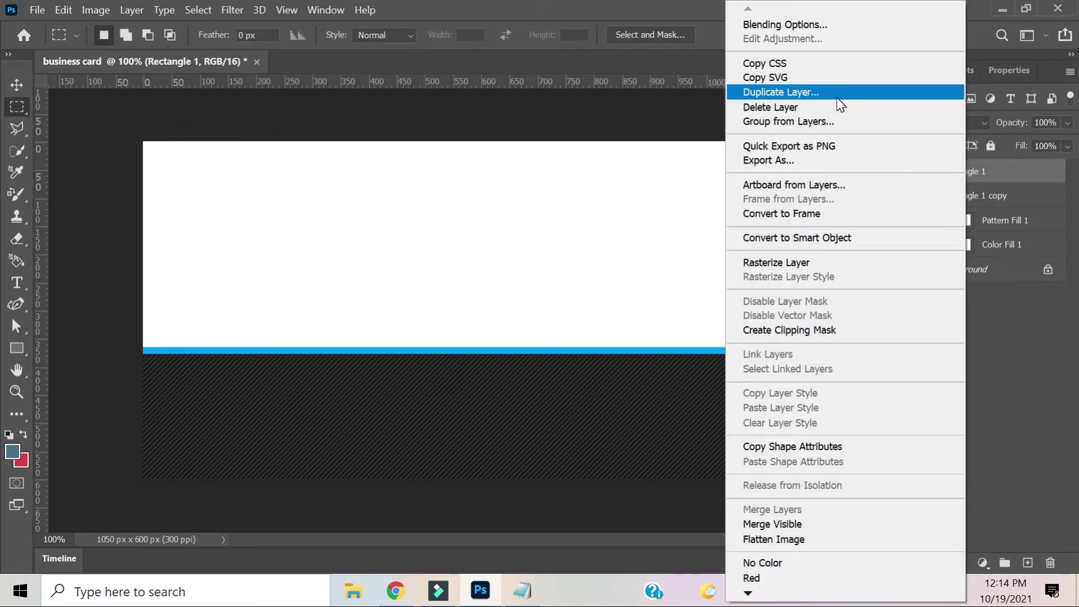
{"action": "left_click", "coordinate": [838, 98]}
{"action": "left_click", "coordinate": [681, 149]}
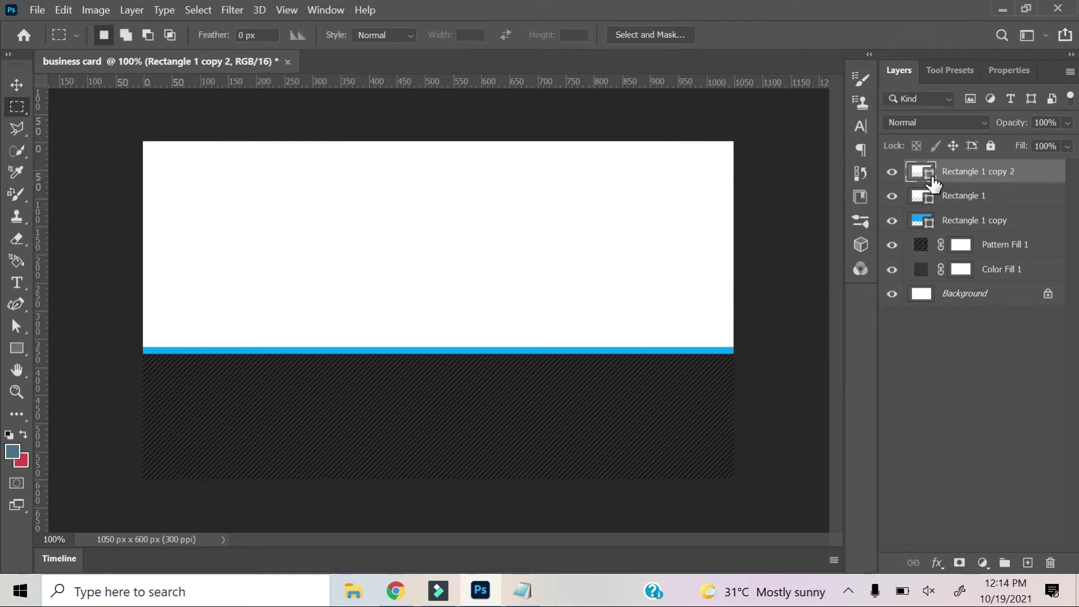
{"action": "double_click", "coordinate": [922, 171]}
{"action": "left_click", "coordinate": [541, 351]}
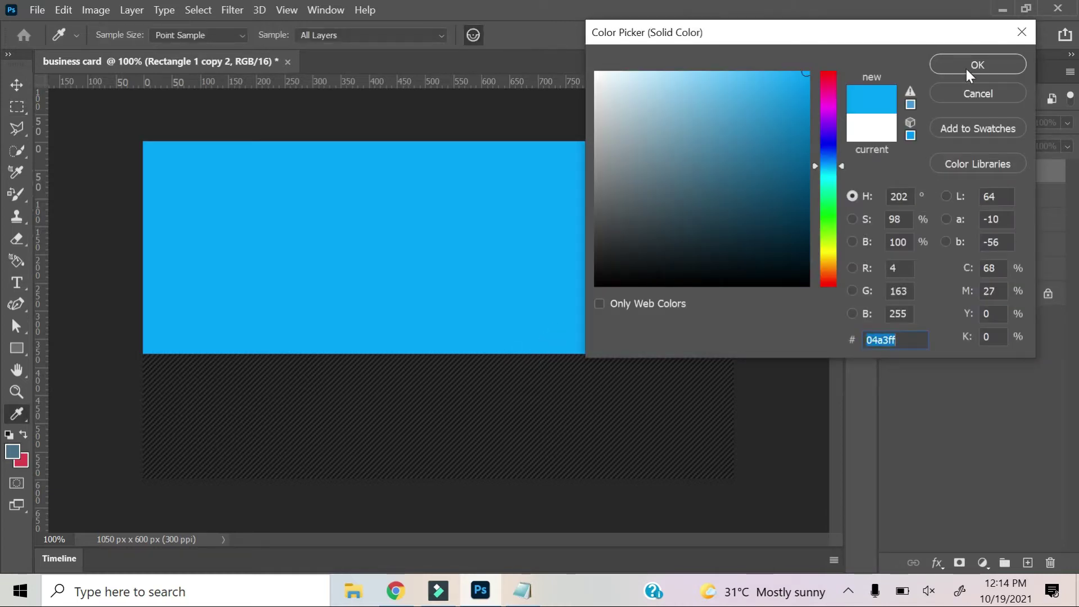
{"action": "left_click", "coordinate": [978, 65]}
{"action": "key", "text": "v"}
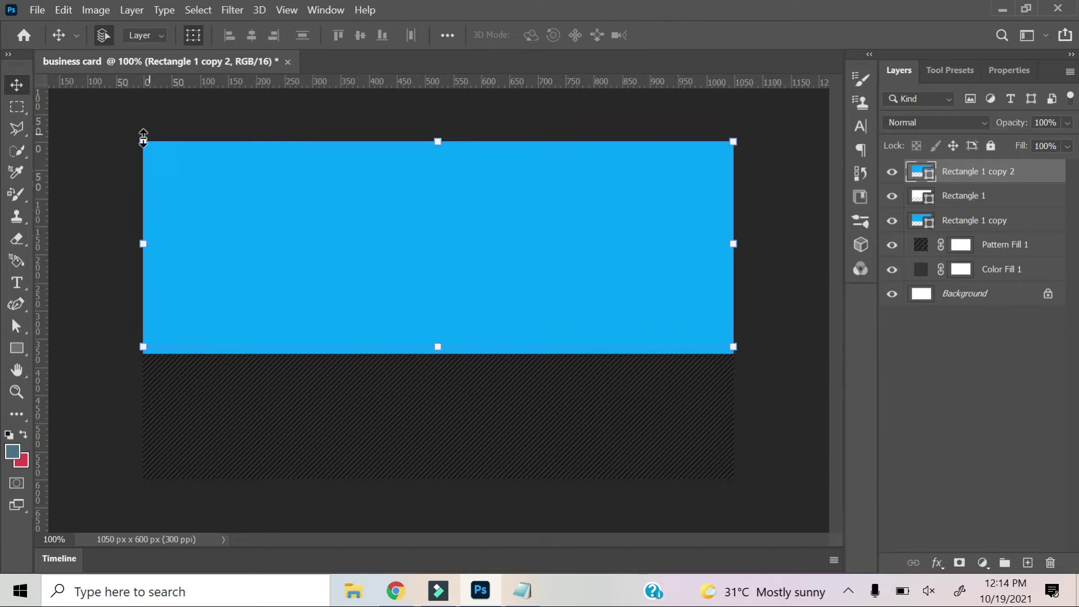
- Resize the blue copy into a narrower banner centred over the blue stripe
{"action": "left_click_drag", "start_coordinate": [429, 239], "coordinate": [429, 291]}
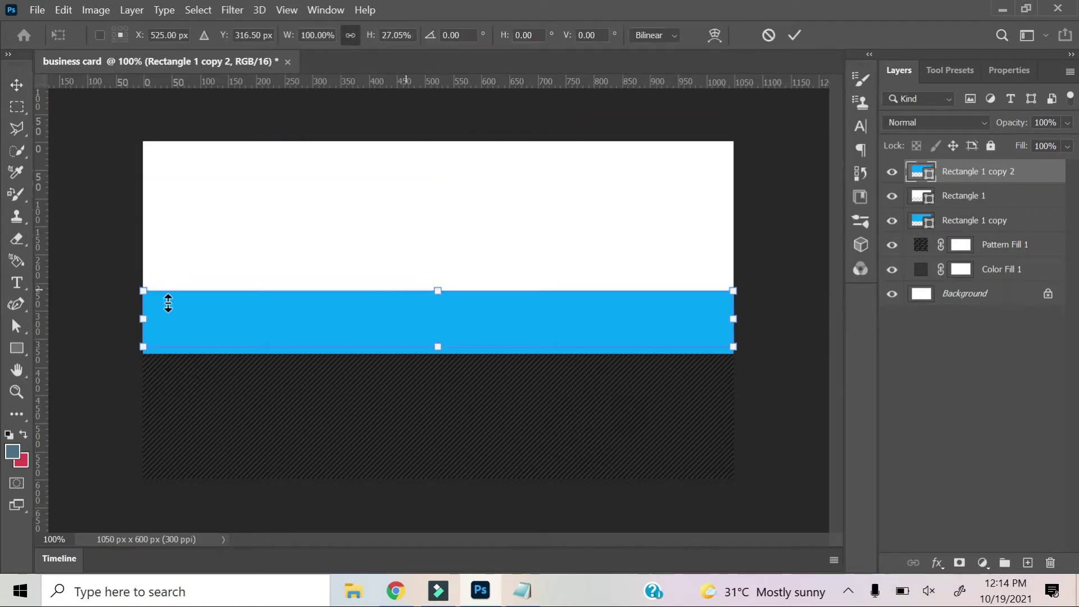
{"action": "left_click_drag", "start_coordinate": [143, 319], "coordinate": [303, 320]}
{"action": "mouse_move", "coordinate": [733, 319]}
{"action": "left_mouse_down"}
{"action": "mouse_move", "coordinate": [545, 319]}
{"action": "mouse_move", "coordinate": [499, 333]}
{"action": "left_mouse_up"}
{"action": "key", "text": "Right"}
{"action": "key", "text": "Right"}
{"action": "key", "text": "Right"}
{"action": "key", "text": "Down"}
{"action": "key", "text": "Down"}
{"action": "key", "text": "Right"}
{"action": "key", "text": "Right"}
{"action": "key", "text": "Right"}
{"action": "key", "text": "Right"}
{"action": "left_click_drag", "start_coordinate": [41, 335], "coordinate": [431, 333]}
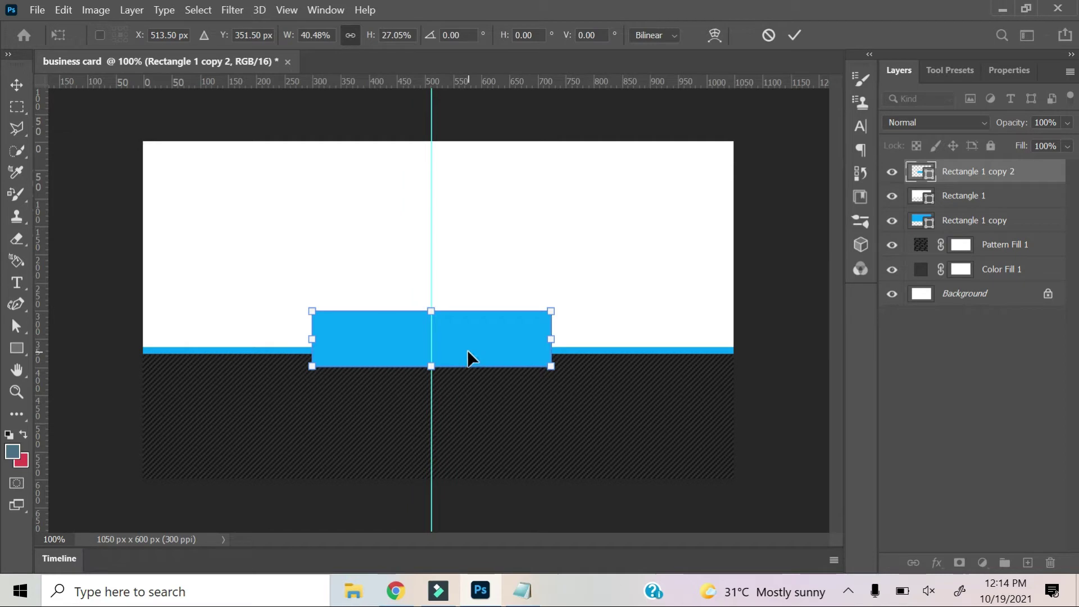
{"action": "key", "text": "Down"}
{"action": "key", "text": "Down"}
{"action": "key", "text": "Down"}
{"action": "key", "text": "Down"}
{"action": "key", "text": "Down"}
{"action": "key", "text": "Down"}
{"action": "key", "text": "Down"}
{"action": "key", "text": "Down"}
{"action": "key", "text": "Down"}
{"action": "left_click", "coordinate": [11, 84]}
{"action": "left_click", "coordinate": [422, 284]}
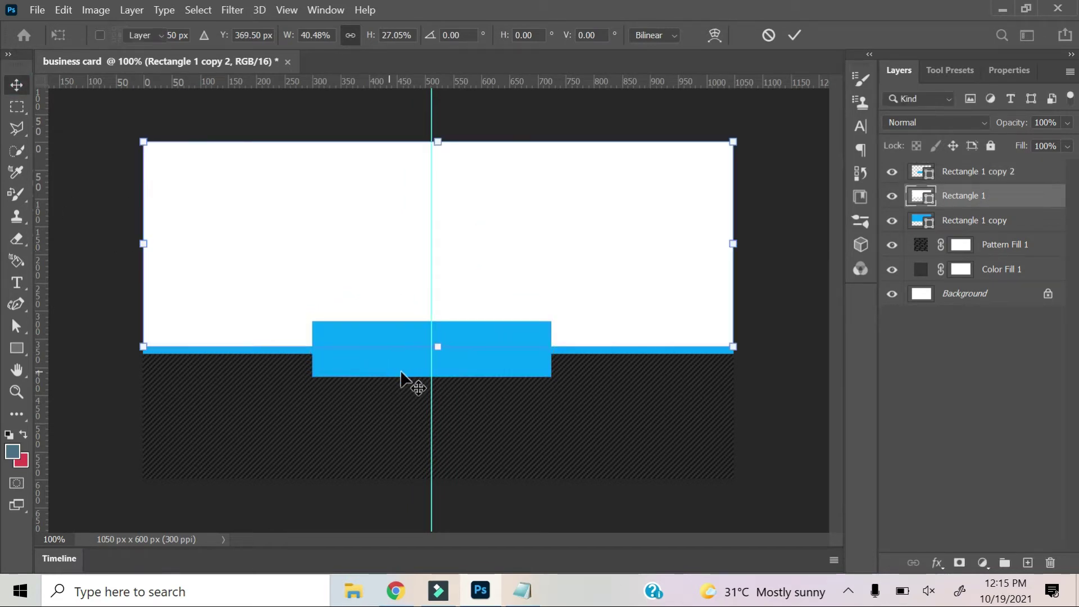
{"action": "left_click", "coordinate": [402, 374]}
{"action": "left_click", "coordinate": [66, 254]}
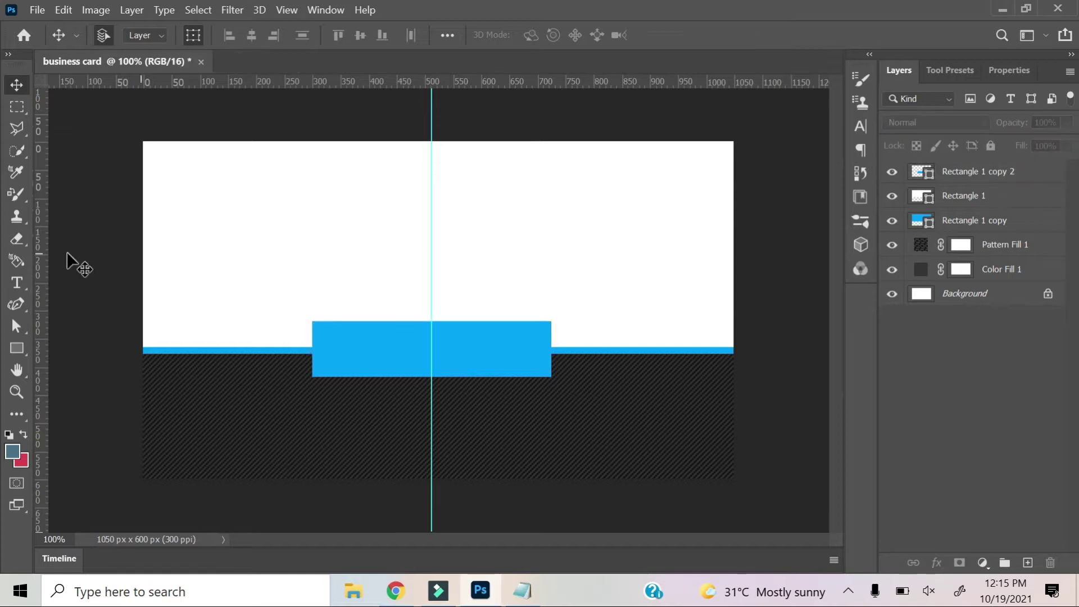
- Draw a small three-sided polygon left of the banner and fill it with #087fc4
{"action": "left_click_drag", "start_coordinate": [17, 347], "coordinate": [56, 390]}
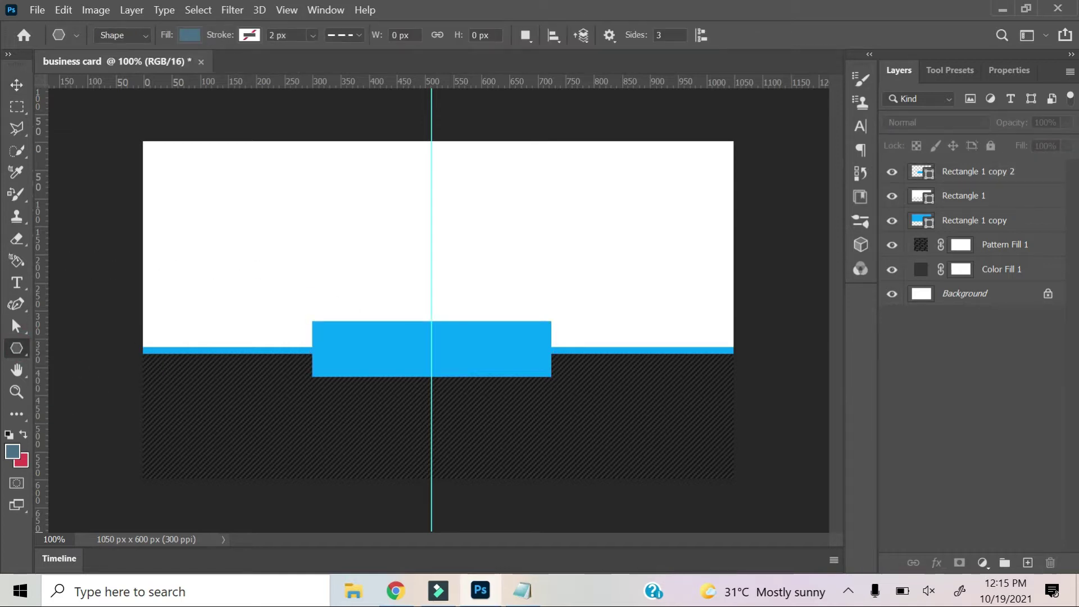
{"action": "left_click_drag", "start_coordinate": [276, 322], "coordinate": [298, 342]}
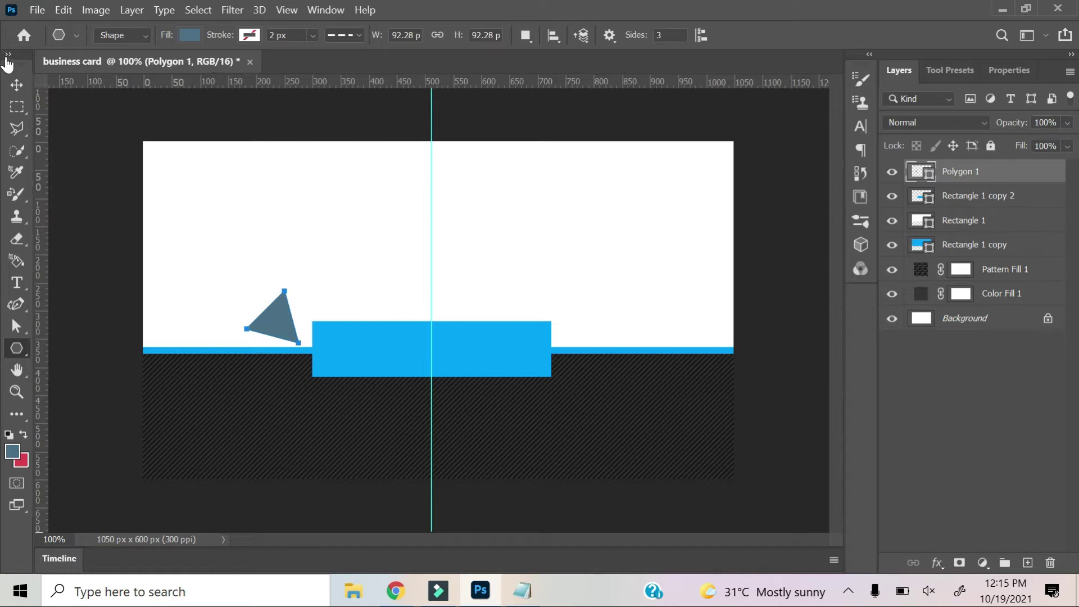
{"action": "left_click", "coordinate": [17, 86]}
{"action": "double_click", "coordinate": [922, 172]}
{"action": "left_click", "coordinate": [522, 590]}
{"action": "left_click_drag", "start_coordinate": [171, 306], "coordinate": [8, 312]}
{"action": "key", "text": "ctrl+c"}
{"action": "left_click", "coordinate": [848, 79]}
{"action": "left_click", "coordinate": [894, 339]}
{"action": "key", "text": "ctrl+v"}
{"action": "key", "text": "Return"}
- Rotate, shorten and move the triangle up against the banner's left end
{"action": "scroll", "coordinate": [271, 326], "scroll_direction": "up", "scroll_amount": 3}
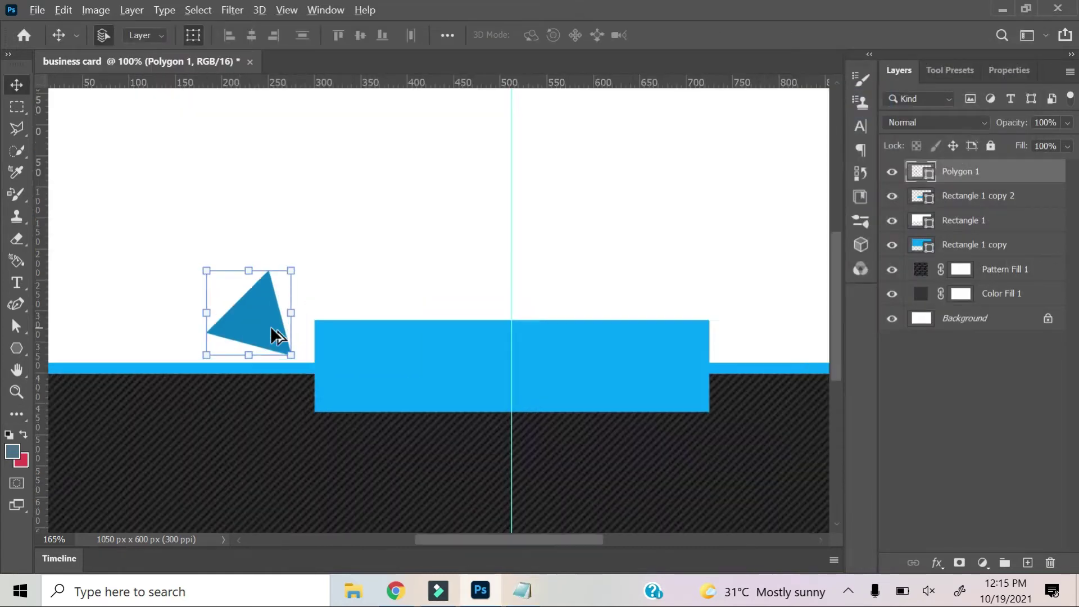
{"action": "scroll", "coordinate": [271, 327], "scroll_direction": "up", "scroll_amount": 2}
{"action": "right_click", "coordinate": [211, 308]}
{"action": "key", "text": "Escape"}
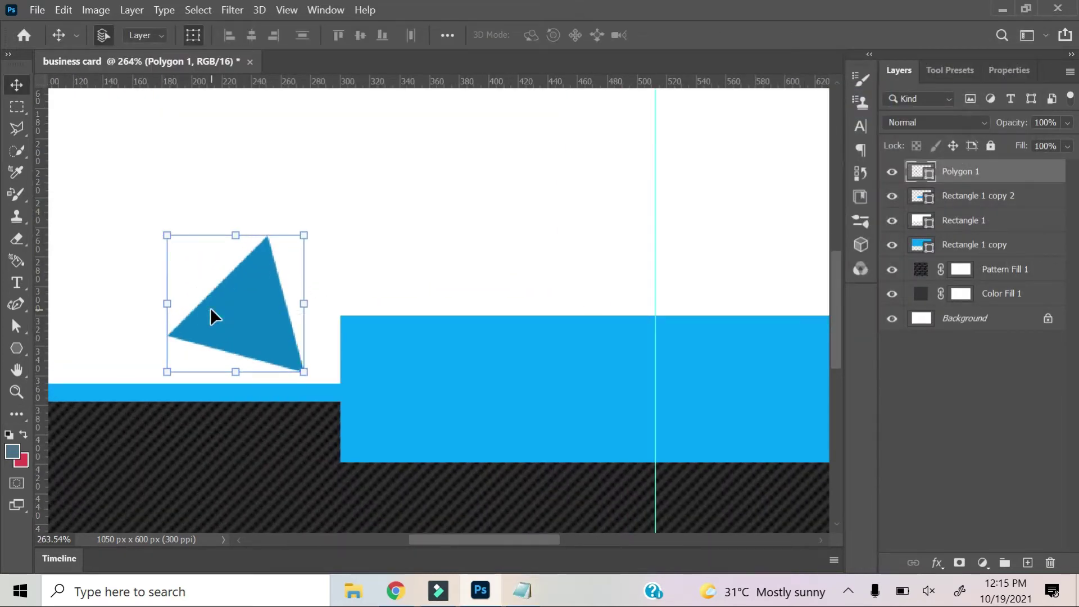
{"action": "key", "text": "ctrl+t"}
{"action": "right_click", "coordinate": [221, 310]}
{"action": "key", "text": "Escape"}
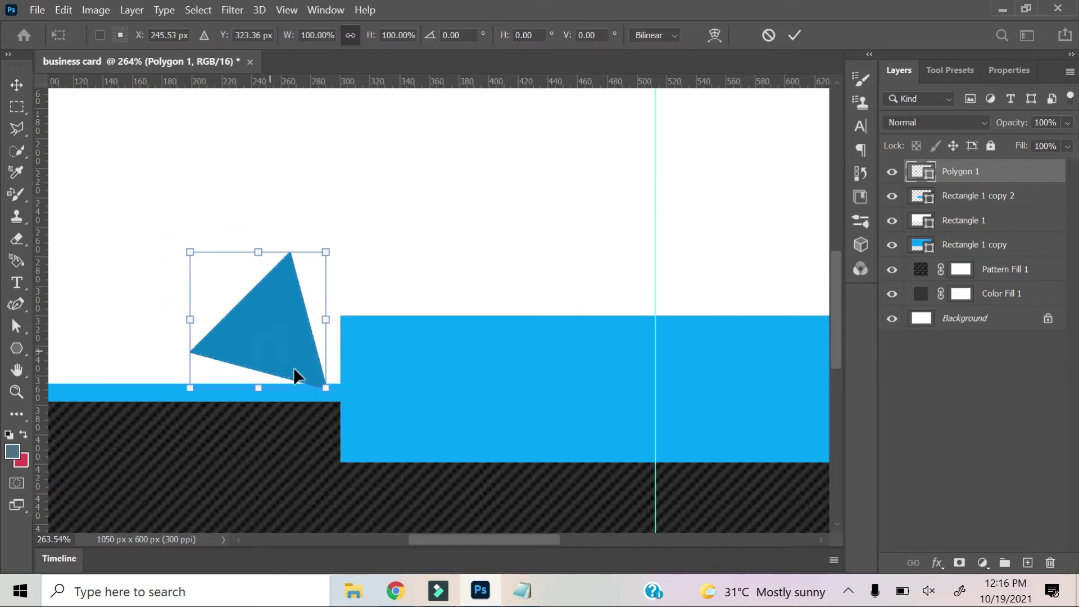
{"action": "mouse_move", "coordinate": [332, 403]}
{"action": "left_mouse_down"}
{"action": "mouse_move", "coordinate": [366, 391]}
{"action": "mouse_move", "coordinate": [362, 400]}
{"action": "left_mouse_up"}
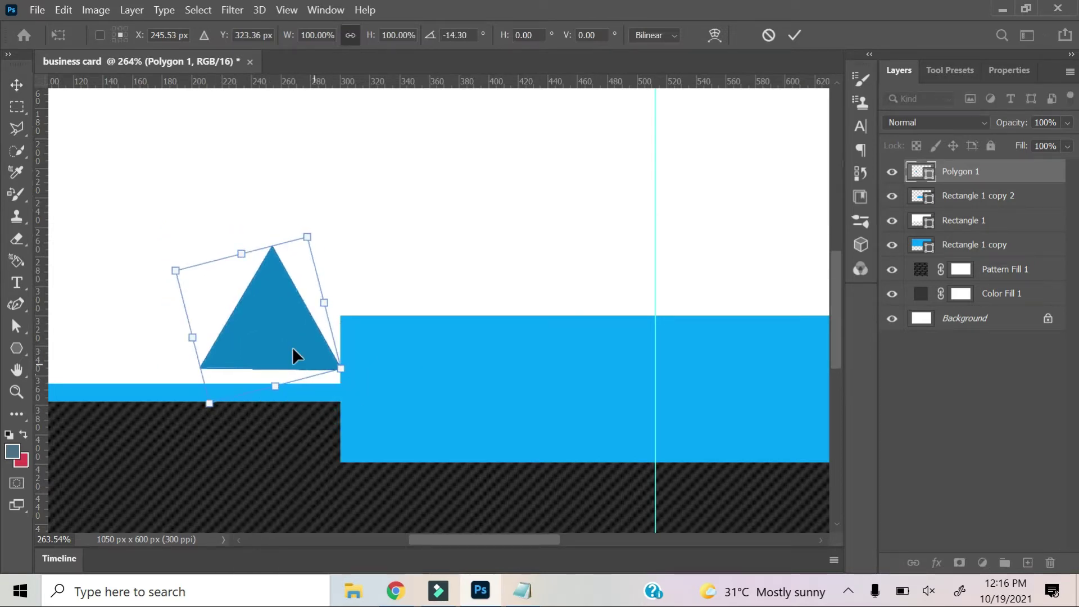
{"action": "left_click_drag", "start_coordinate": [293, 347], "coordinate": [311, 377]}
{"action": "left_click_drag", "start_coordinate": [256, 279], "coordinate": [256, 301]}
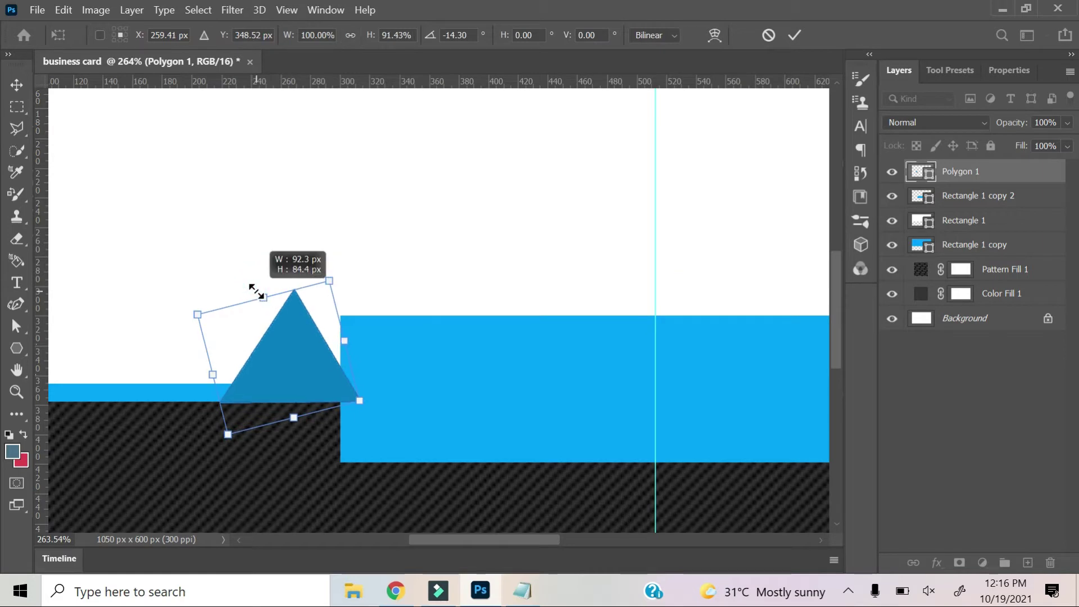
{"action": "left_click_drag", "start_coordinate": [302, 369], "coordinate": [338, 371]}
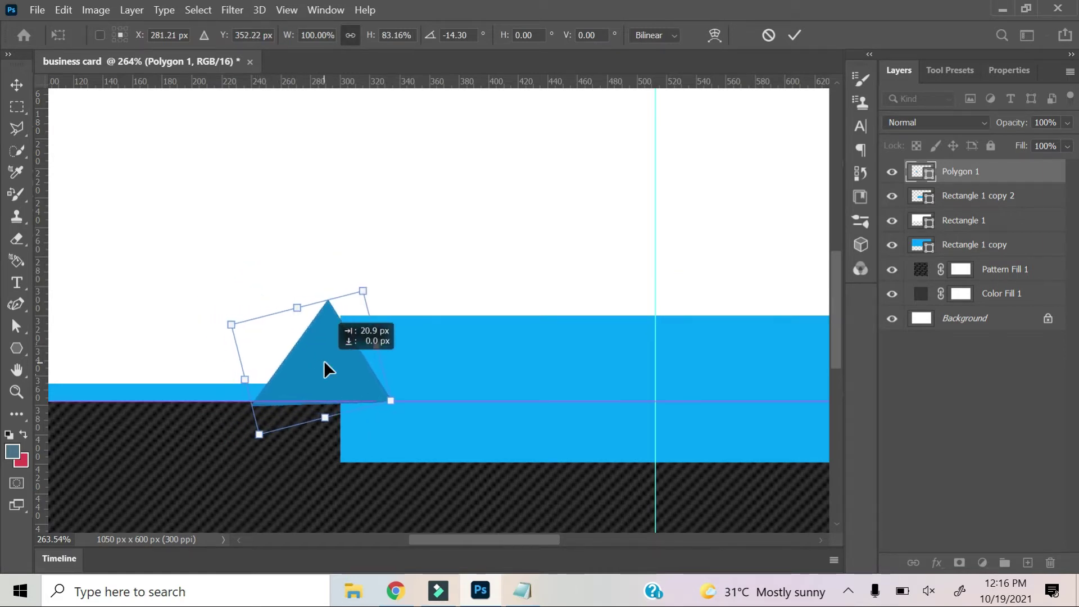
{"action": "scroll", "coordinate": [320, 236], "scroll_direction": "up", "scroll_amount": 3}
{"action": "left_click_drag", "start_coordinate": [287, 254], "coordinate": [294, 279]}
{"action": "mouse_move", "coordinate": [516, 442]}
{"action": "left_mouse_down"}
{"action": "mouse_move", "coordinate": [493, 441]}
{"action": "mouse_move", "coordinate": [491, 476]}
{"action": "left_mouse_up"}
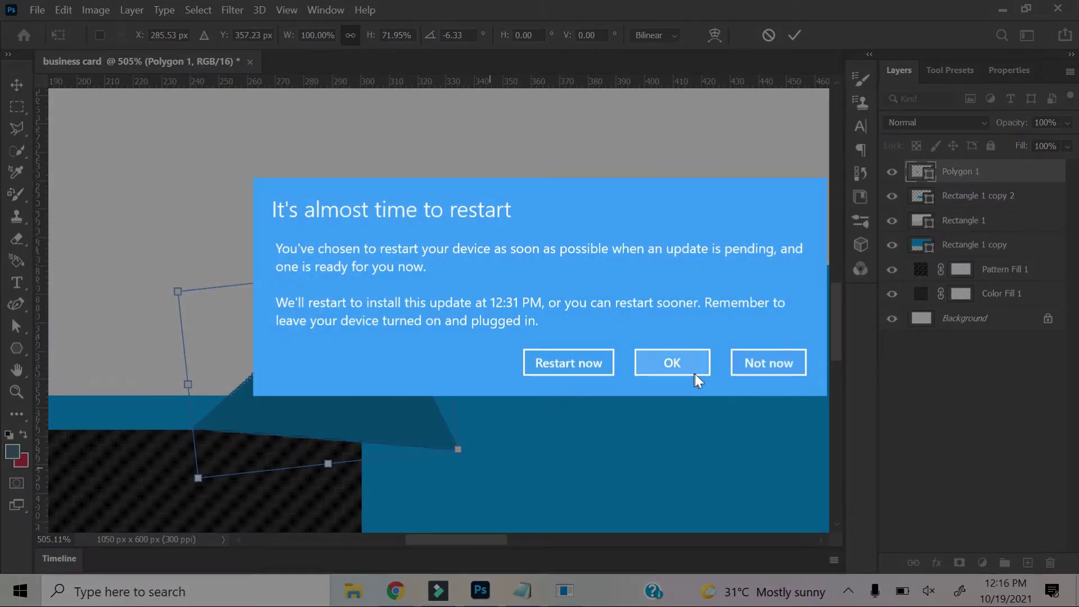
- Fine-tune the triangle to about a -10° tilt and apply the transform
{"action": "left_click", "coordinate": [737, 366]}
{"action": "left_click_drag", "start_coordinate": [382, 407], "coordinate": [376, 409]}
{"action": "key", "text": "Up"}
{"action": "key", "text": "Up"}
{"action": "key", "text": "Up"}
{"action": "left_click_drag", "start_coordinate": [470, 446], "coordinate": [490, 436]}
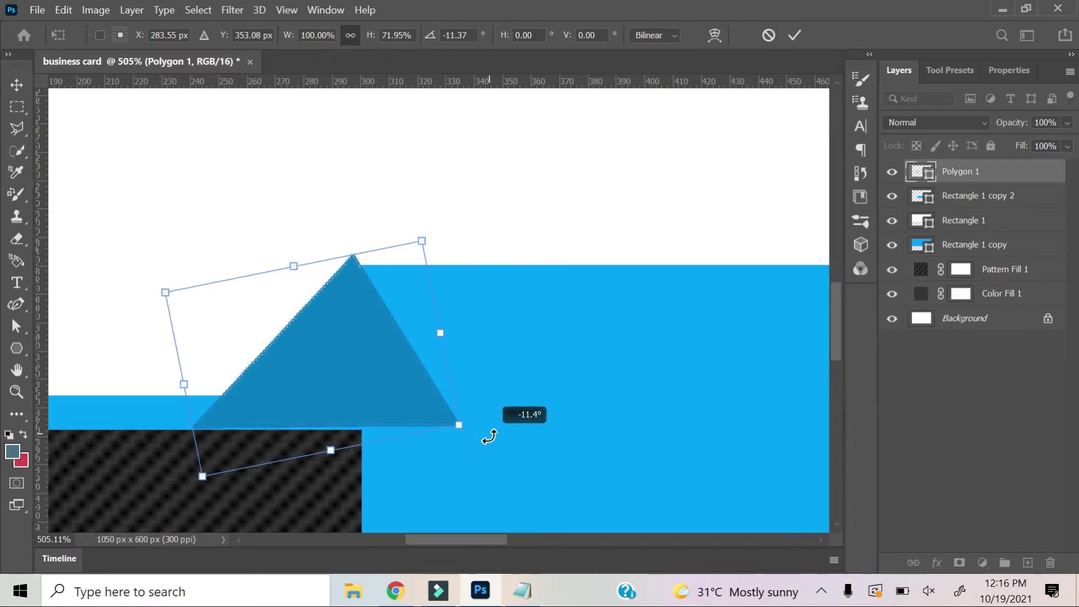
{"action": "key", "text": "Down"}
{"action": "key", "text": "Down"}
{"action": "key", "text": "Down"}
{"action": "key", "text": "Up"}
{"action": "key", "text": "Up"}
{"action": "key", "text": "Right"}
{"action": "key", "text": "Right"}
{"action": "scroll", "coordinate": [318, 265], "scroll_direction": "up", "scroll_amount": 2}
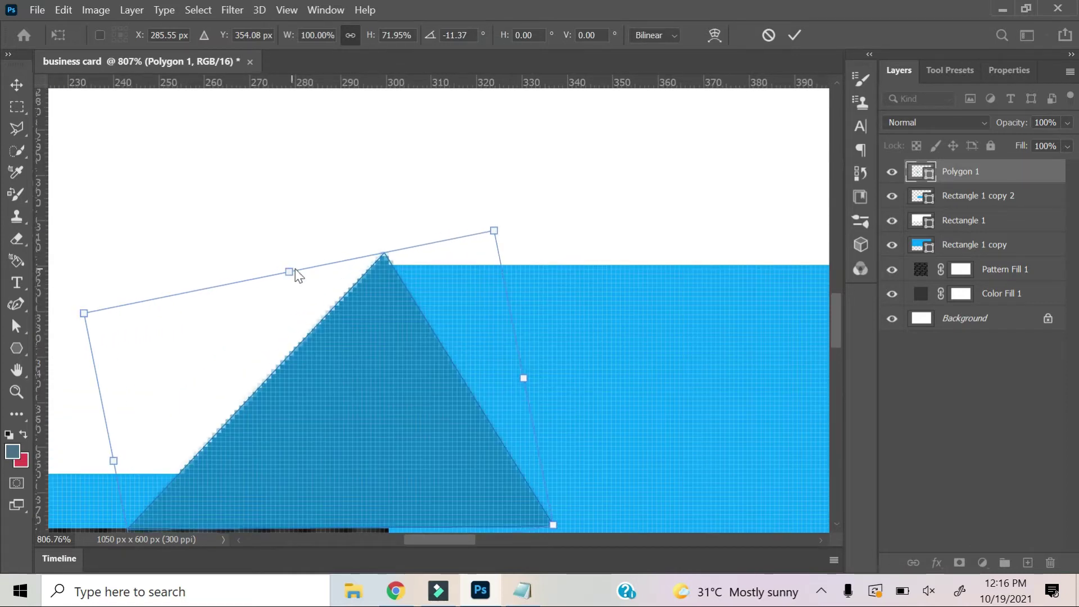
{"action": "left_click_drag", "start_coordinate": [290, 277], "coordinate": [291, 286]}
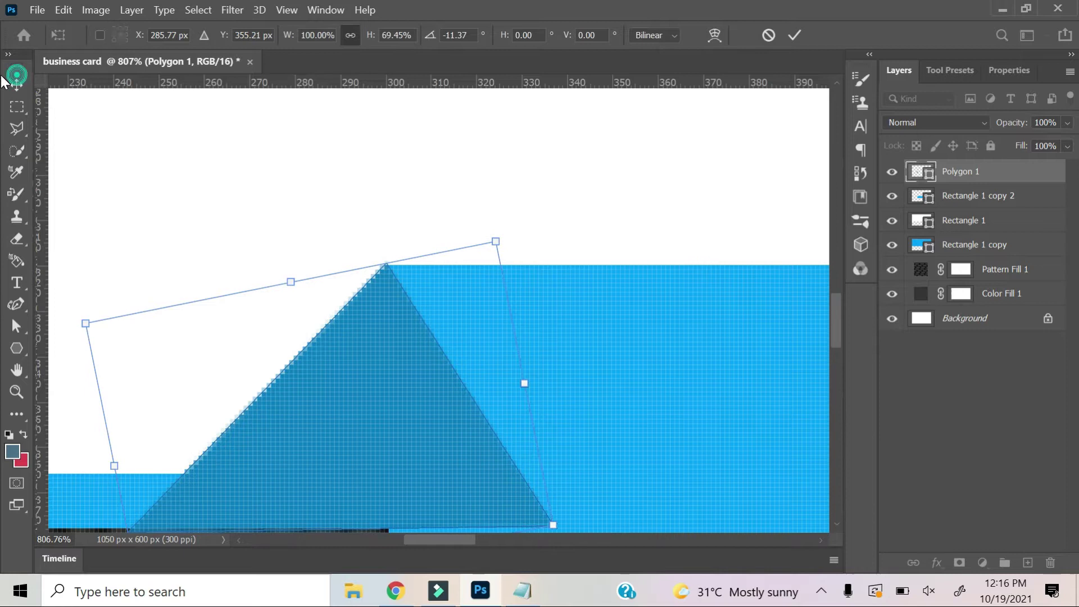
{"action": "key", "text": "Return"}
- Move the banner layer, Rectangle 1 copy 2, above the triangle in the layer stack
{"action": "left_click", "coordinate": [666, 295]}
{"action": "key", "text": "ctrl+0"}
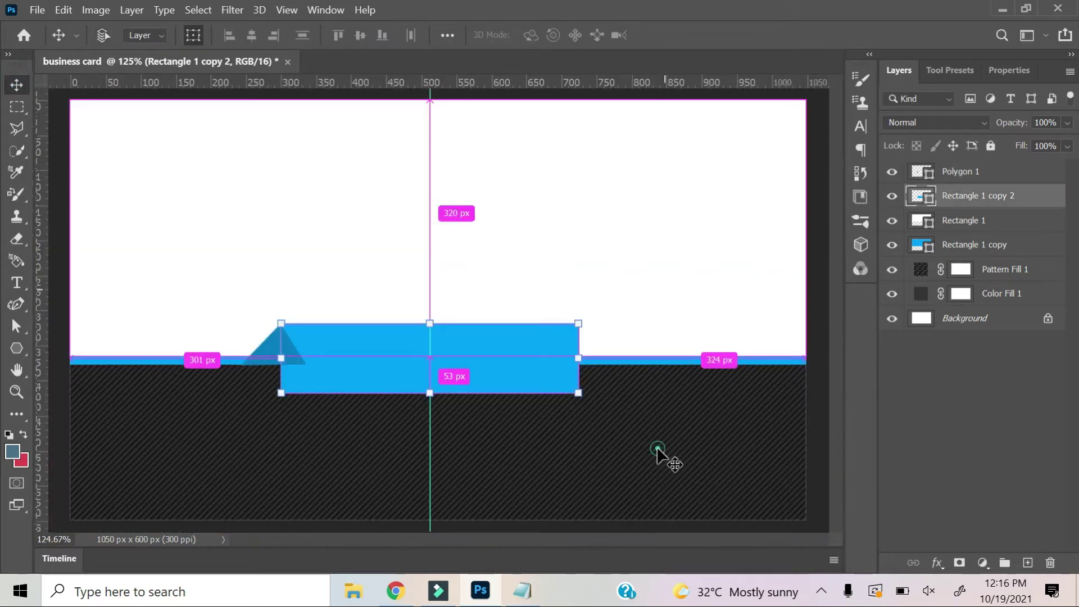
{"action": "left_click", "coordinate": [658, 449], "text": "ctrl"}
{"action": "left_click", "coordinate": [270, 355], "text": "ctrl"}
{"action": "left_click", "coordinate": [892, 197]}
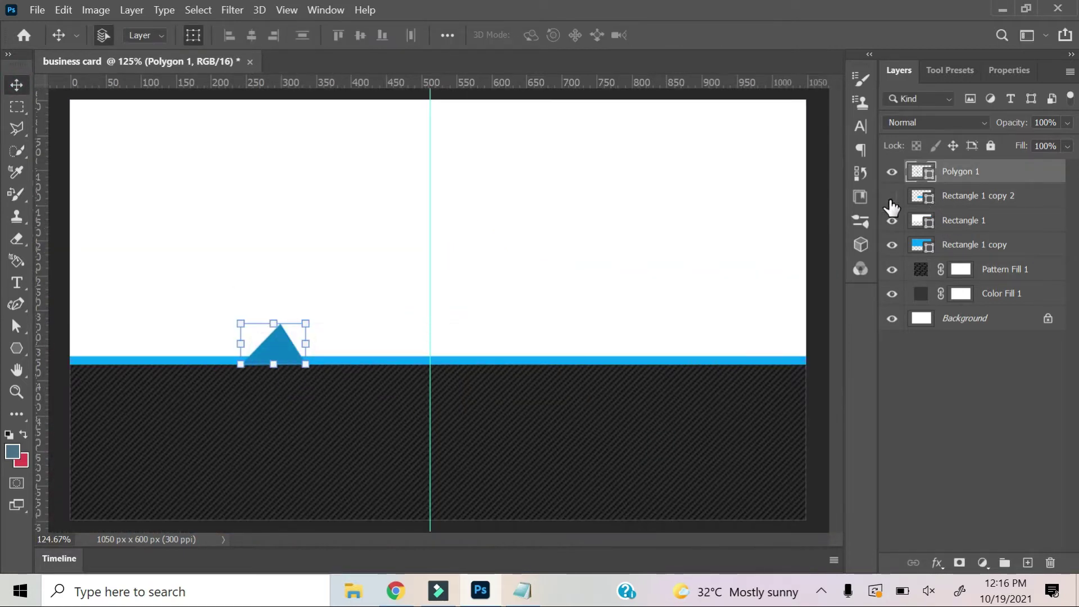
{"action": "left_click_drag", "start_coordinate": [956, 201], "coordinate": [964, 170]}
- Duplicate the triangle layer and move the copy to the banner's right end
{"action": "left_click", "coordinate": [268, 340]}
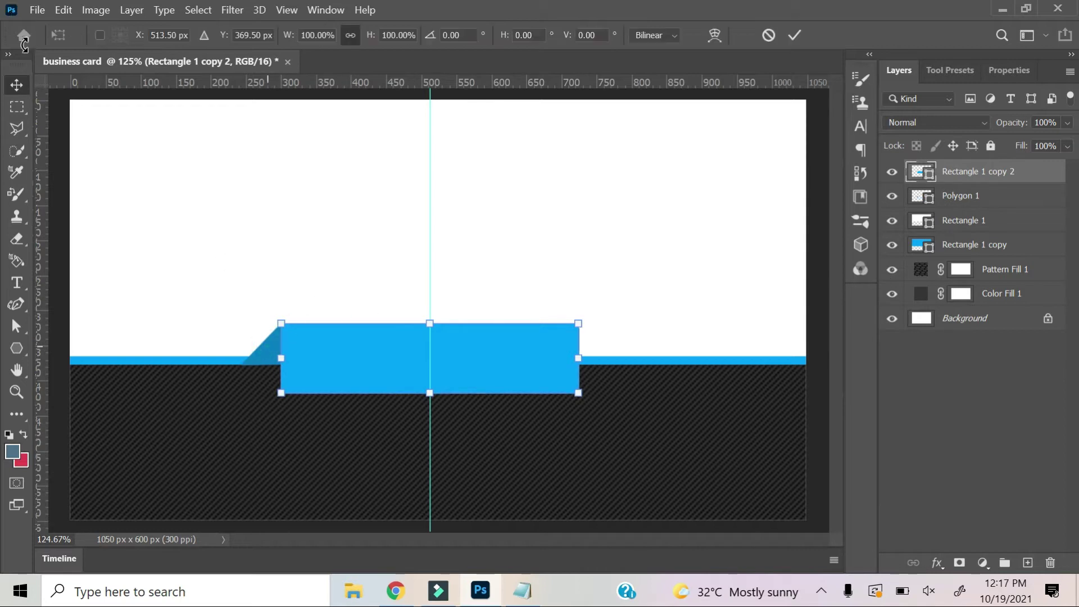
{"action": "key", "text": "Escape"}
{"action": "key", "text": "m"}
{"action": "left_click", "coordinate": [950, 205]}
{"action": "key", "text": "ctrl+j"}
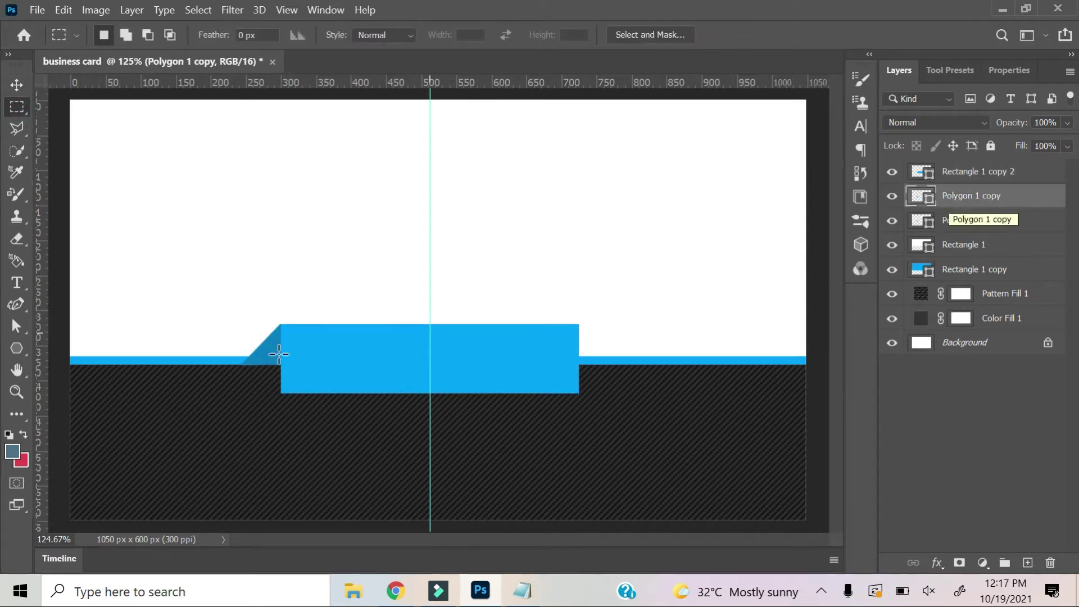
{"action": "key", "text": "v"}
{"action": "left_click_drag", "start_coordinate": [269, 352], "coordinate": [591, 351]}
- Flip the copied triangle horizontally
{"action": "right_click", "coordinate": [590, 351]}
{"action": "left_click", "coordinate": [588, 354]}
{"action": "left_click", "coordinate": [892, 196]}
{"action": "key", "text": "ctrl+y"}
{"action": "right_click", "coordinate": [595, 344]}
{"action": "key", "text": "Escape"}
{"action": "key", "text": "ctrl+t"}
{"action": "right_click", "coordinate": [585, 340]}
{"action": "left_click", "coordinate": [608, 316]}
{"action": "key", "text": "Left"}
{"action": "key", "text": "Left"}
{"action": "key", "text": "Left"}
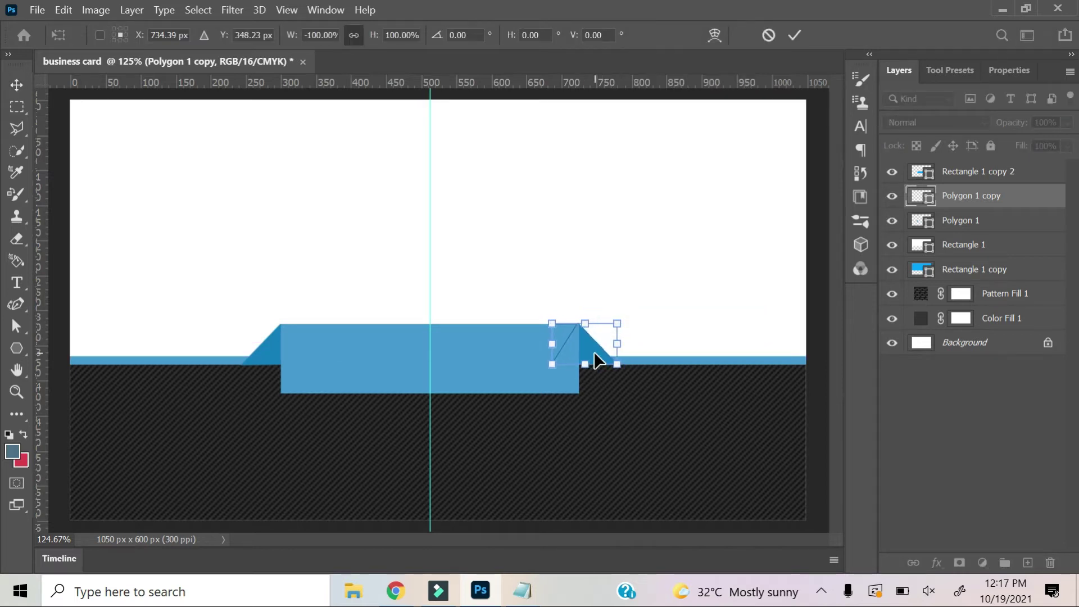
- Nudge the mirrored triangle flush with the banner and apply its placement
{"action": "scroll", "coordinate": [594, 353], "scroll_direction": "up", "scroll_amount": 4}
{"action": "scroll", "coordinate": [594, 351], "scroll_direction": "up", "scroll_amount": 2}
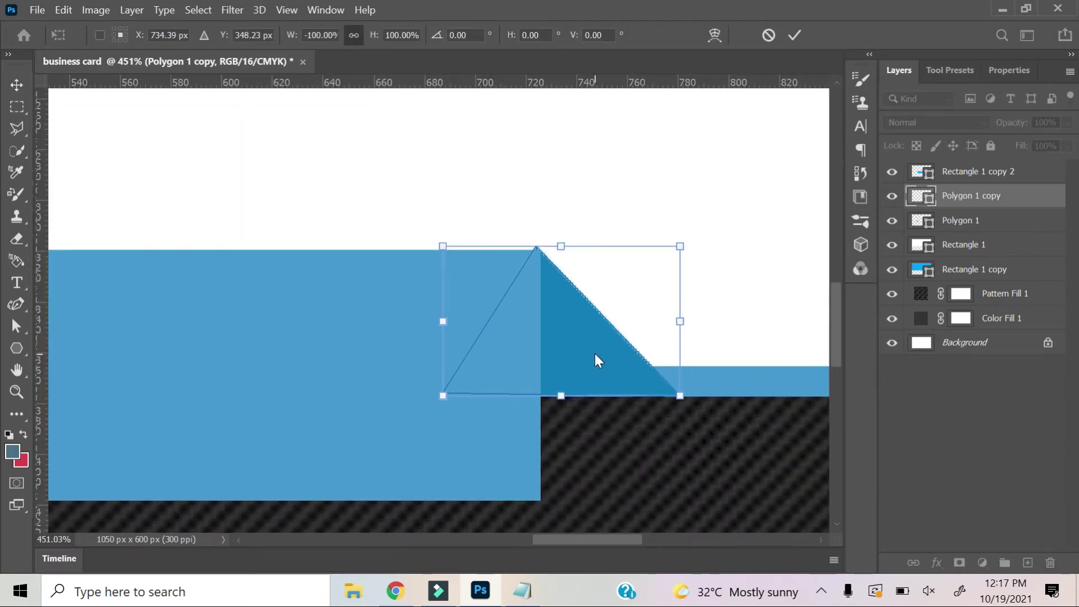
{"action": "key", "text": "Left"}
{"action": "key", "text": "Left"}
{"action": "key", "text": "Left"}
{"action": "key", "text": "Right"}
{"action": "key", "text": "Right"}
{"action": "key", "text": "Right"}
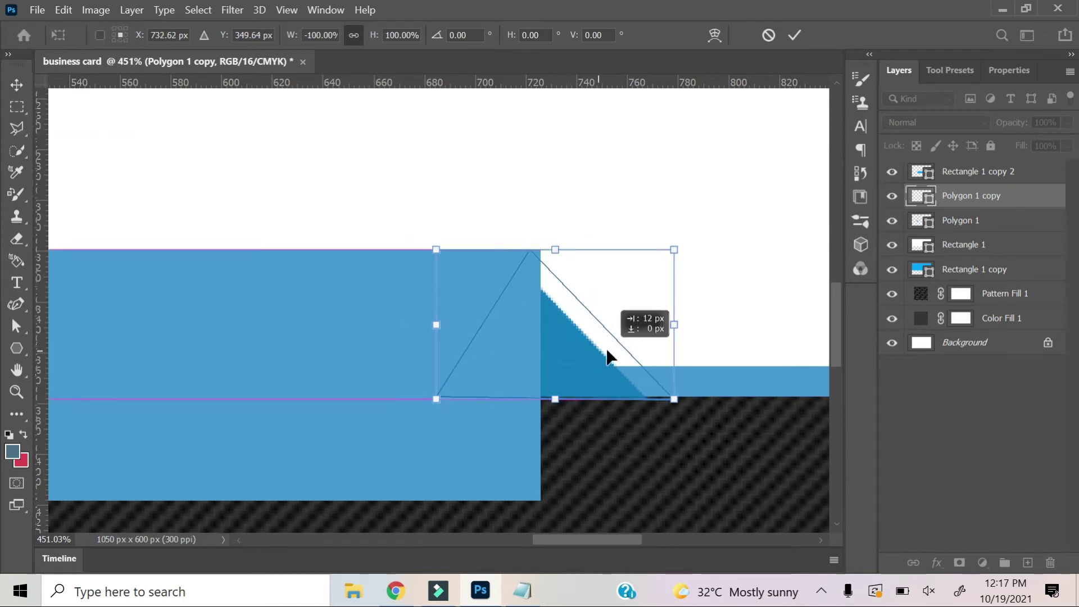
{"action": "key", "text": "Right"}
{"action": "key", "text": "Right"}
{"action": "key", "text": "Right"}
{"action": "key", "text": "Down"}
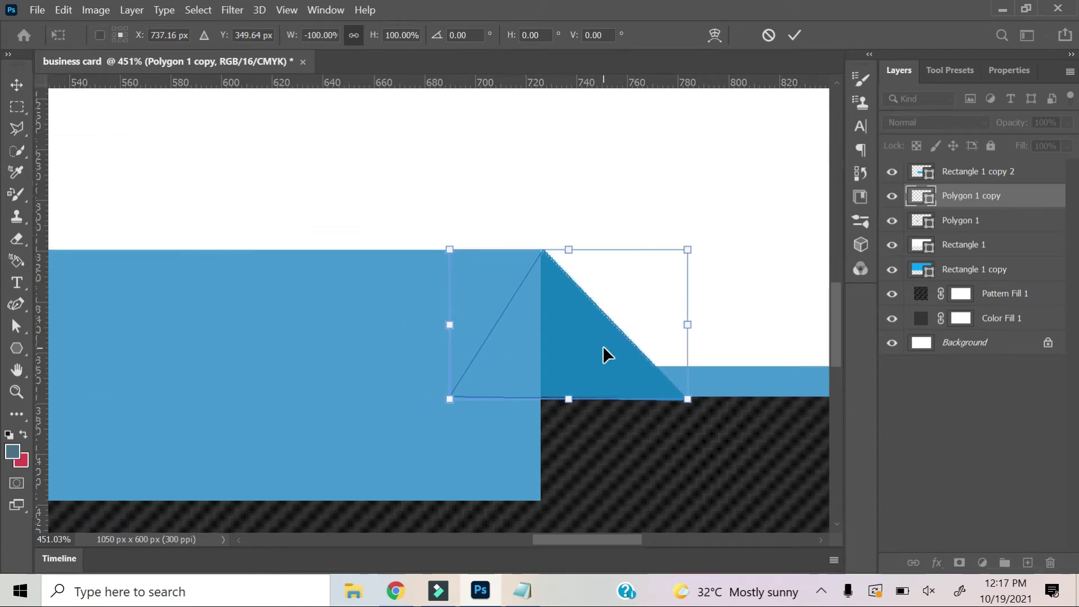
{"action": "left_click", "coordinate": [9, 82]}
{"action": "left_click", "coordinate": [405, 217]}
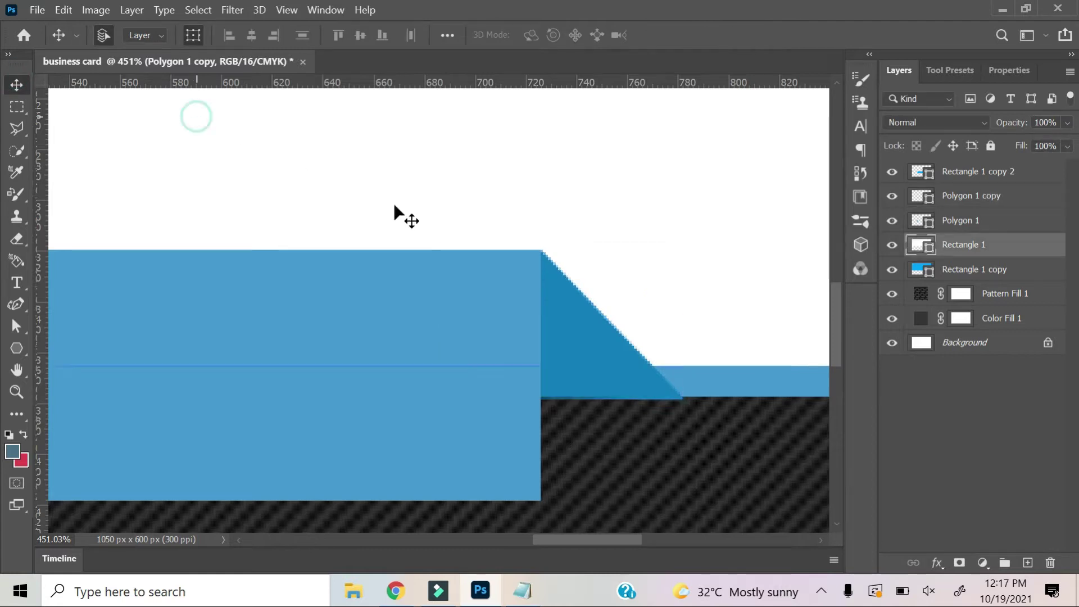
{"action": "key", "text": "ctrl+0"}
{"action": "left_click", "coordinate": [229, 388]}
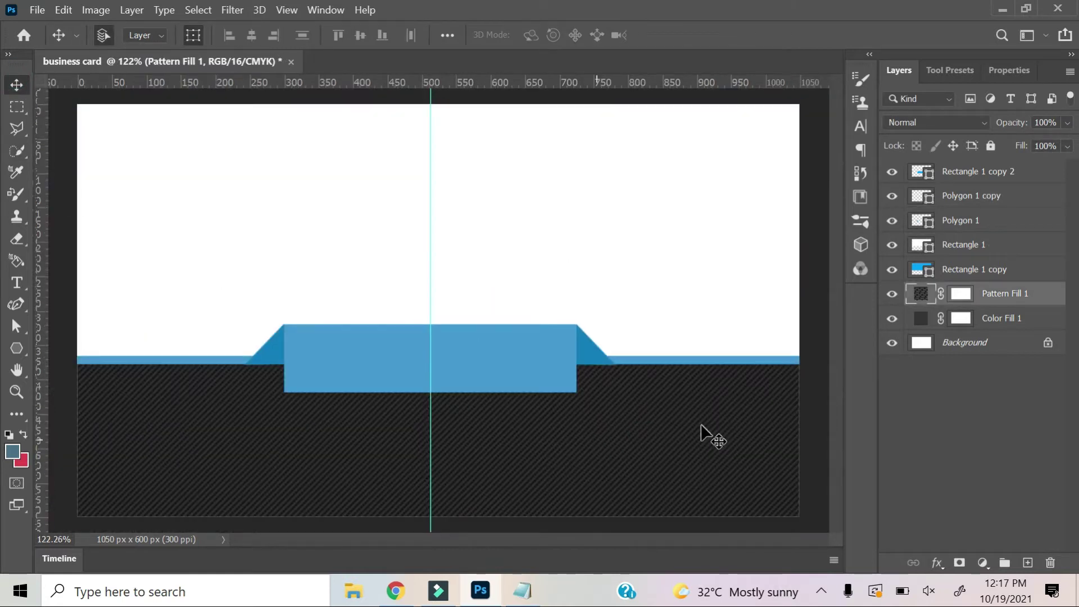
- Toggle snapping to guides, then briefly hide and restore the Color Fill 1 pattern layer
{"action": "left_click", "coordinate": [232, 10]}
{"action": "mouse_move", "coordinate": [286, 10]}
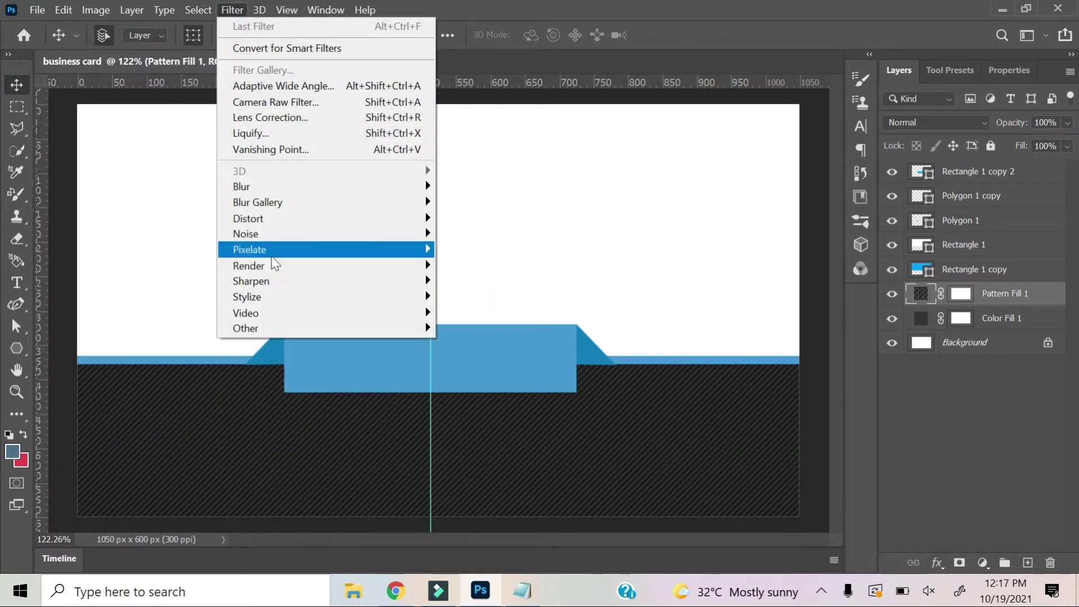
{"action": "left_click", "coordinate": [329, 376]}
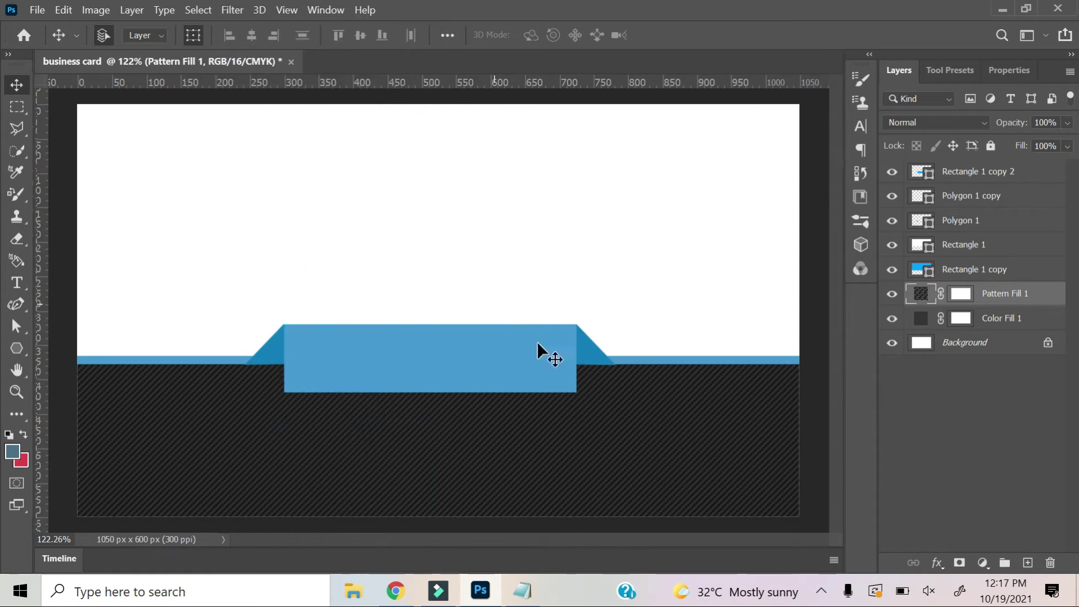
{"action": "left_click", "coordinate": [892, 294]}
{"action": "left_click", "coordinate": [892, 319]}
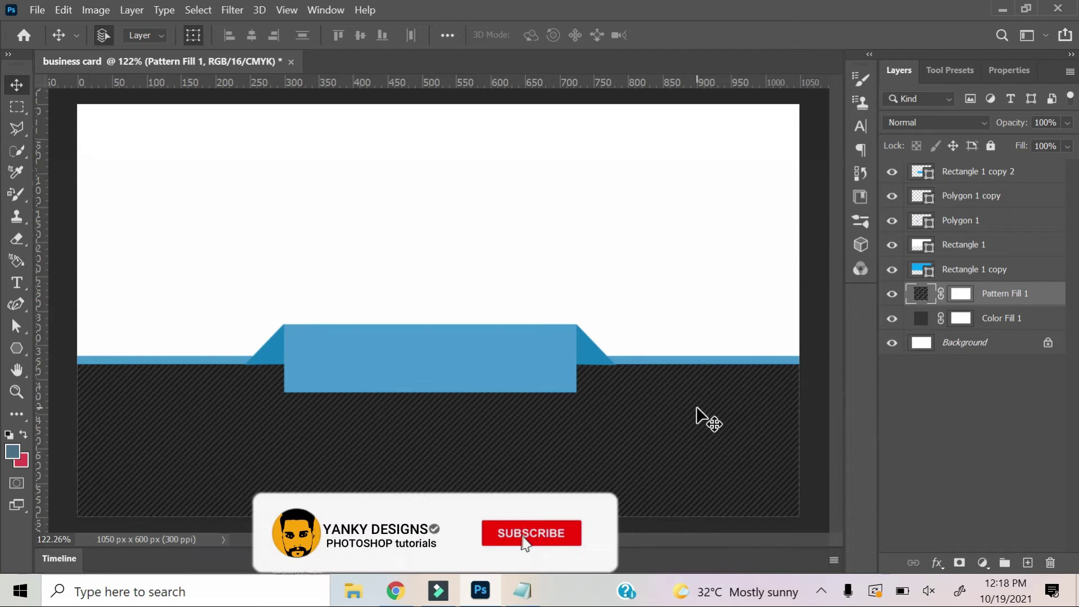
{"action": "scroll", "coordinate": [697, 428], "scroll_direction": "up", "scroll_amount": 1}
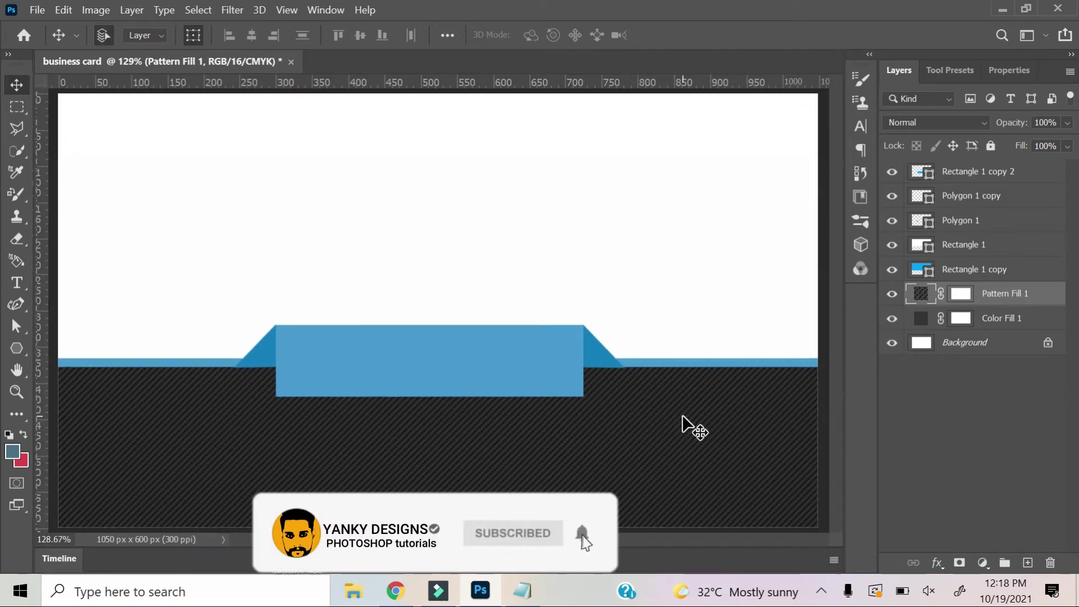
{"action": "scroll", "coordinate": [683, 417], "scroll_direction": "down", "scroll_amount": 1}
- Select the company name line in the card-details notes, then start a text layer on the card
{"action": "left_click", "coordinate": [522, 591]}
{"action": "left_click_drag", "start_coordinate": [163, 113], "coordinate": [72, 113]}
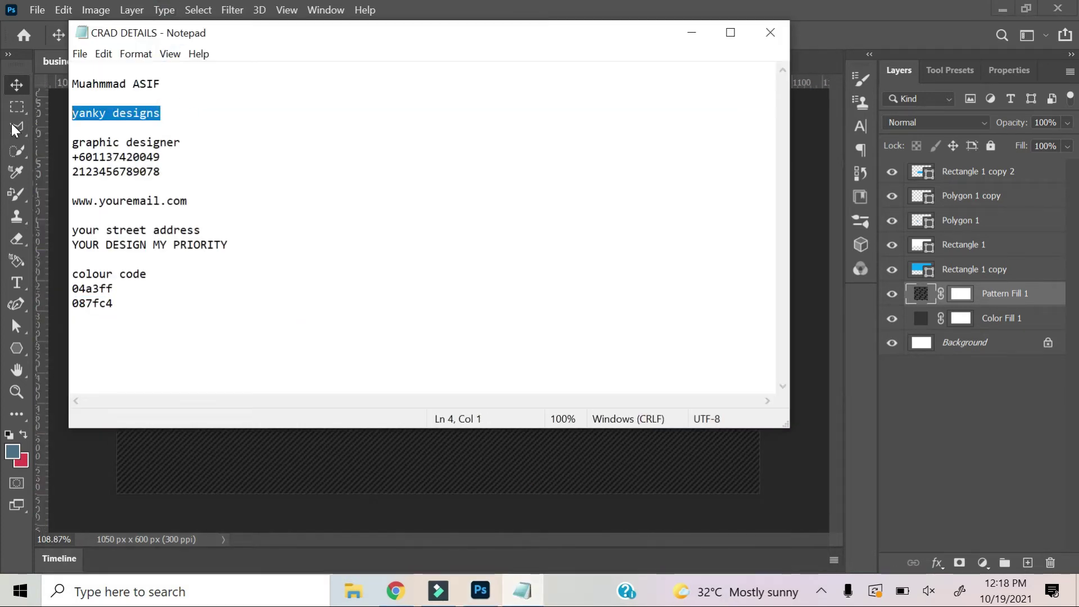
{"action": "left_click", "coordinate": [692, 32]}
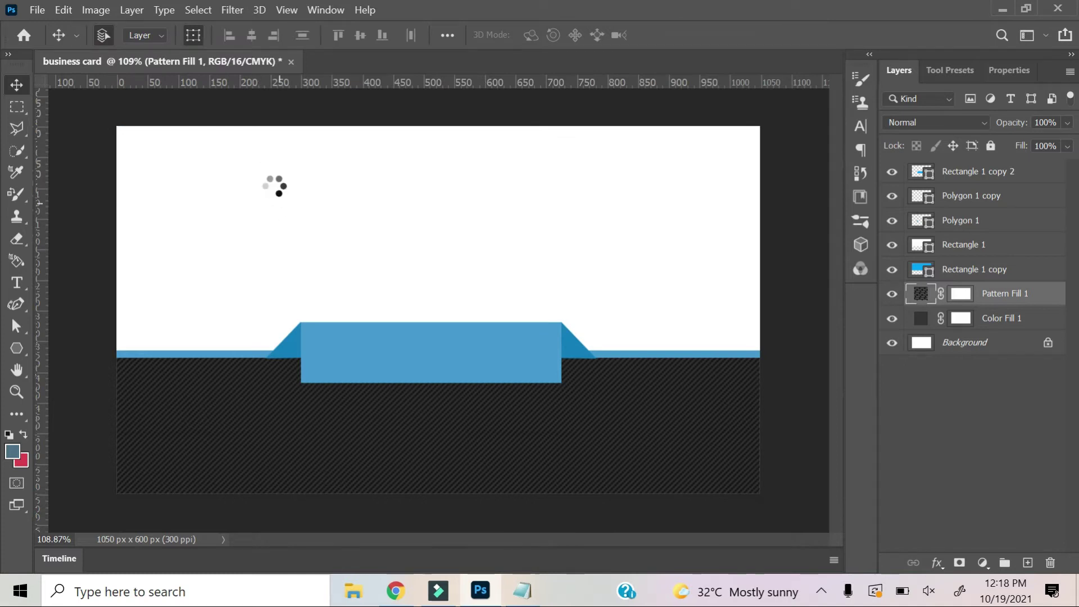
{"action": "key", "text": "t"}
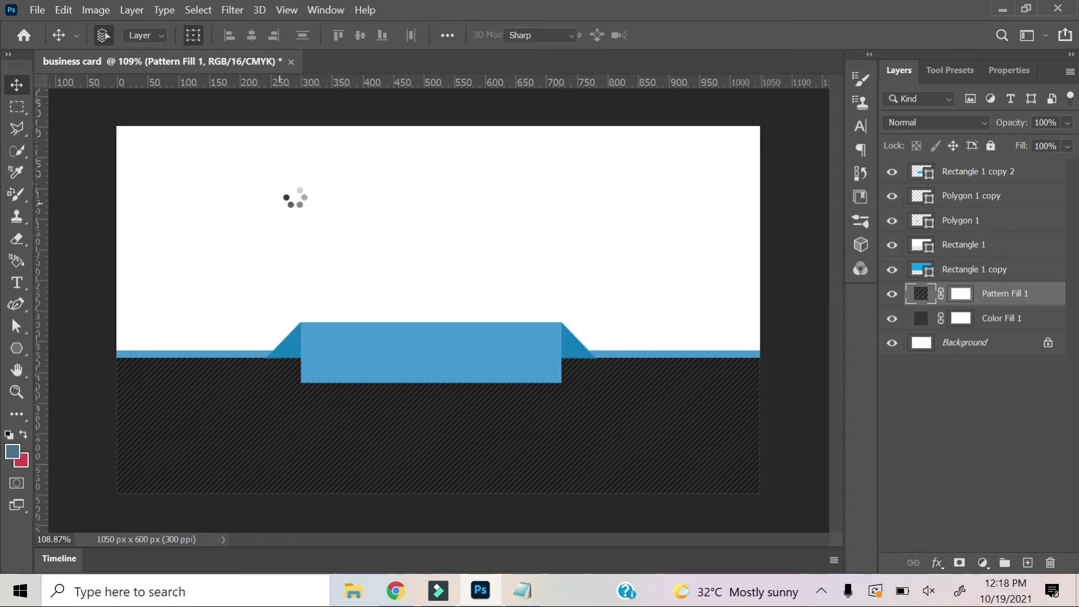
{"action": "left_click", "coordinate": [293, 194]}
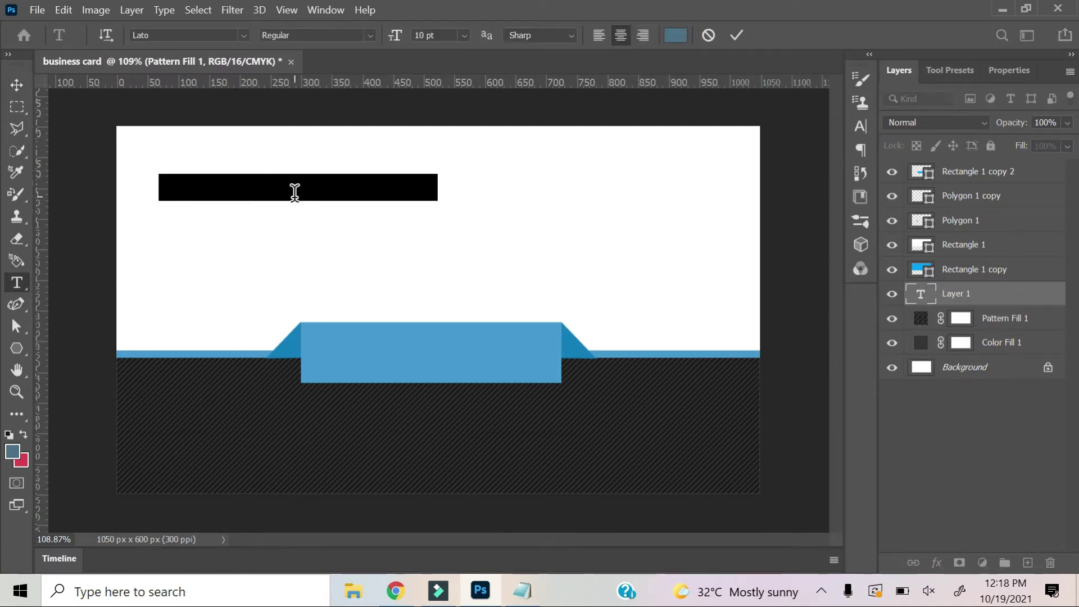
{"action": "left_click", "coordinate": [22, 89]}
- Delete the Lorem Ipsum placeholder, then group the five banner rectangles into a locked Group 1
{"action": "key", "text": "Delete"}
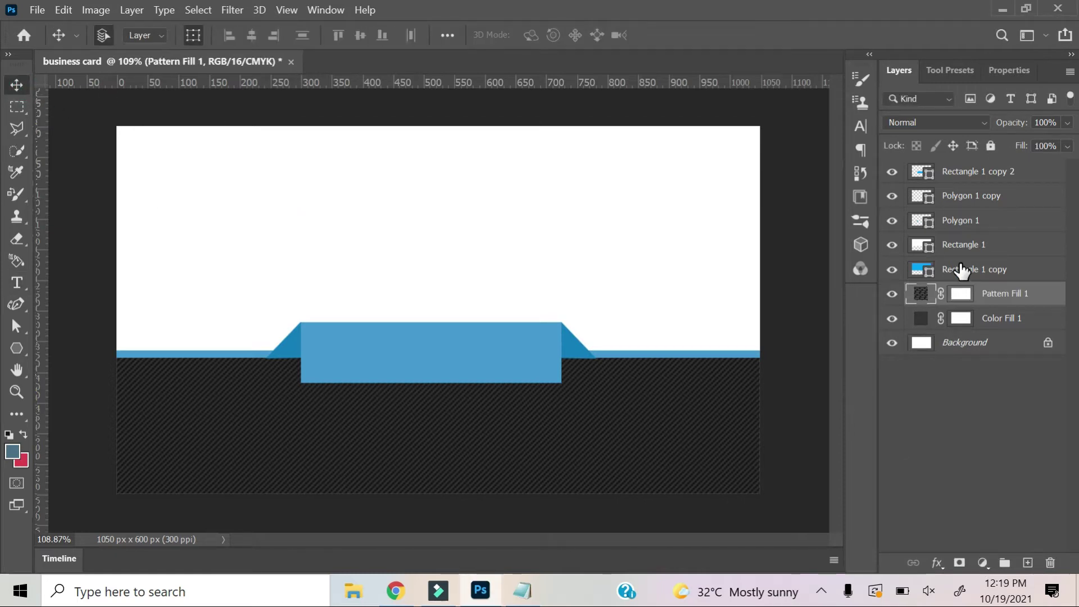
{"action": "left_click", "coordinate": [963, 271]}
{"action": "left_click", "coordinate": [976, 177], "text": "ctrl"}
{"action": "left_click", "coordinate": [978, 239], "text": "ctrl"}
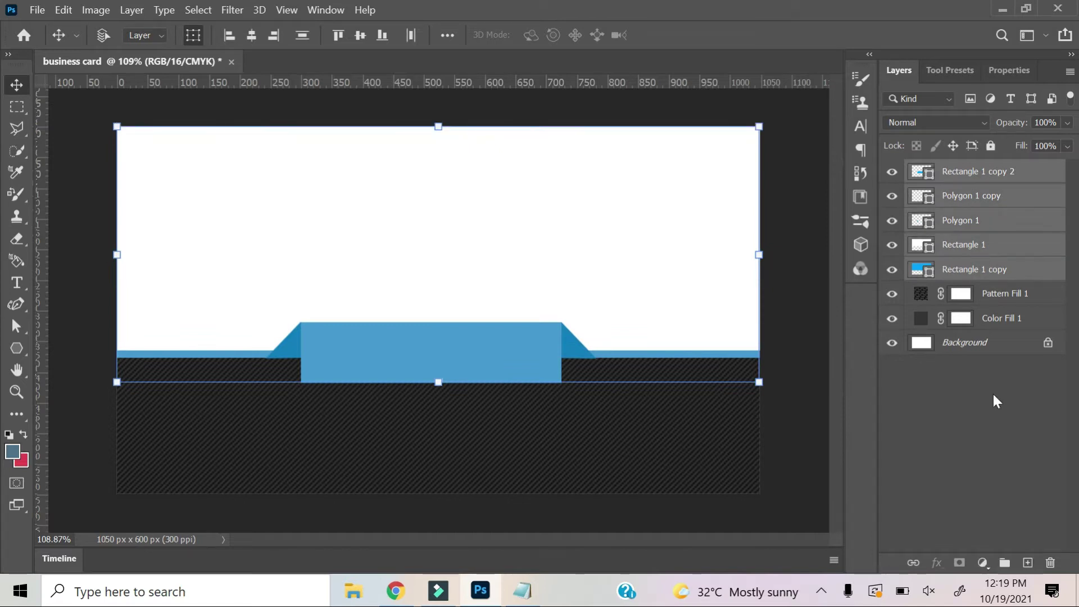
{"action": "left_click", "coordinate": [1004, 563]}
{"action": "key", "text": "ctrl+slash"}
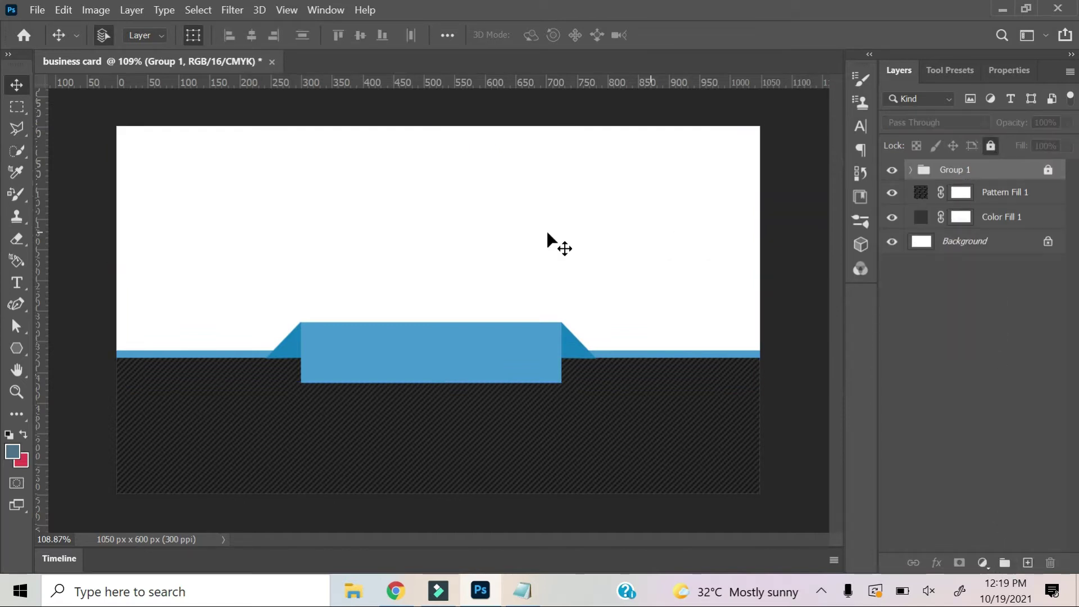
- Add a black YANKY DESIGNS title near the card's top-left
{"action": "key", "text": "t"}
{"action": "left_click", "coordinate": [292, 180]}
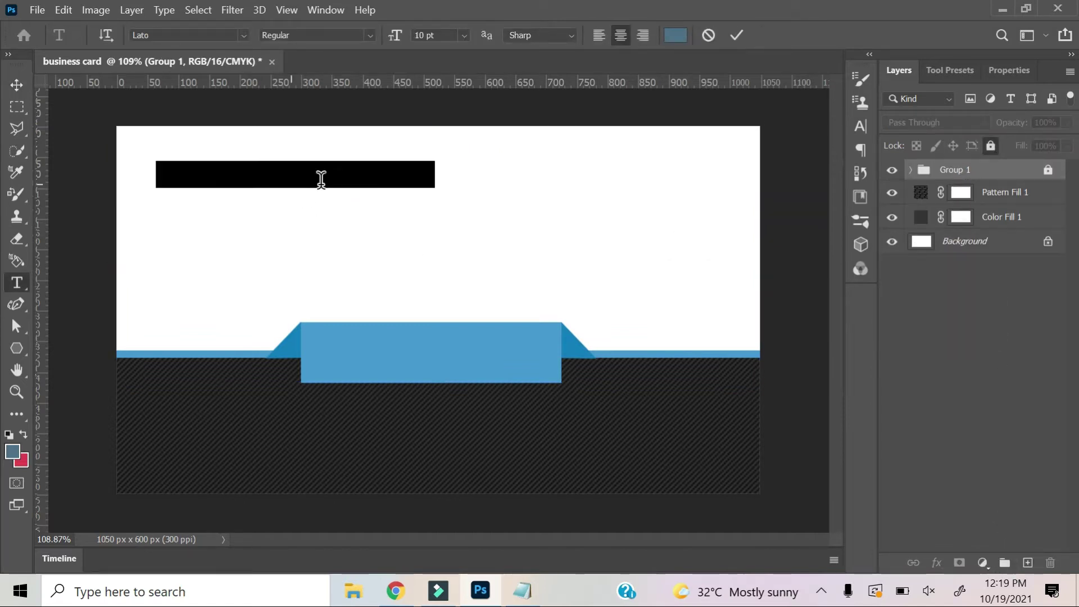
{"action": "type", "text": "YANKY DESIGNS"}
{"action": "key", "text": "ctrl+Return"}
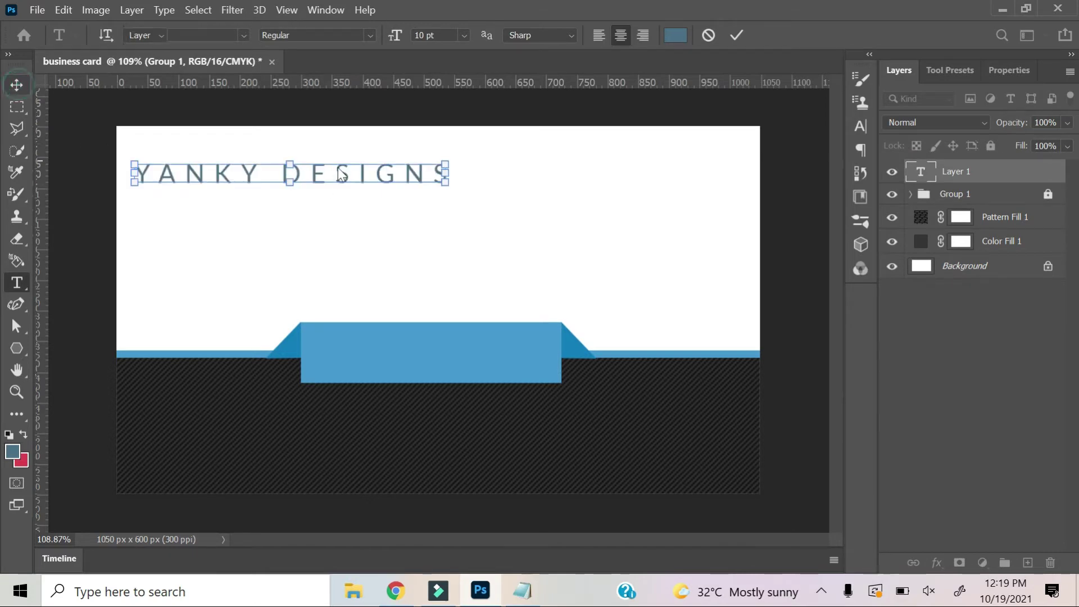
{"action": "left_click", "coordinate": [860, 126]}
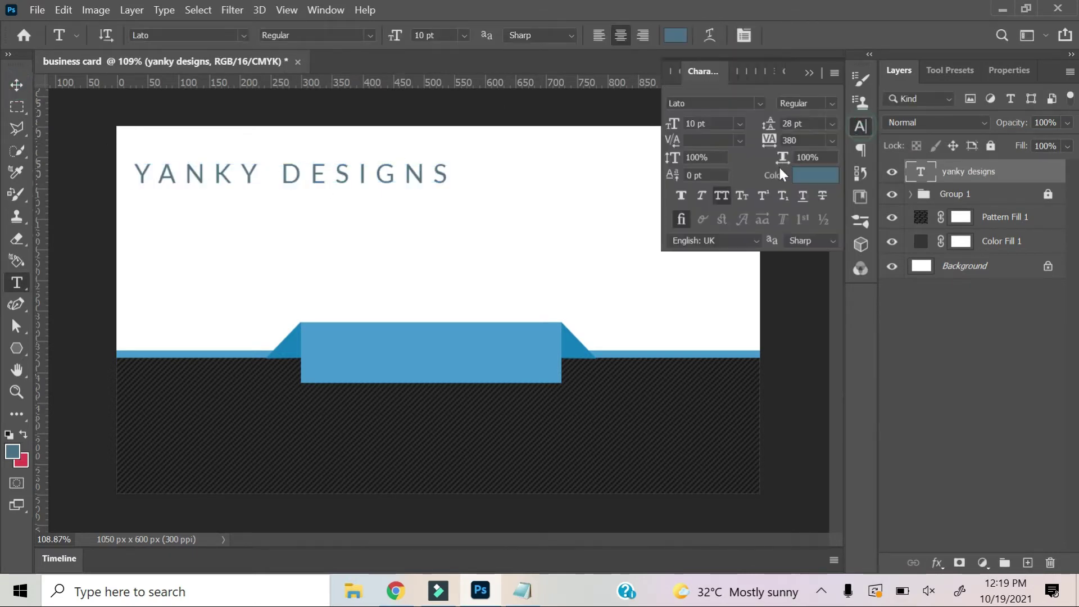
{"action": "left_click", "coordinate": [784, 173]}
{"action": "left_click", "coordinate": [728, 285]}
{"action": "left_click", "coordinate": [959, 64]}
- Move the title right and lower on the card and reduce its tracking from 380 to 140
{"action": "key", "text": "v"}
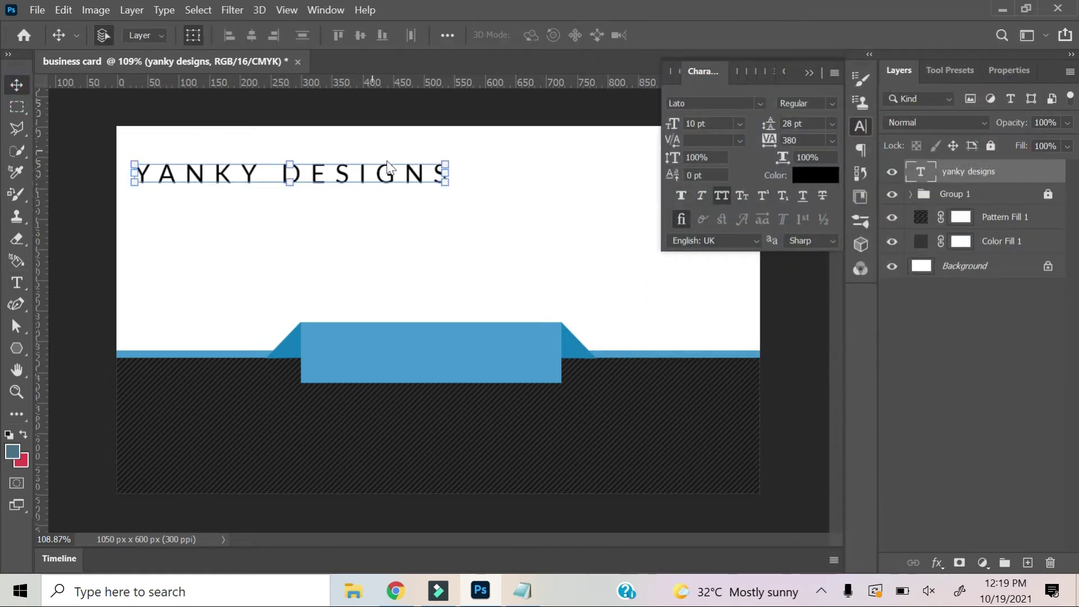
{"action": "key", "text": "t"}
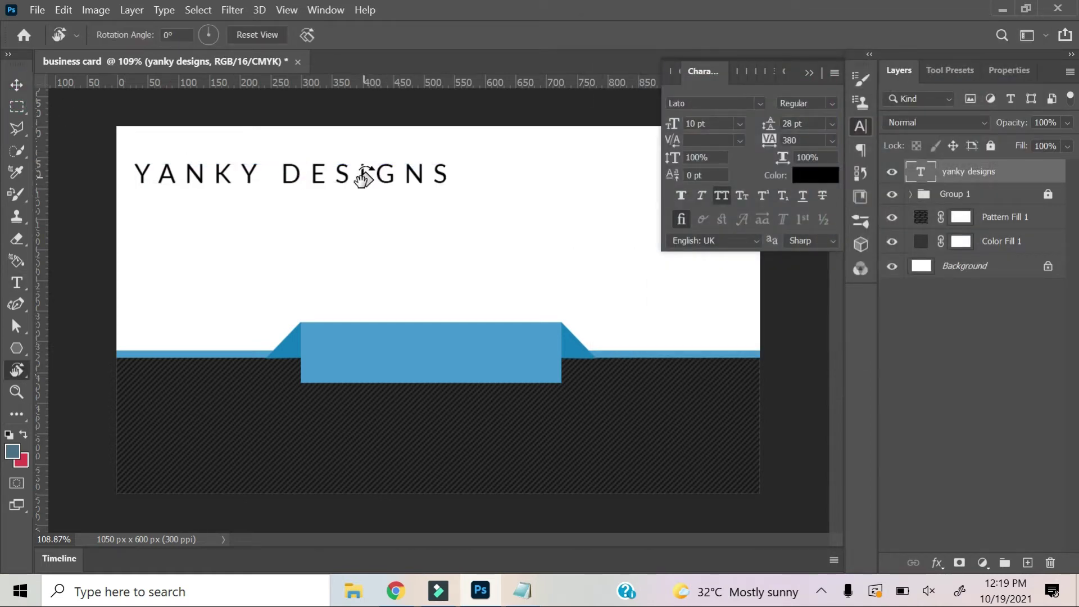
{"action": "key", "text": "ctrl+t"}
{"action": "left_click_drag", "start_coordinate": [442, 168], "coordinate": [515, 188]}
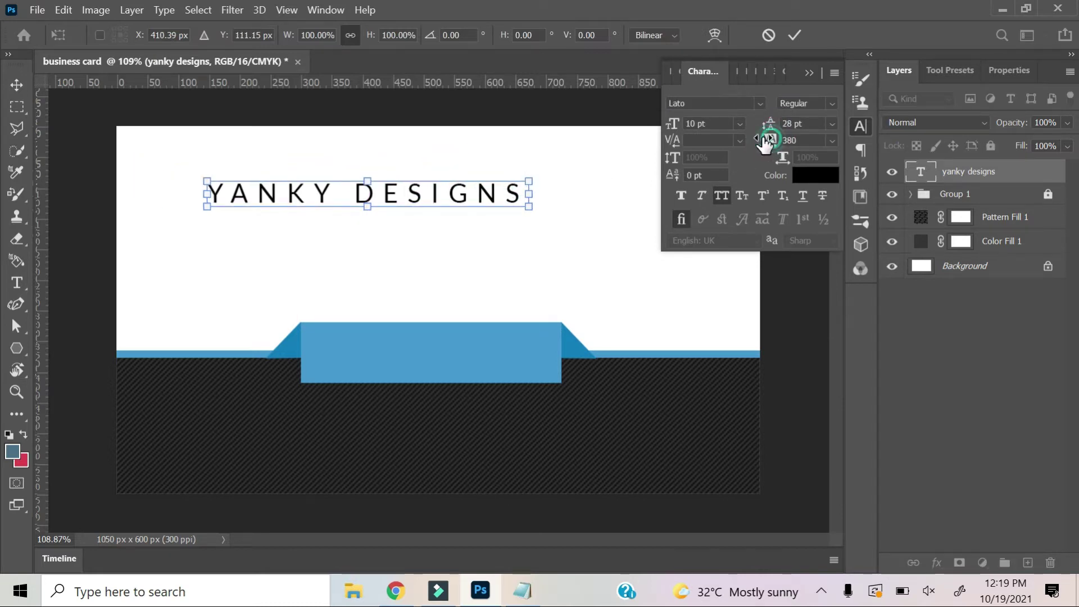
{"action": "left_click", "coordinate": [17, 84]}
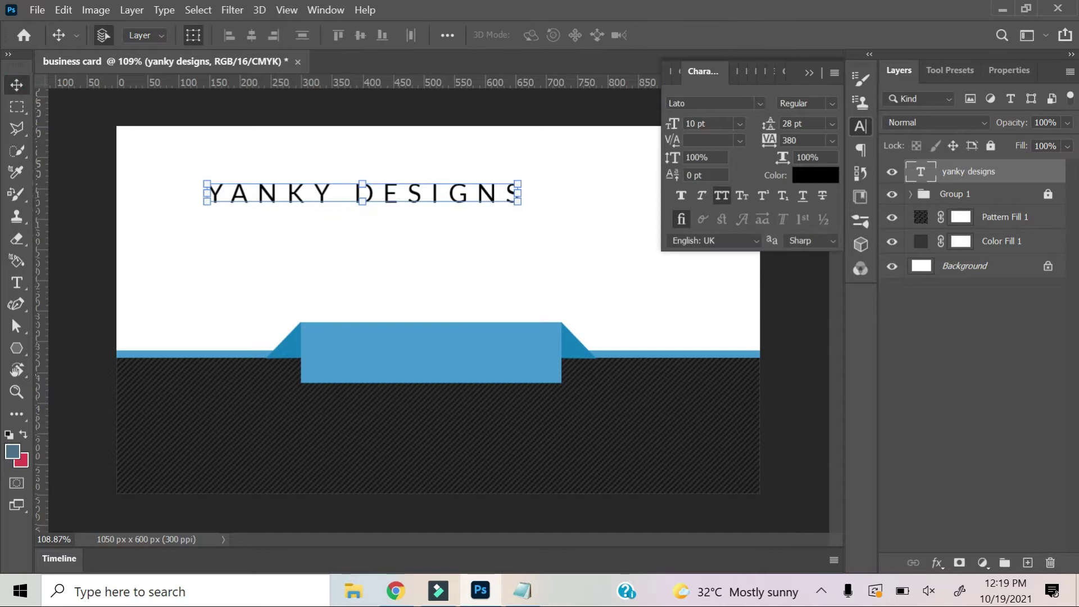
{"action": "left_click_drag", "start_coordinate": [769, 140], "coordinate": [764, 147]}
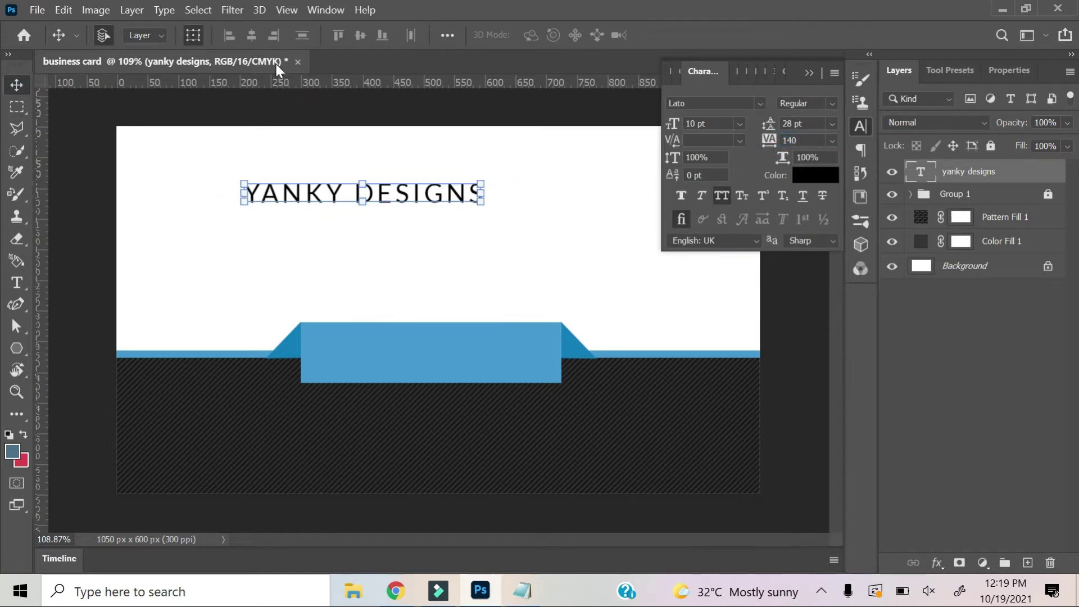
{"action": "left_click_drag", "start_coordinate": [275, 65], "coordinate": [369, 58]}
{"action": "key", "text": "ctrl+o"}
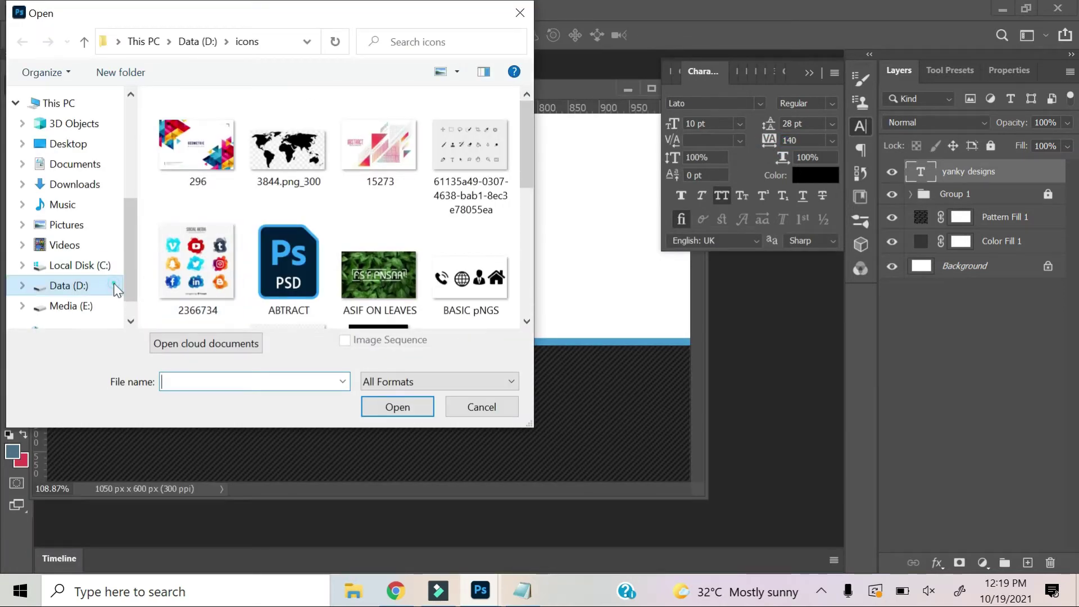
- Open own tmp 1.png from D:\my logos\DP and drop it onto the business card
{"action": "left_click", "coordinate": [116, 286]}
{"action": "double_click", "coordinate": [372, 160]}
{"action": "double_click", "coordinate": [194, 141]}
{"action": "double_click", "coordinate": [378, 129]}
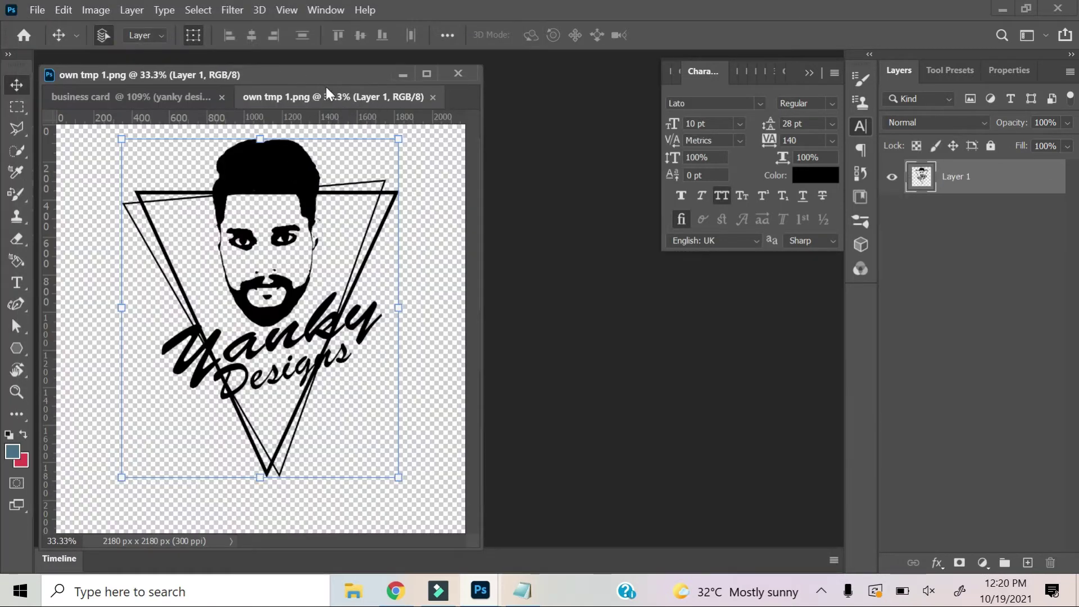
{"action": "left_click_drag", "start_coordinate": [326, 86], "coordinate": [387, 59]}
{"action": "left_click", "coordinate": [232, 59]}
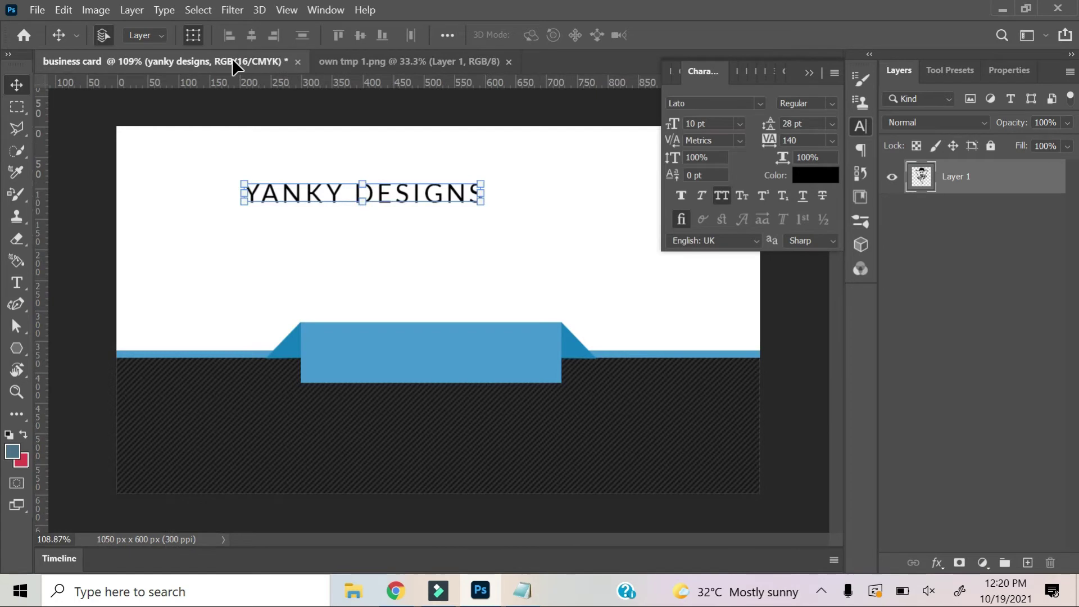
{"action": "left_click", "coordinate": [481, 58]}
{"action": "left_click_drag", "start_coordinate": [463, 153], "coordinate": [465, 157]}
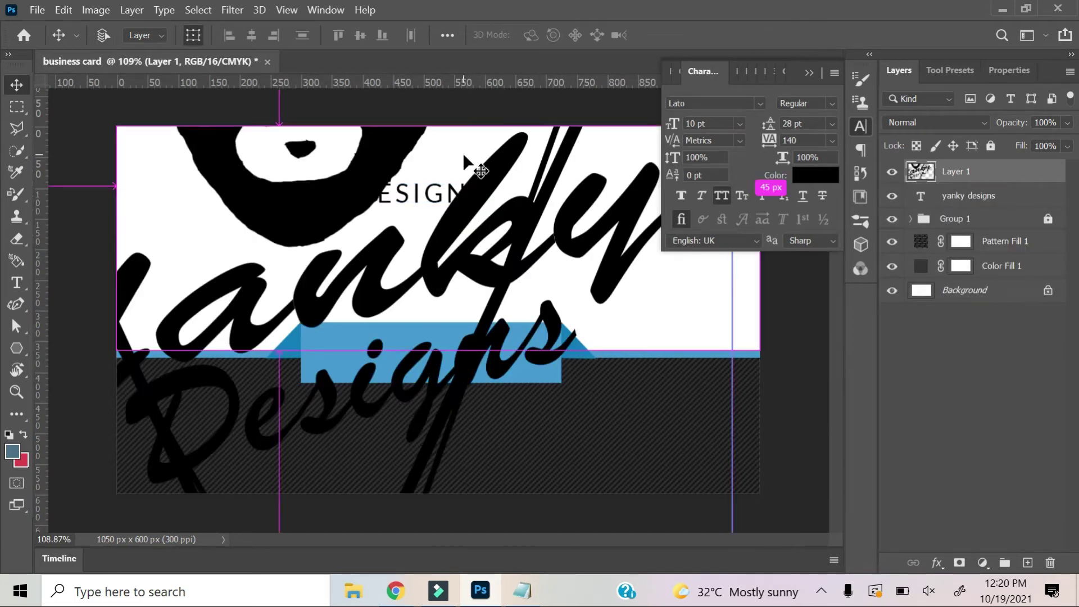
- Scale the logo down to icon size and settle it in the top-left corner beside the title
{"action": "key", "text": "ctrl+minus"}
{"action": "key", "text": "ctrl+minus"}
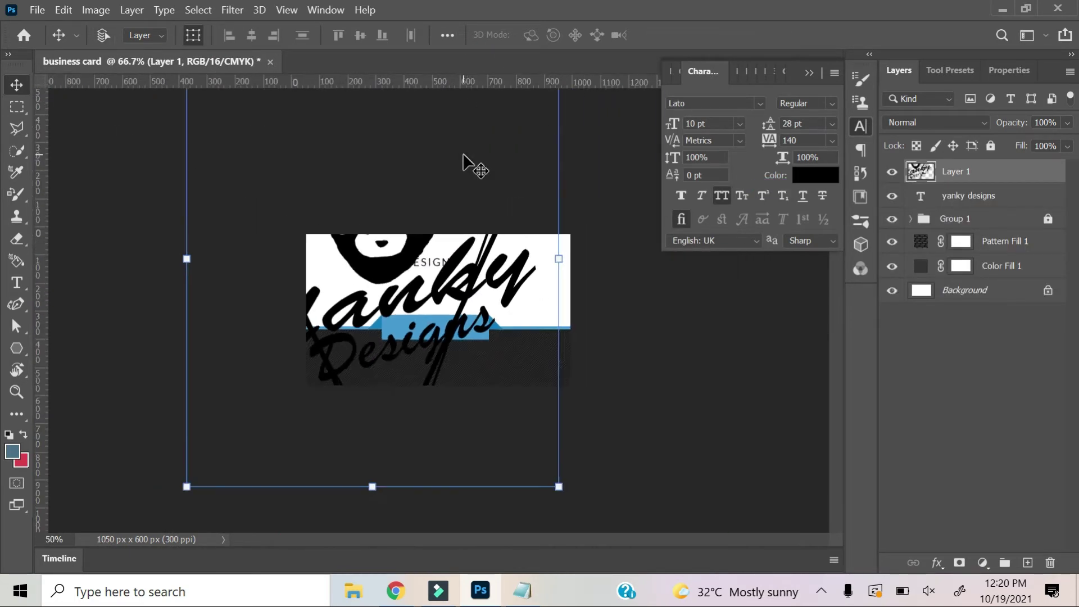
{"action": "key", "text": "ctrl+minus"}
{"action": "mouse_move", "coordinate": [304, 170]}
{"action": "left_mouse_down"}
{"action": "mouse_move", "coordinate": [427, 337]}
{"action": "mouse_move", "coordinate": [353, 273]}
{"action": "left_mouse_up"}
{"action": "left_click_drag", "start_coordinate": [323, 369], "coordinate": [386, 276]}
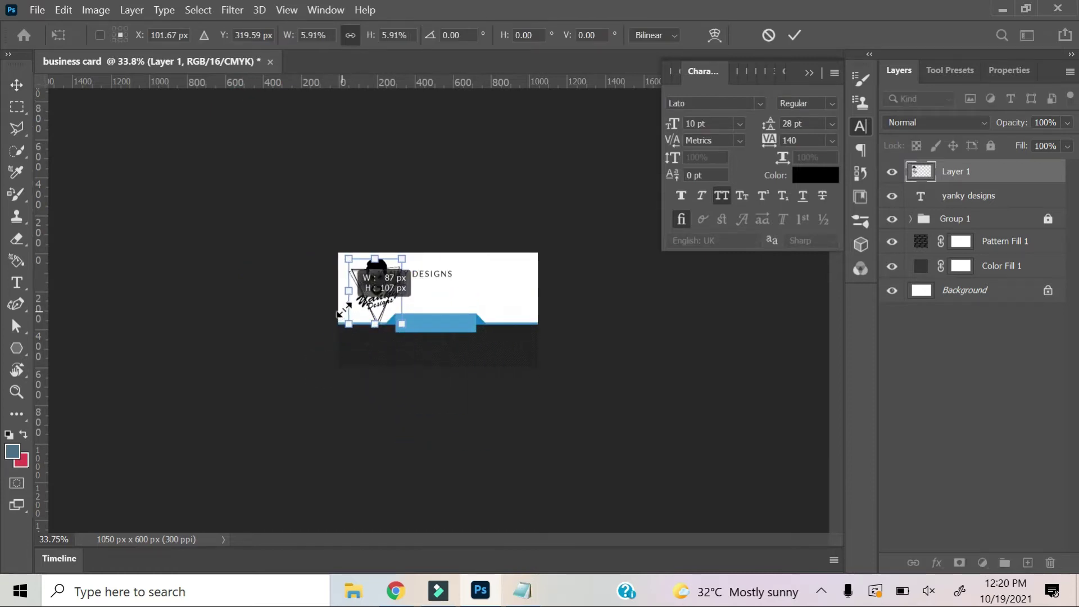
{"action": "scroll", "coordinate": [438, 310], "scroll_direction": "up", "scroll_amount": 5}
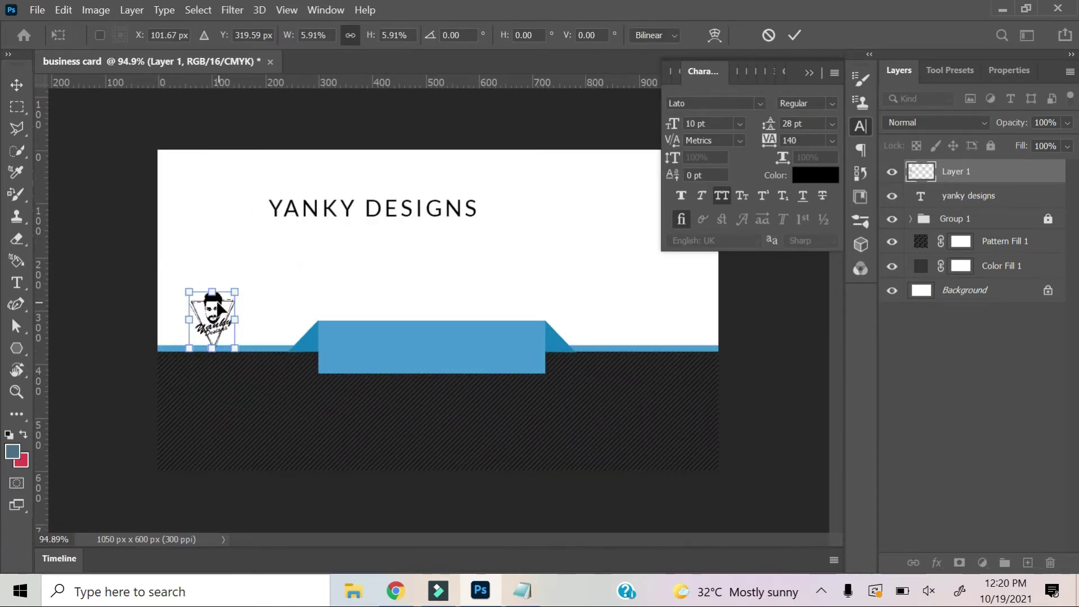
{"action": "left_click_drag", "start_coordinate": [219, 308], "coordinate": [217, 211]}
{"action": "left_click_drag", "start_coordinate": [235, 253], "coordinate": [268, 292]}
{"action": "left_click_drag", "start_coordinate": [233, 214], "coordinate": [223, 202]}
{"action": "key", "text": "Return"}
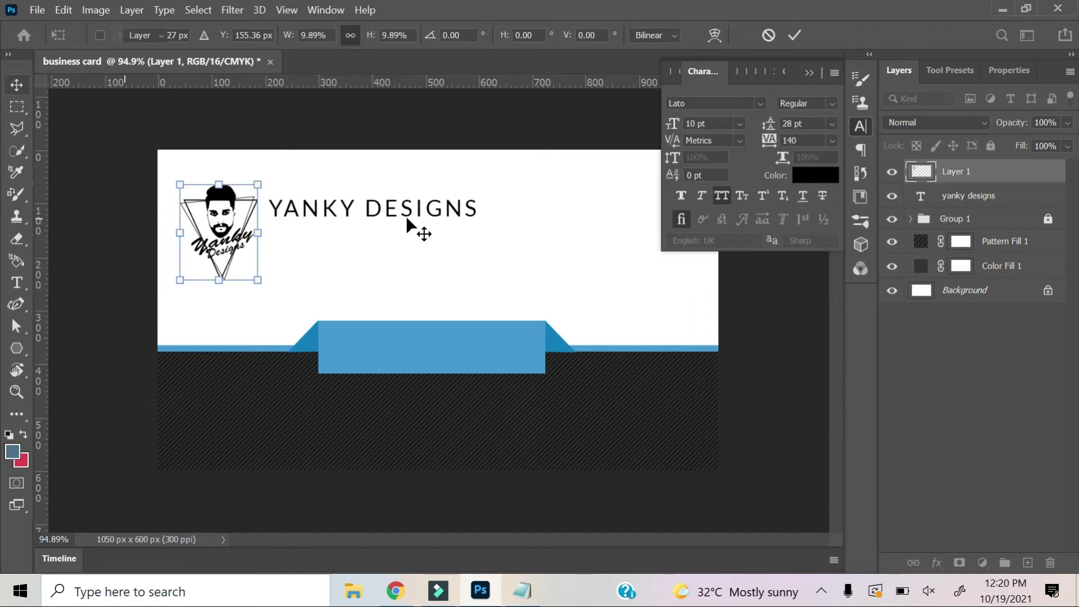
{"action": "left_click", "coordinate": [423, 227]}
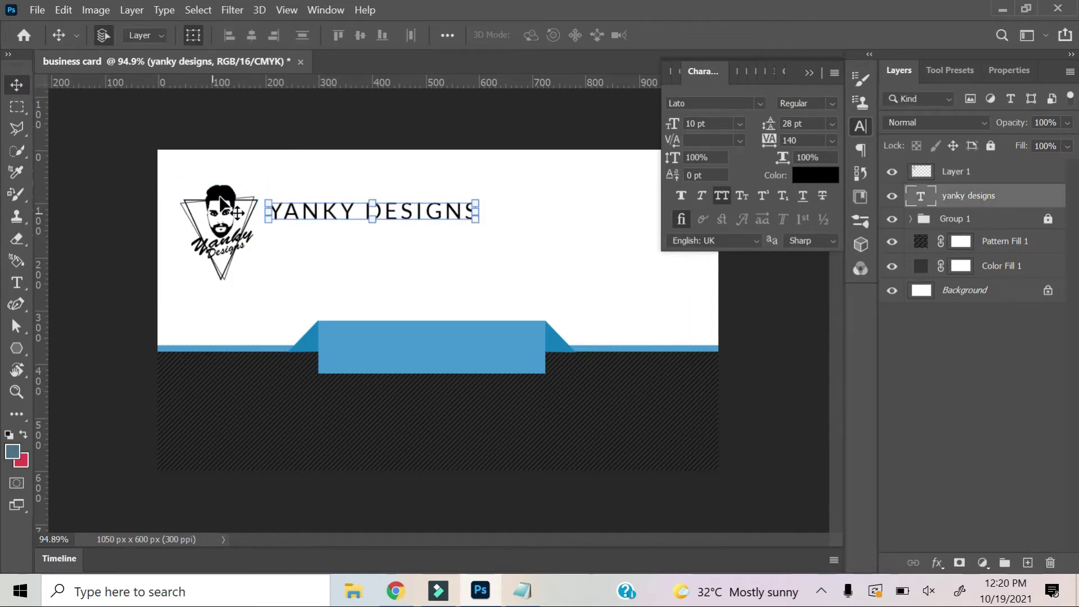
{"action": "left_click", "coordinate": [248, 224]}
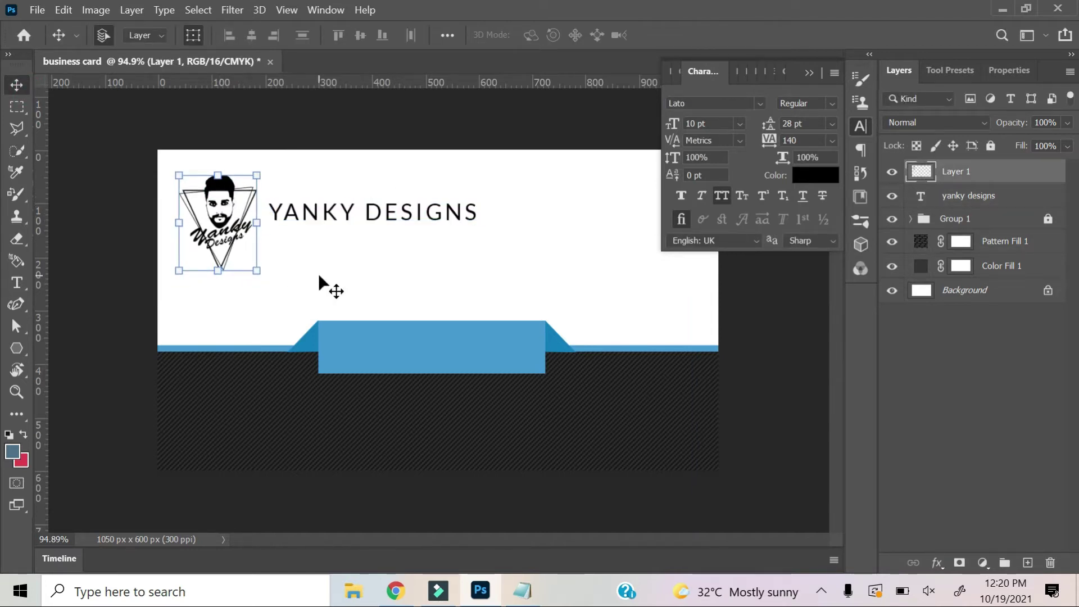
{"action": "left_click", "coordinate": [26, 108]}
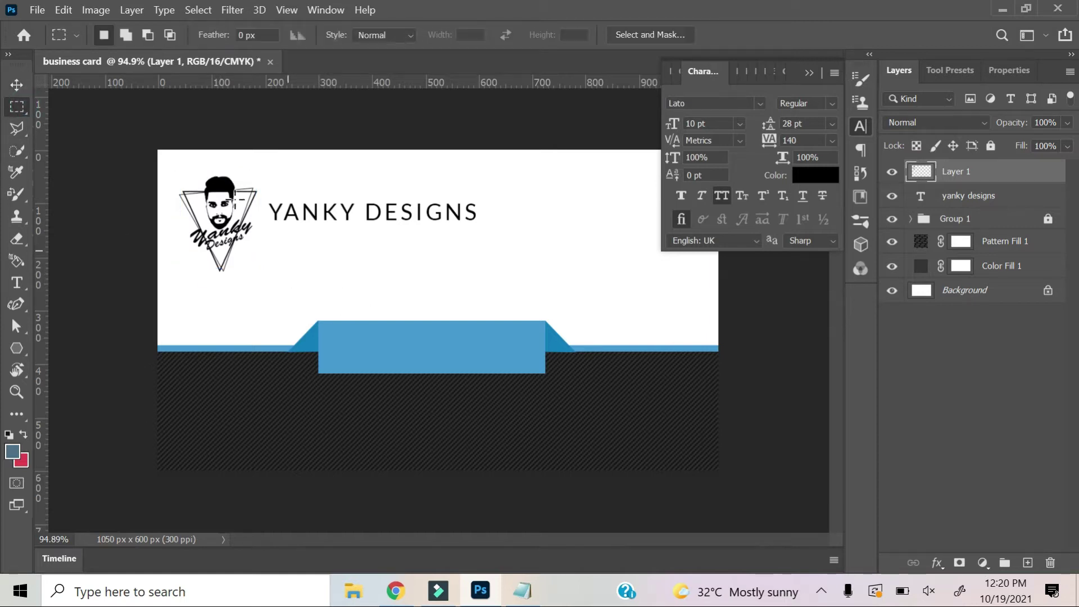
- Straighten the logo and pick Gilroy ExtraBold from the font list
{"action": "left_click", "coordinate": [25, 89]}
{"action": "left_click_drag", "start_coordinate": [270, 174], "coordinate": [270, 189]}
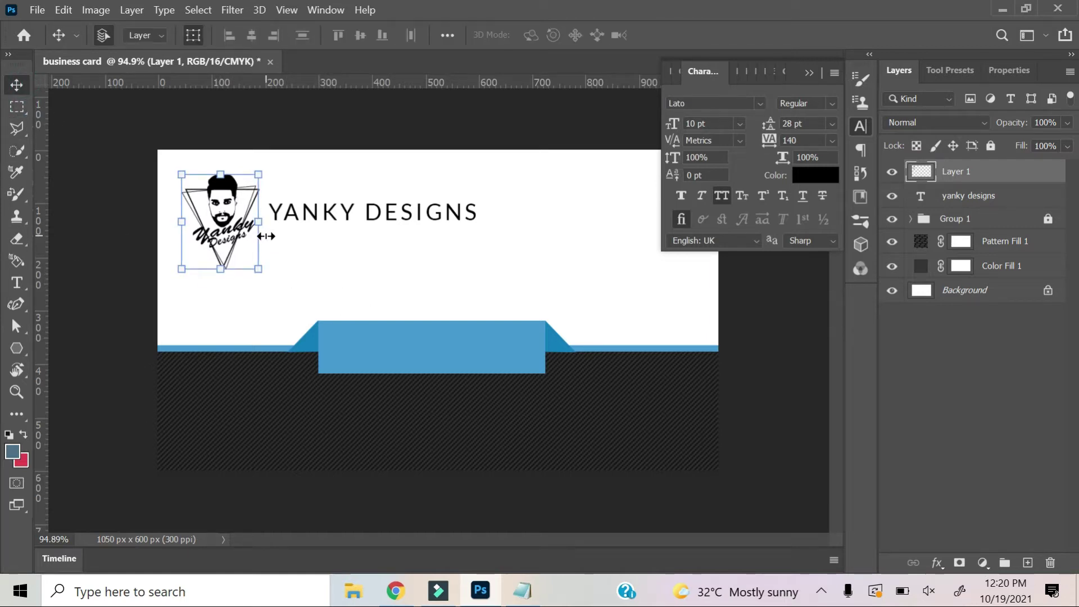
{"action": "left_click", "coordinate": [17, 107]}
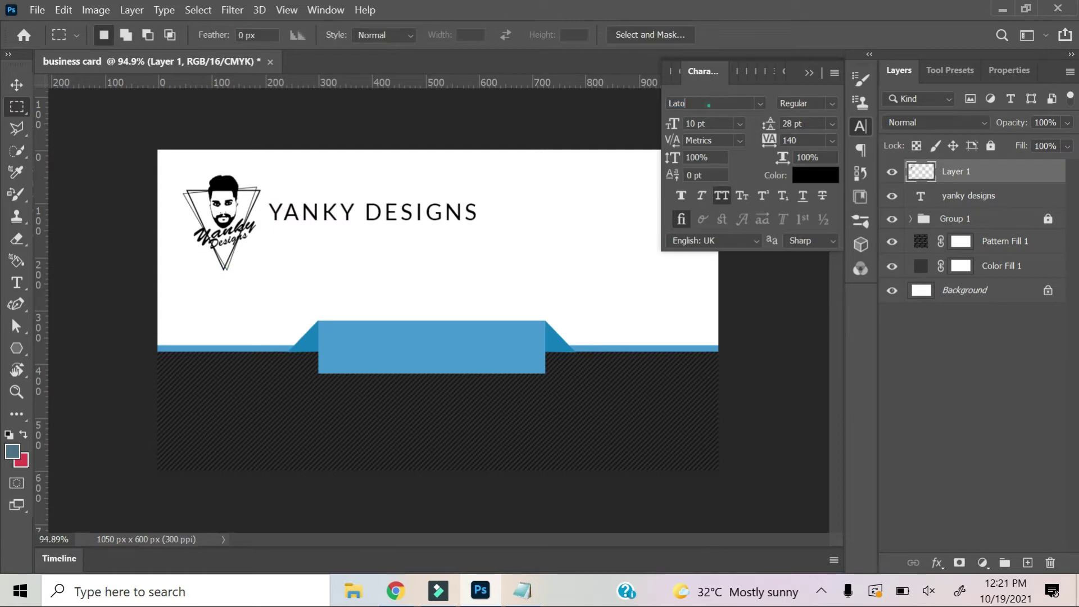
{"action": "left_click", "coordinate": [760, 103]}
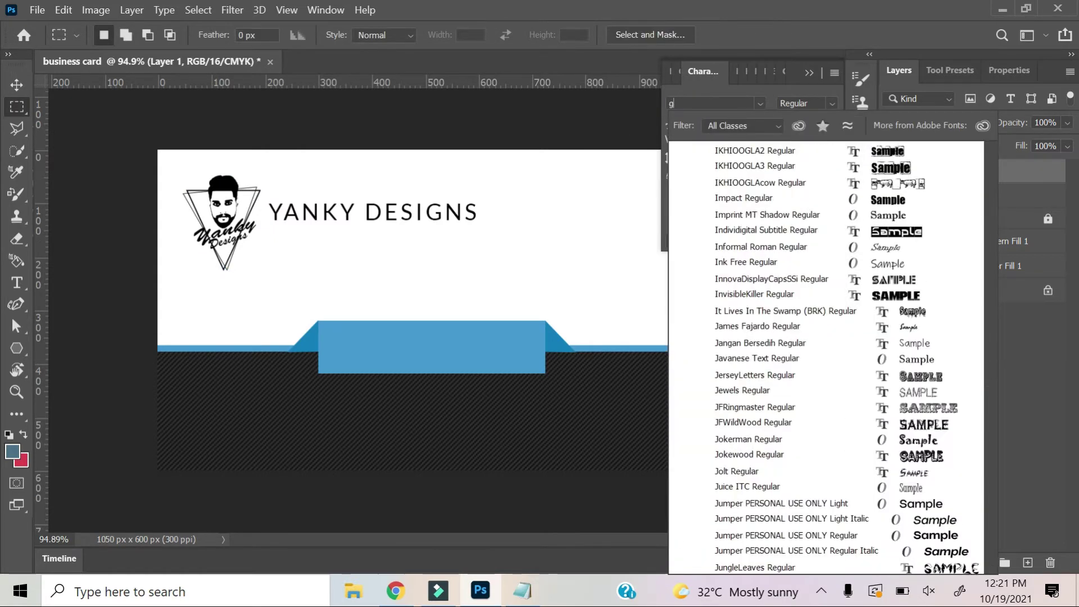
{"action": "scroll", "coordinate": [769, 163], "scroll_direction": "down", "scroll_amount": 5}
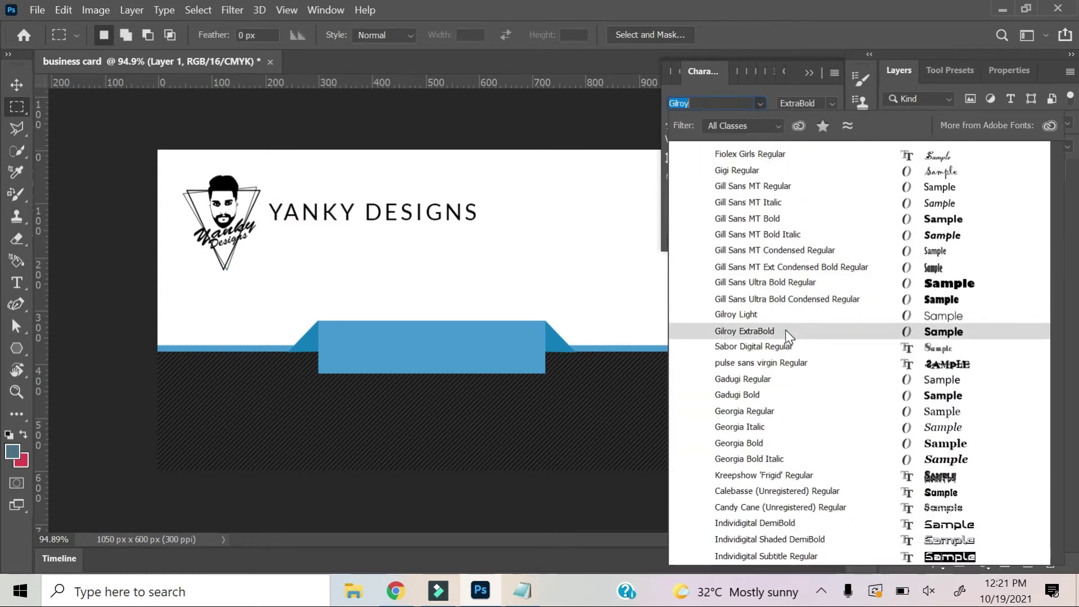
{"action": "left_click", "coordinate": [781, 332]}
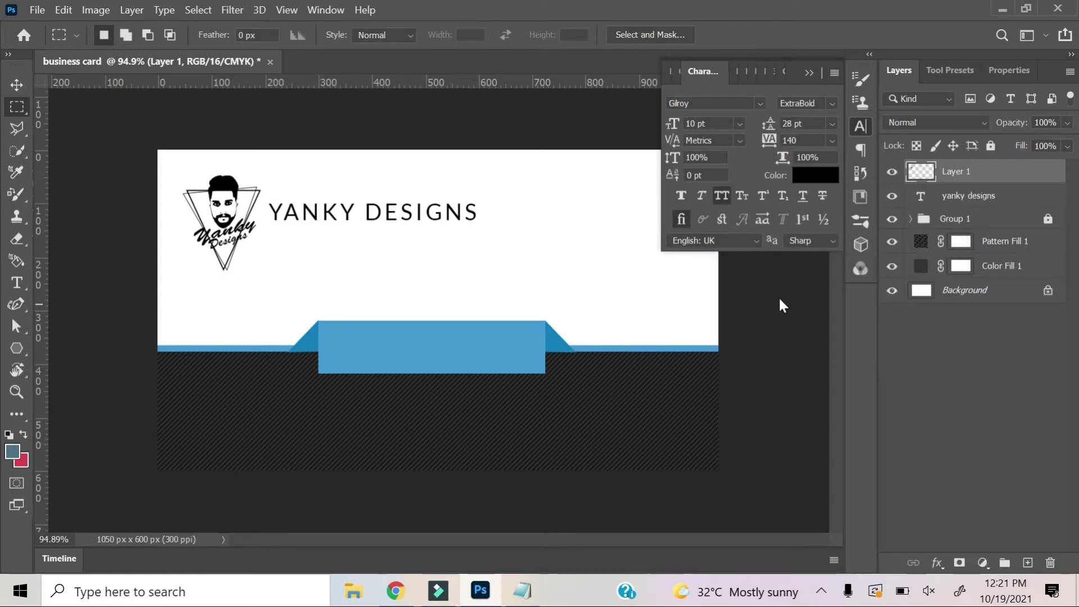
- Set the YANKY DESIGNS title font to Gilroy ExtraBold
{"action": "left_click", "coordinate": [967, 196]}
{"action": "left_click", "coordinate": [760, 103]}
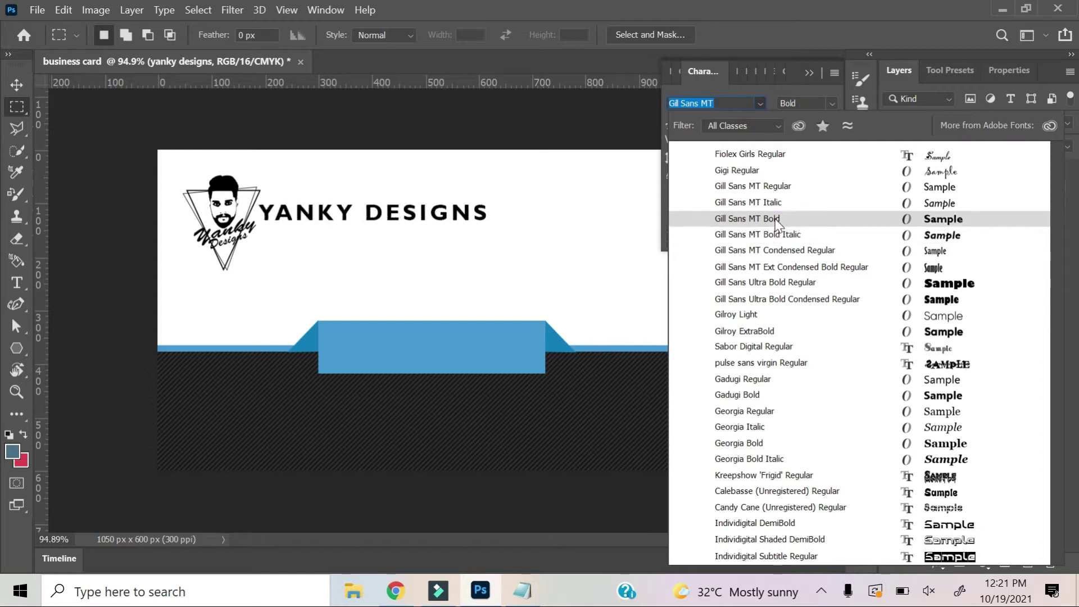
{"action": "left_click", "coordinate": [793, 316]}
{"action": "left_click", "coordinate": [832, 106]}
{"action": "left_click", "coordinate": [829, 133]}
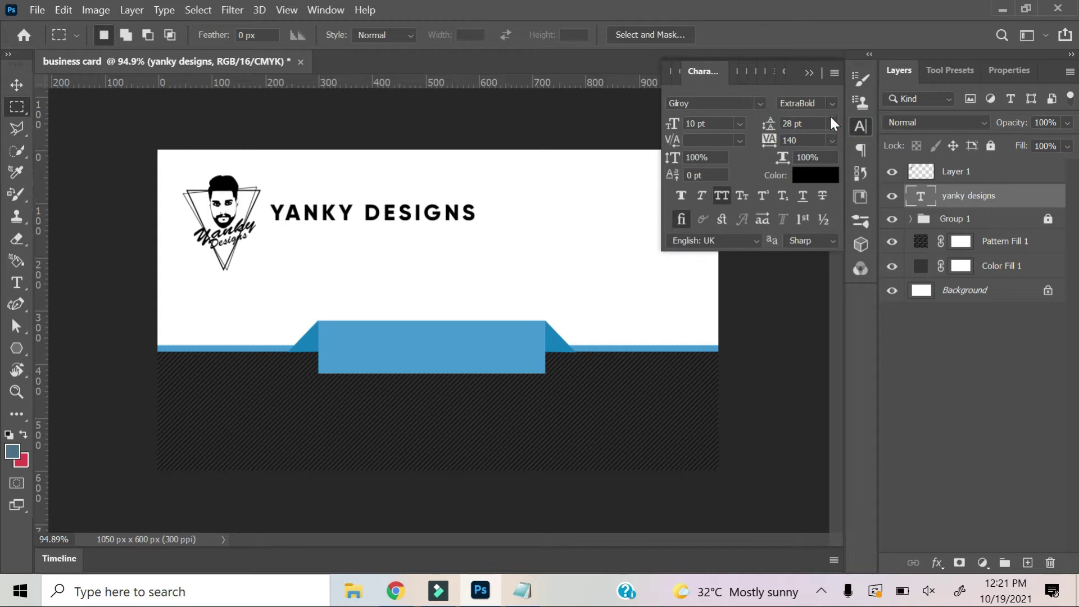
- Shrink the title to 7 pt and nudge it tight beside the logo
{"action": "key", "text": "v"}
{"action": "key", "text": "Left"}
{"action": "key", "text": "Left"}
{"action": "key", "text": "Left"}
{"action": "key", "text": "Up"}
{"action": "key", "text": "Up"}
{"action": "key", "text": "Up"}
{"action": "key", "text": "Up"}
{"action": "key", "text": "Up"}
{"action": "key", "text": "Up"}
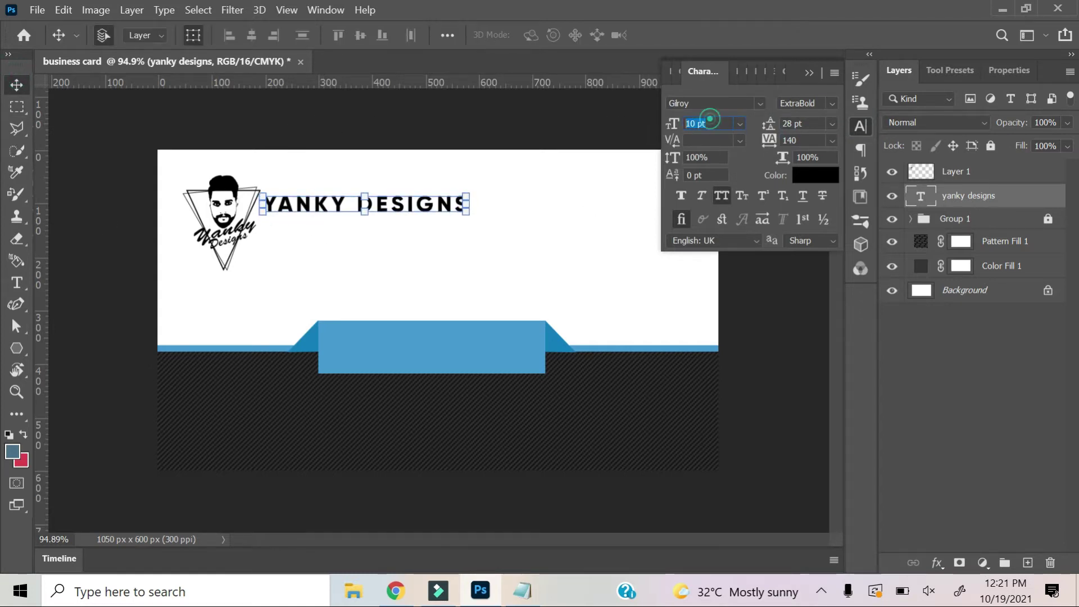
{"action": "key", "text": "Down"}
{"action": "key", "text": "Down"}
{"action": "key", "text": "Down"}
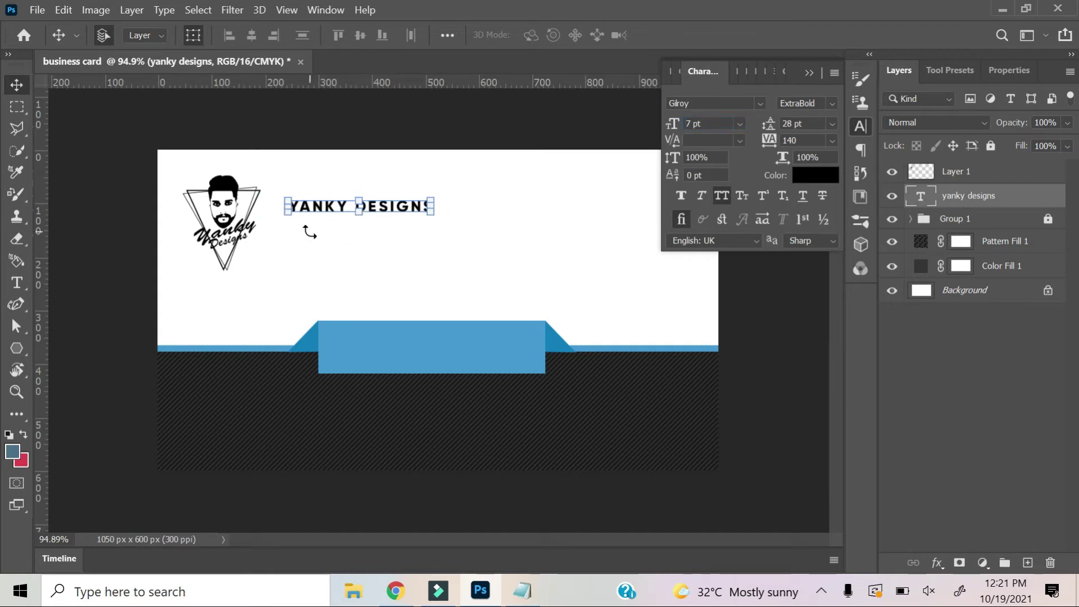
{"action": "key", "text": "Left"}
{"action": "key", "text": "Left"}
{"action": "key", "text": "Left"}
{"action": "key", "text": "Left"}
{"action": "key", "text": "Left"}
{"action": "key", "text": "Left"}
{"action": "key", "text": "Up"}
{"action": "key", "text": "Up"}
{"action": "key", "text": "Up"}
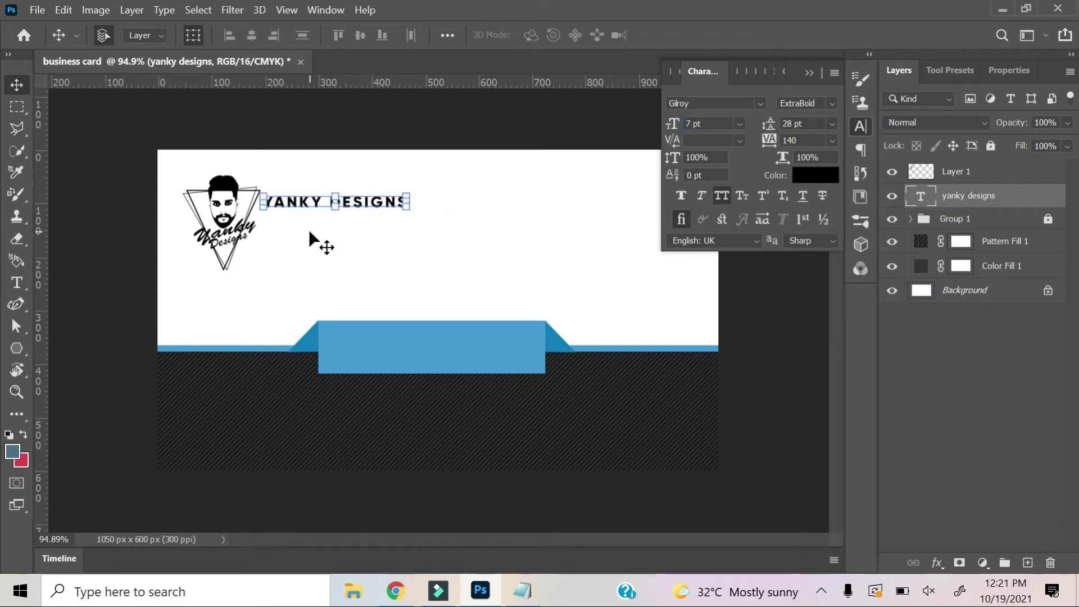
{"action": "left_click", "coordinate": [16, 107]}
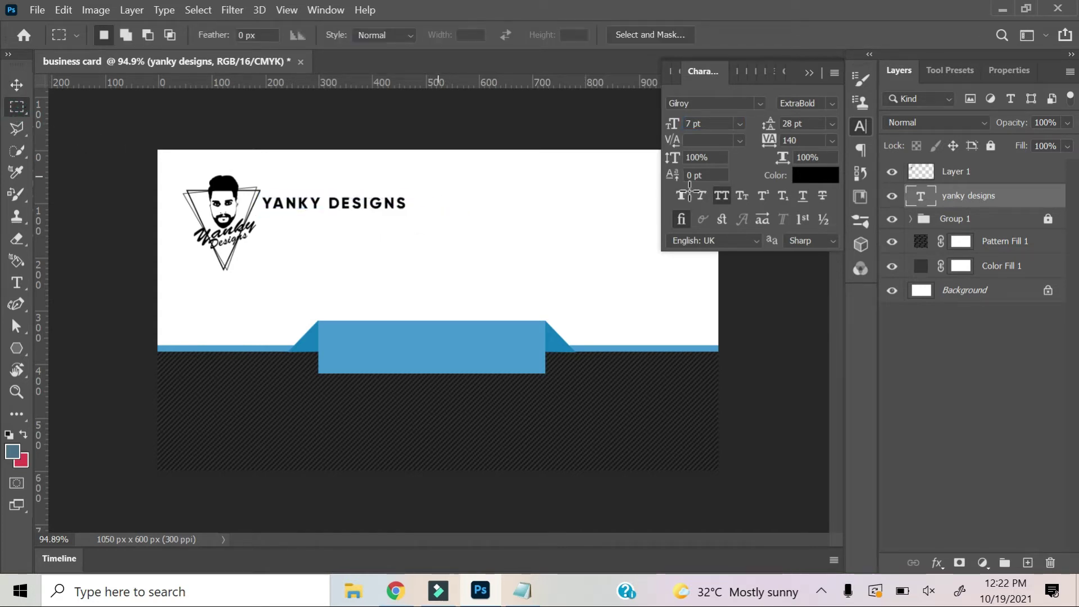
{"action": "left_click", "coordinate": [523, 590]}
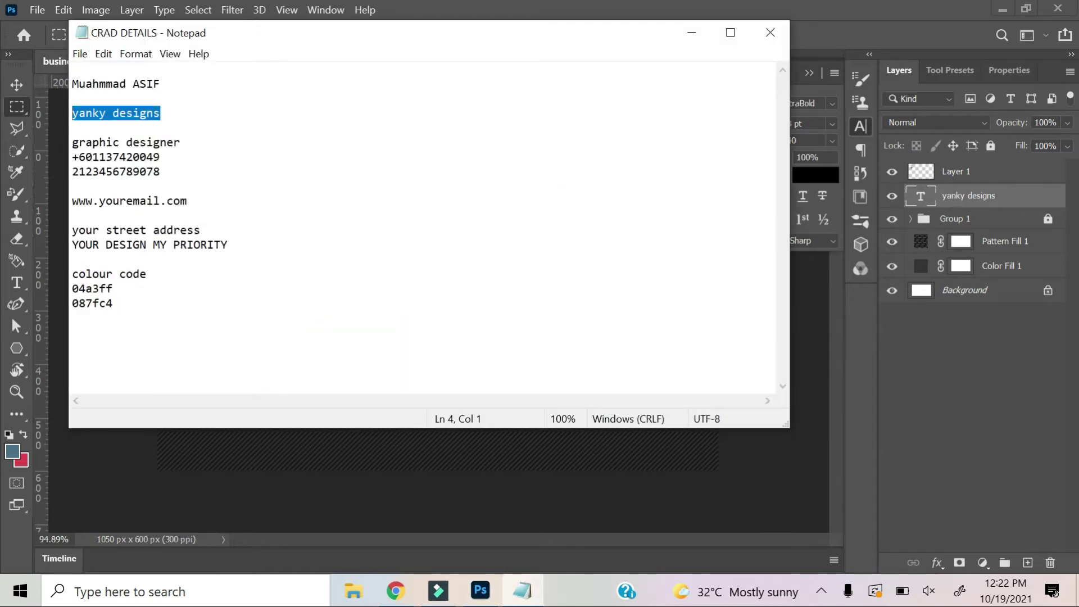
- Duplicate the name layer below the title and replace its text with YOUR DESIGN MY PRIORITY
{"action": "left_click_drag", "start_coordinate": [228, 245], "coordinate": [2, 255]}
{"action": "left_click", "coordinate": [692, 32]}
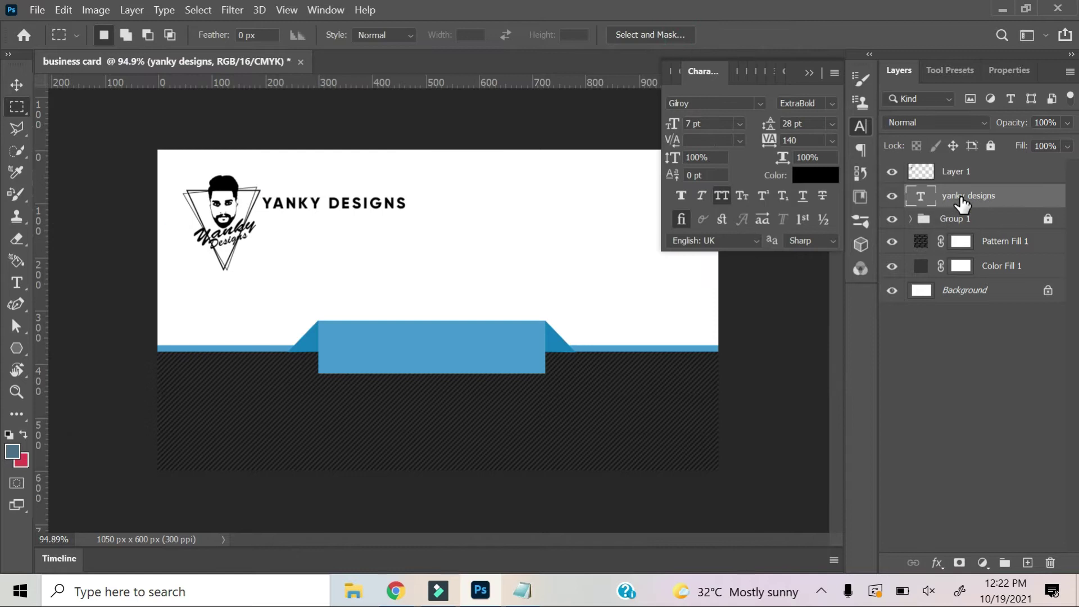
{"action": "key", "text": "ctrl+j"}
{"action": "key", "text": "v"}
{"action": "key", "text": "Down"}
{"action": "key", "text": "Down"}
{"action": "key", "text": "Down"}
{"action": "key", "text": "Down"}
{"action": "key", "text": "Down"}
{"action": "key", "text": "Down"}
{"action": "key", "text": "Down"}
{"action": "key", "text": "Down"}
{"action": "key", "text": "Down"}
{"action": "scroll", "coordinate": [305, 227], "scroll_direction": "up", "scroll_amount": 2}
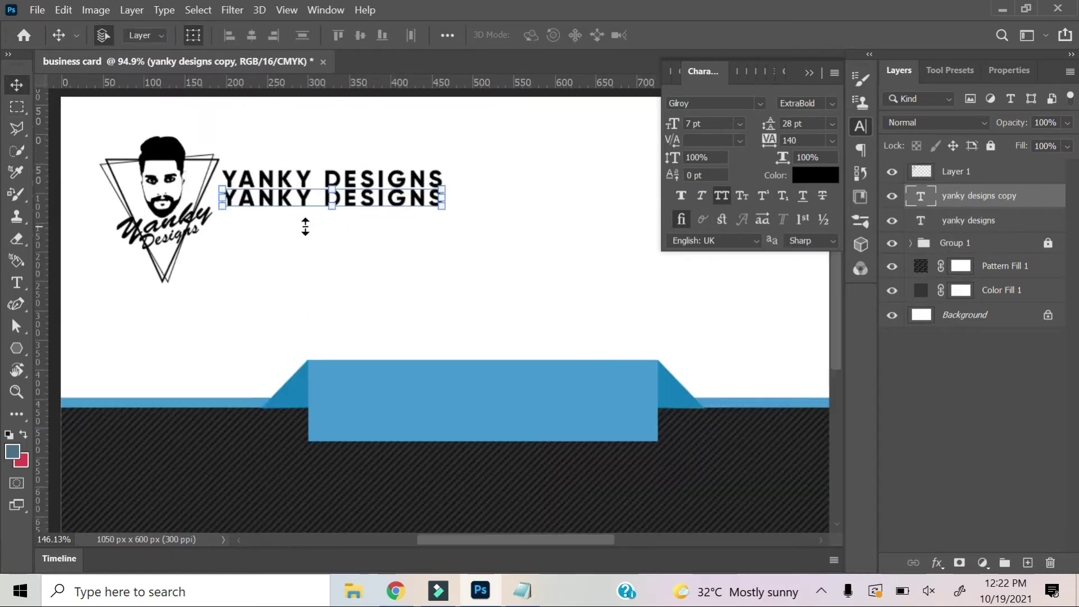
{"action": "scroll", "coordinate": [305, 227], "scroll_direction": "up", "scroll_amount": 2}
{"action": "double_click", "coordinate": [304, 179]}
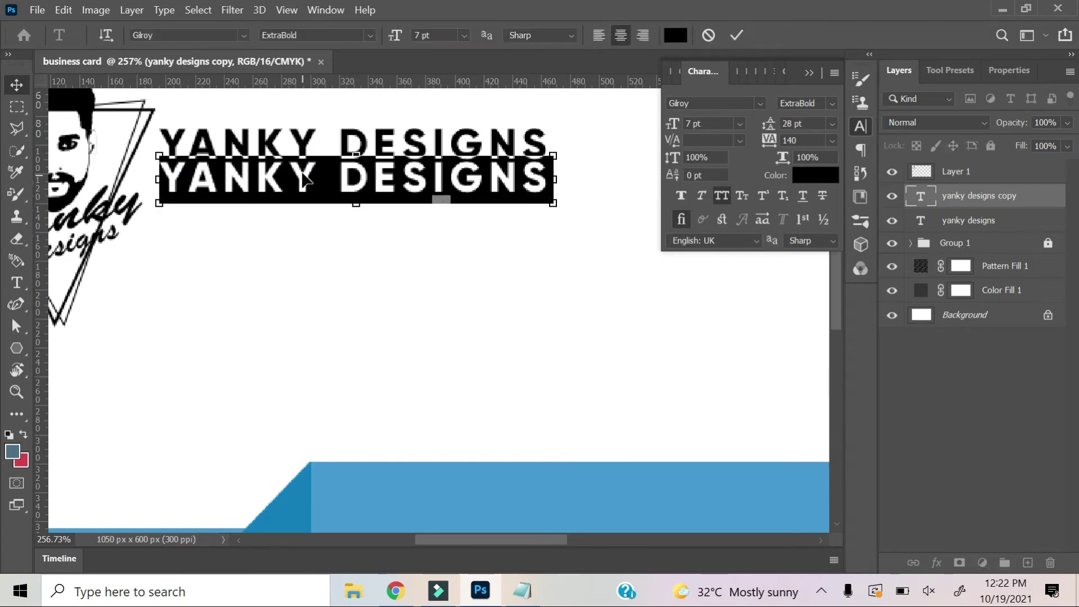
{"action": "type", "text": "YOUR DESIGN MY PRIORITY"}
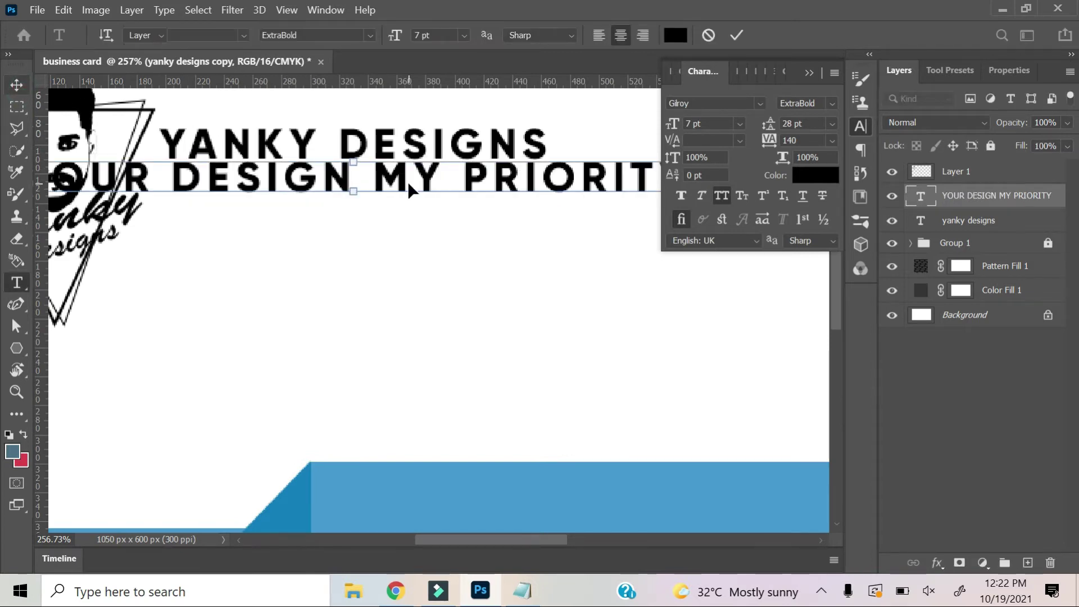
- Make the tagline 5 pt Gilroy Light with tracking 320, aligned under the name
{"action": "left_click", "coordinate": [16, 84]}
{"action": "type", "text": "5"}
{"action": "key", "text": "Return"}
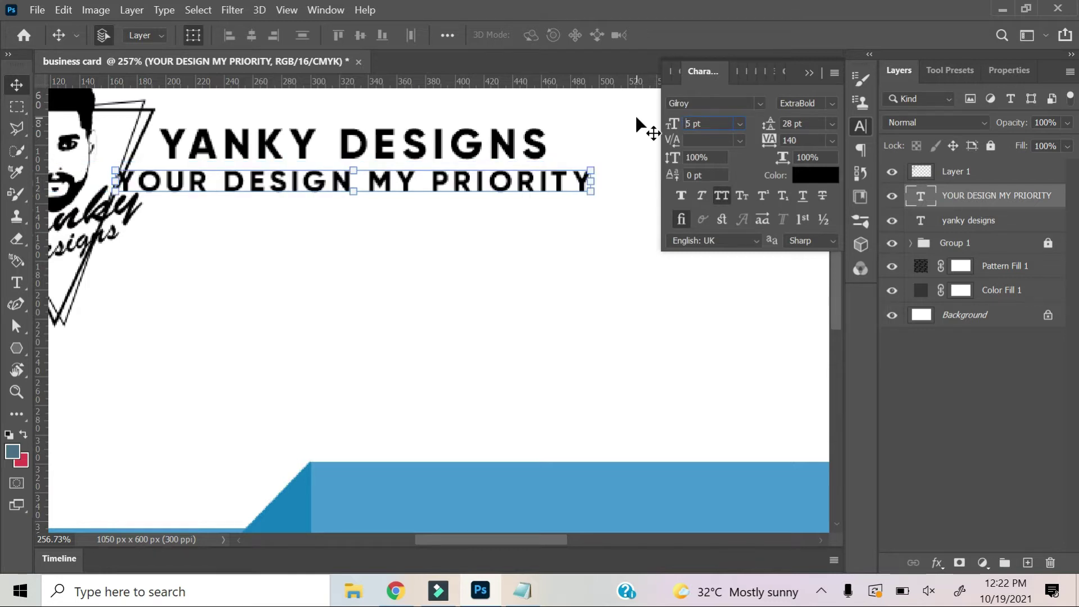
{"action": "left_click_drag", "start_coordinate": [771, 140], "coordinate": [779, 149]}
{"action": "mouse_move", "coordinate": [593, 222]}
{"action": "left_mouse_down"}
{"action": "mouse_move", "coordinate": [585, 297]}
{"action": "mouse_move", "coordinate": [360, 194]}
{"action": "mouse_move", "coordinate": [413, 194]}
{"action": "left_mouse_up"}
{"action": "key", "text": "ctrl+0"}
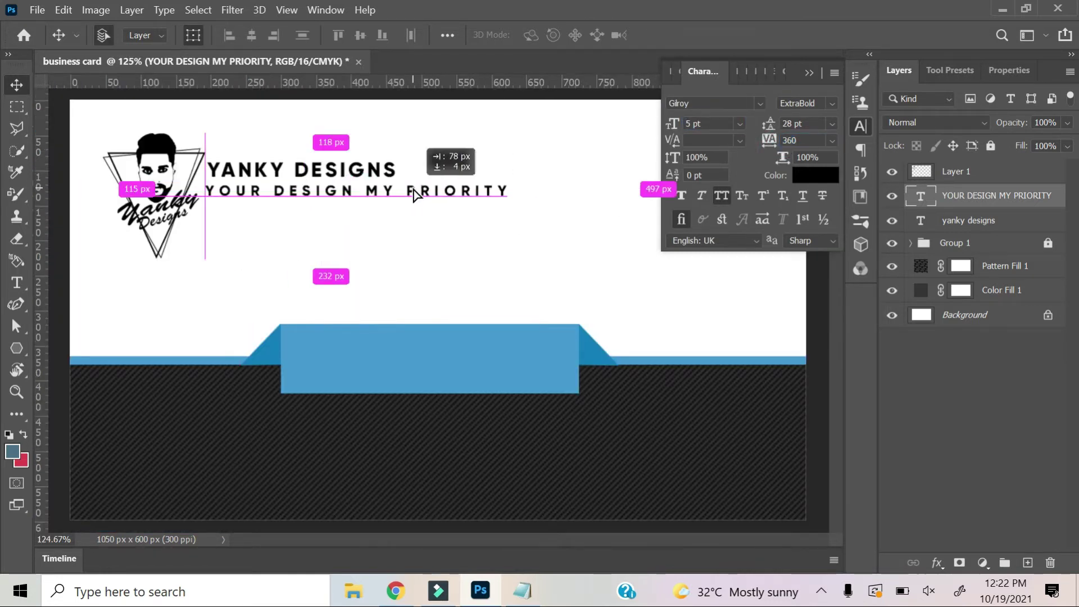
{"action": "key", "text": "Up"}
{"action": "key", "text": "Up"}
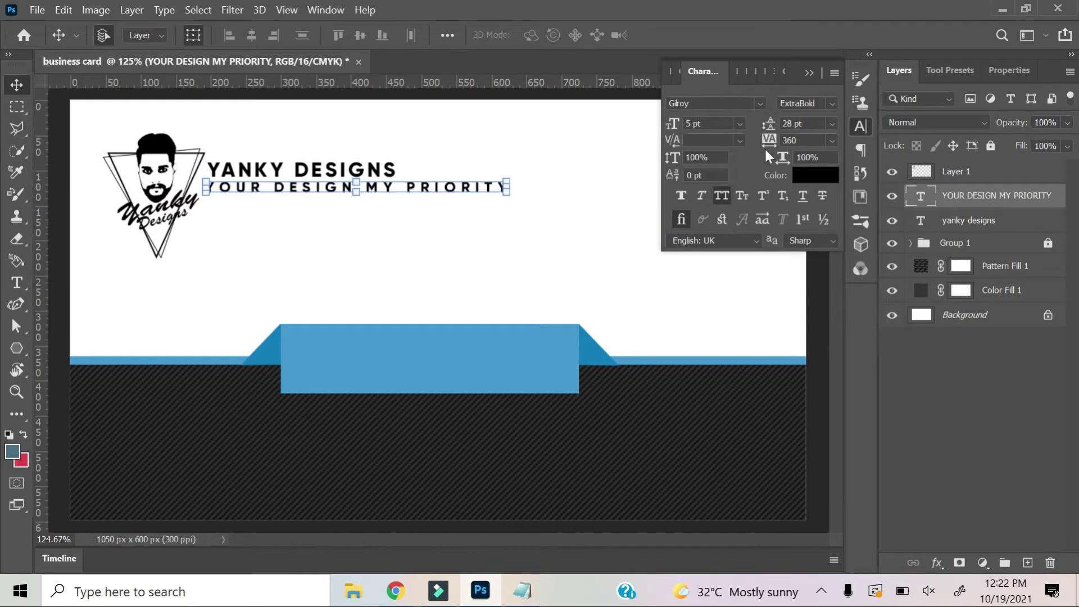
{"action": "left_click_drag", "start_coordinate": [772, 151], "coordinate": [766, 144]}
{"action": "left_click", "coordinate": [804, 103]}
{"action": "scroll", "coordinate": [804, 103], "scroll_direction": "up", "scroll_amount": 5}
{"action": "left_click", "coordinate": [17, 107]}
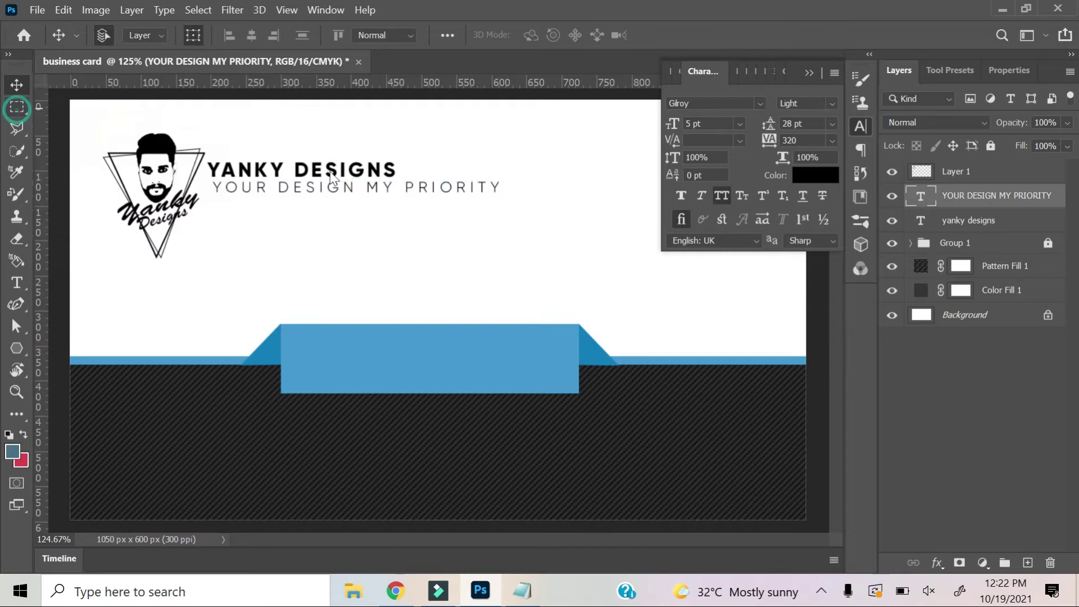
{"action": "key", "text": "v"}
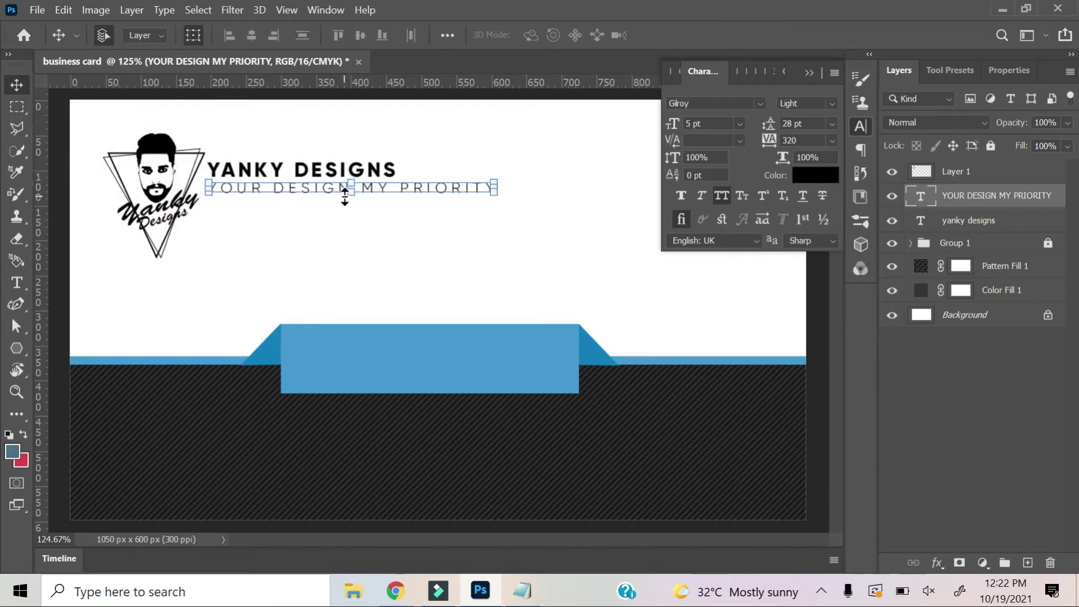
- Colour the word DESIGNS blue #04a3ff sampled from the banner, keeping YANKY black
{"action": "left_click", "coordinate": [17, 107]}
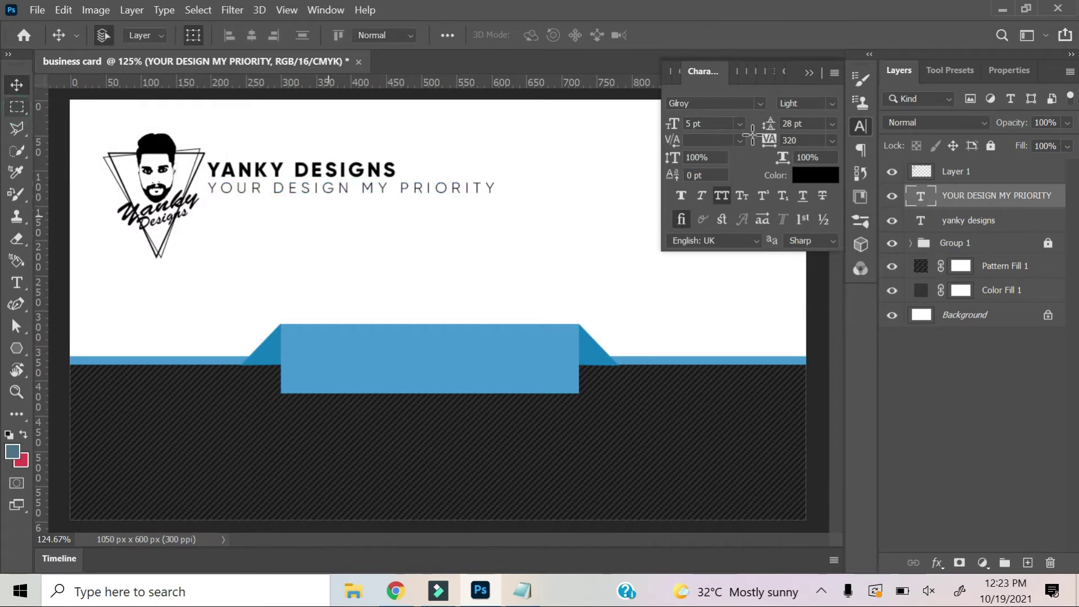
{"action": "left_click", "coordinate": [809, 73]}
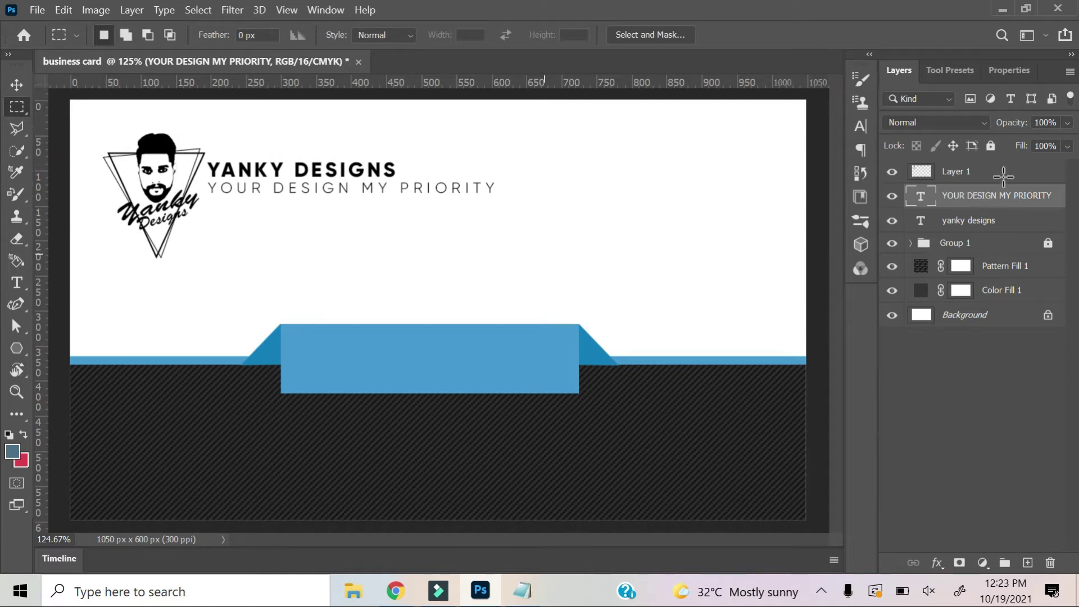
{"action": "left_click", "coordinate": [989, 225]}
{"action": "key", "text": "t"}
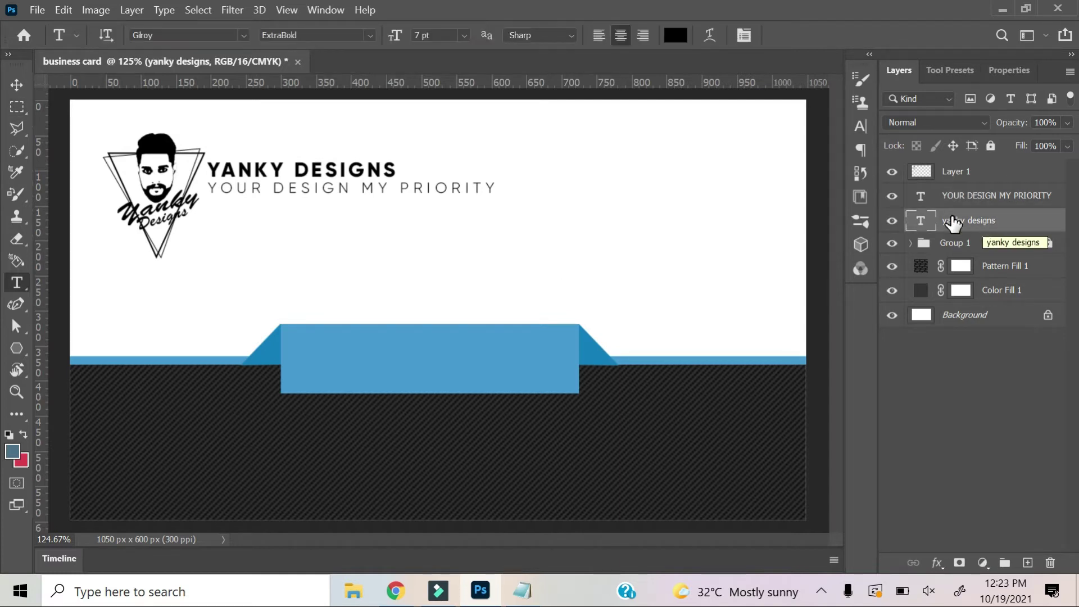
{"action": "left_click_drag", "start_coordinate": [390, 168], "coordinate": [350, 168]}
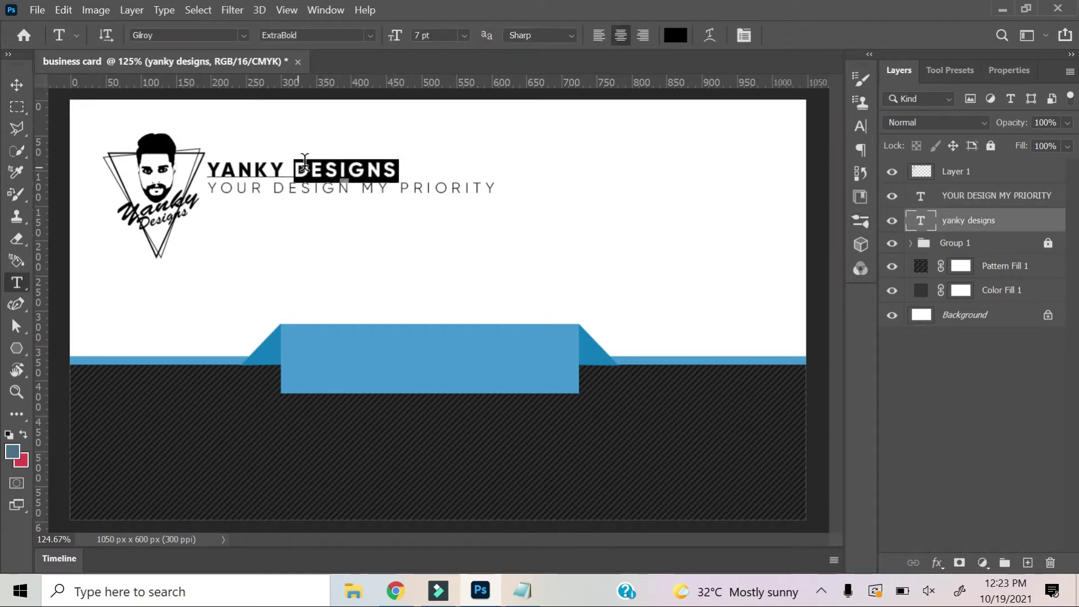
{"action": "left_click", "coordinate": [860, 126]}
{"action": "left_click", "coordinate": [809, 174]}
{"action": "left_click", "coordinate": [433, 346]}
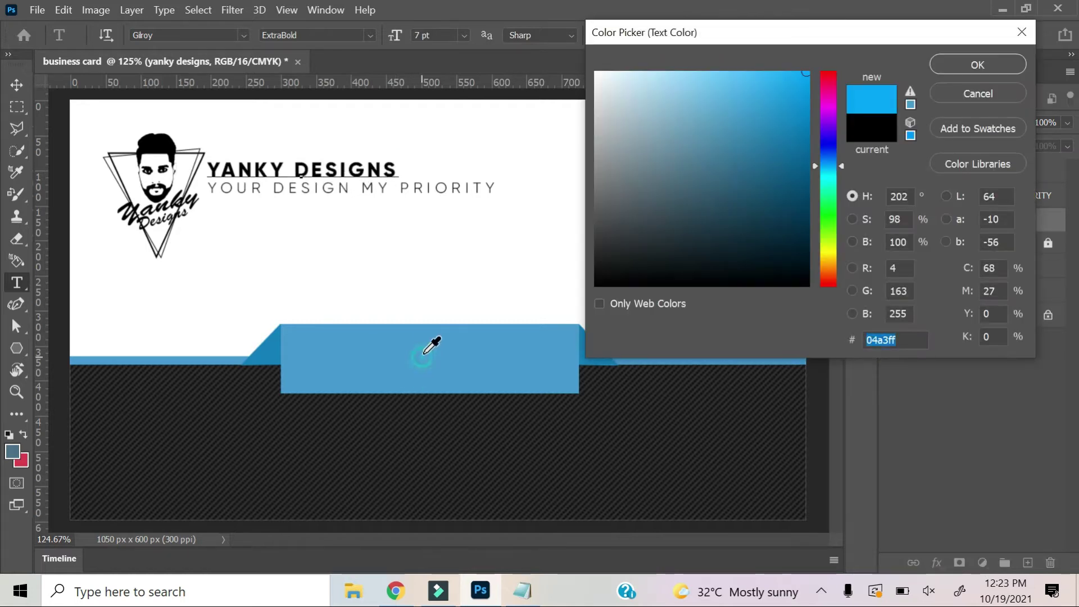
{"action": "left_click", "coordinate": [938, 63]}
{"action": "key", "text": "ctrl+Return"}
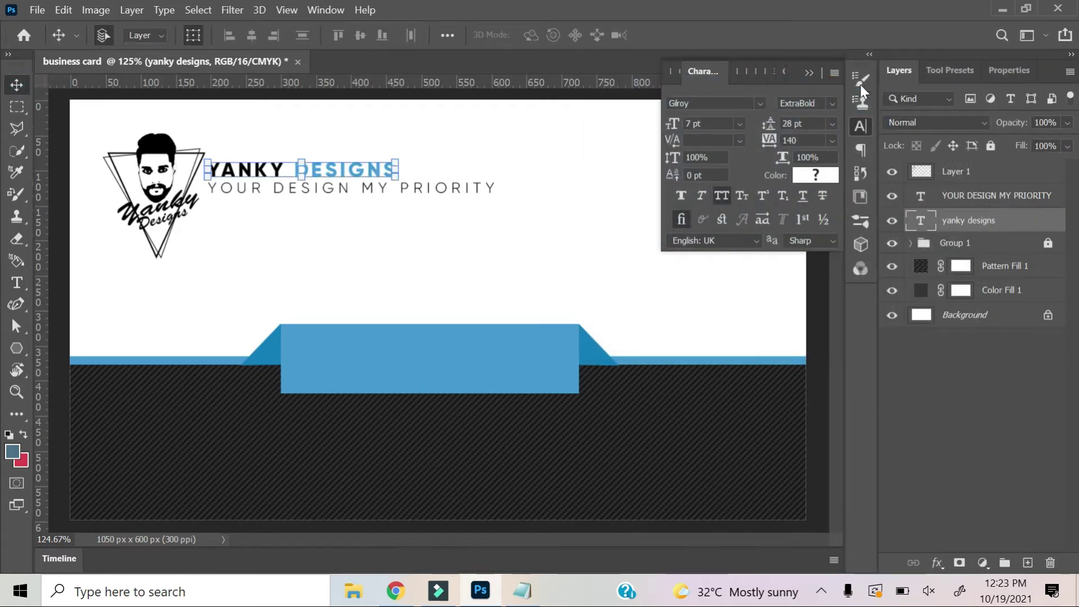
- Close the character panel, fit the card to the window and float the document
{"action": "left_click", "coordinate": [797, 72]}
{"action": "left_click", "coordinate": [969, 366]}
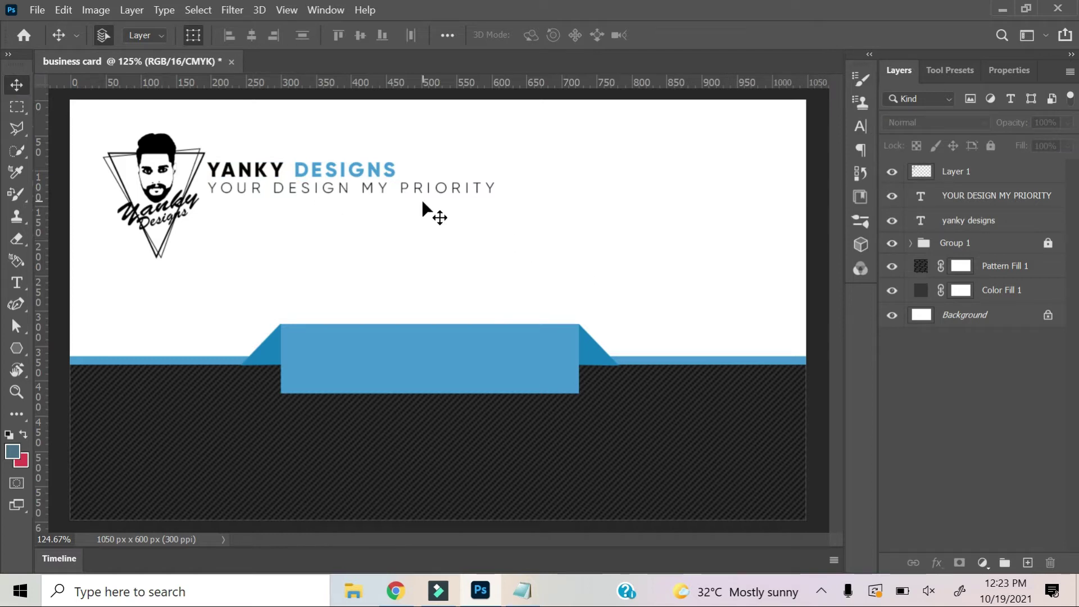
{"action": "key", "text": "ctrl+0"}
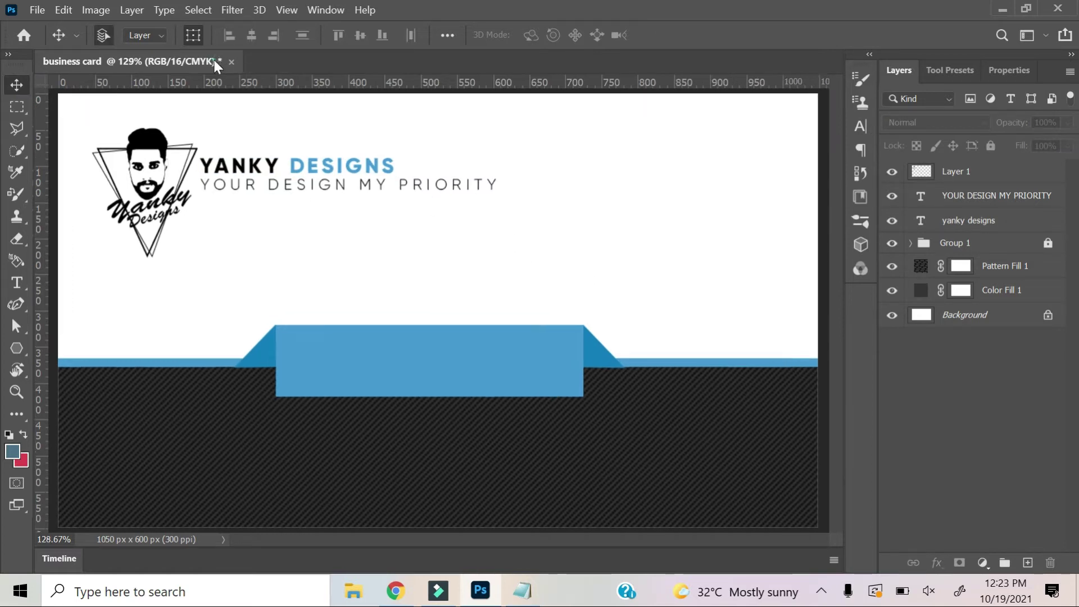
{"action": "left_click_drag", "start_coordinate": [215, 60], "coordinate": [214, 95]}
- Open the QR code image from the icons folder and dock it as a tab
{"action": "key", "text": "ctrl+o"}
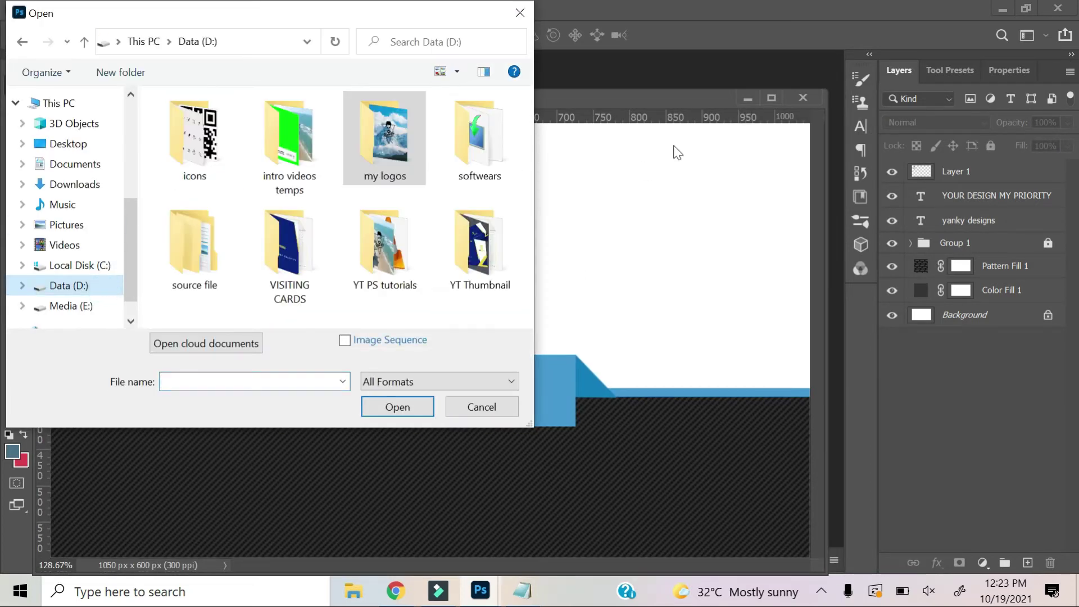
{"action": "double_click", "coordinate": [195, 135]}
{"action": "left_click", "coordinate": [289, 264]}
{"action": "left_click", "coordinate": [397, 407]}
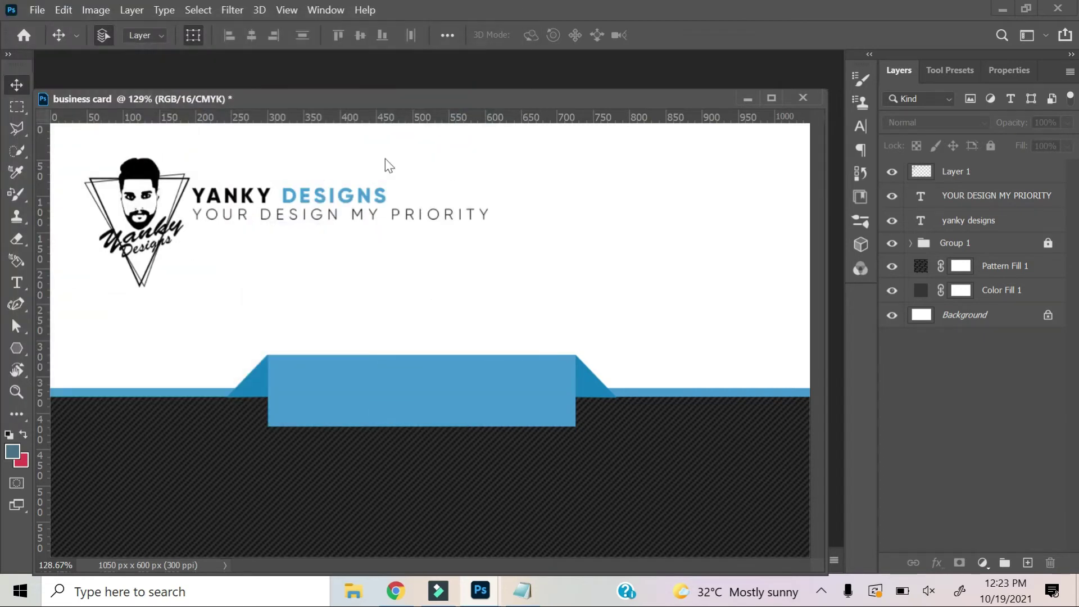
{"action": "mouse_move", "coordinate": [308, 105]}
{"action": "left_mouse_down"}
{"action": "mouse_move", "coordinate": [364, 52]}
{"action": "mouse_move", "coordinate": [527, 57]}
{"action": "mouse_move", "coordinate": [506, 53]}
{"action": "left_mouse_up"}
{"action": "mouse_move", "coordinate": [344, 181]}
{"action": "left_mouse_down"}
{"action": "mouse_move", "coordinate": [227, 70]}
{"action": "mouse_move", "coordinate": [504, 215]}
{"action": "left_mouse_up"}
- Place the QR code as Layer 2, shrink it onto the card's upper area, then hide it
{"action": "key", "text": "ctrl+t"}
{"action": "key", "text": "ctrl+0"}
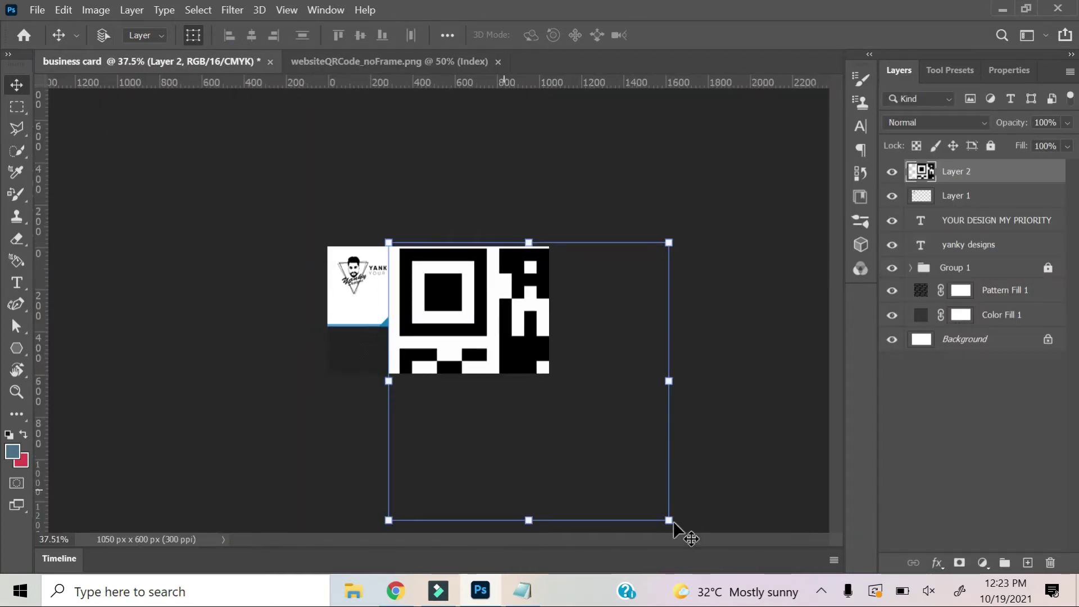
{"action": "left_click_drag", "start_coordinate": [627, 469], "coordinate": [433, 287]}
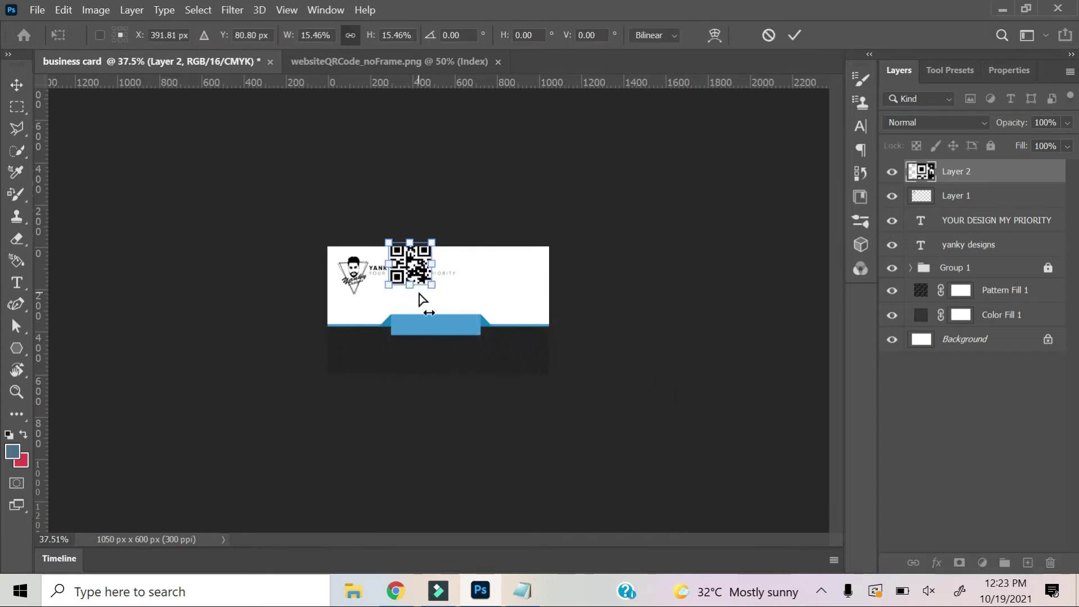
{"action": "key", "text": "ctrl+plus"}
{"action": "key", "text": "ctrl+plus"}
{"action": "key", "text": "ctrl+plus"}
{"action": "left_click_drag", "start_coordinate": [399, 158], "coordinate": [400, 215]}
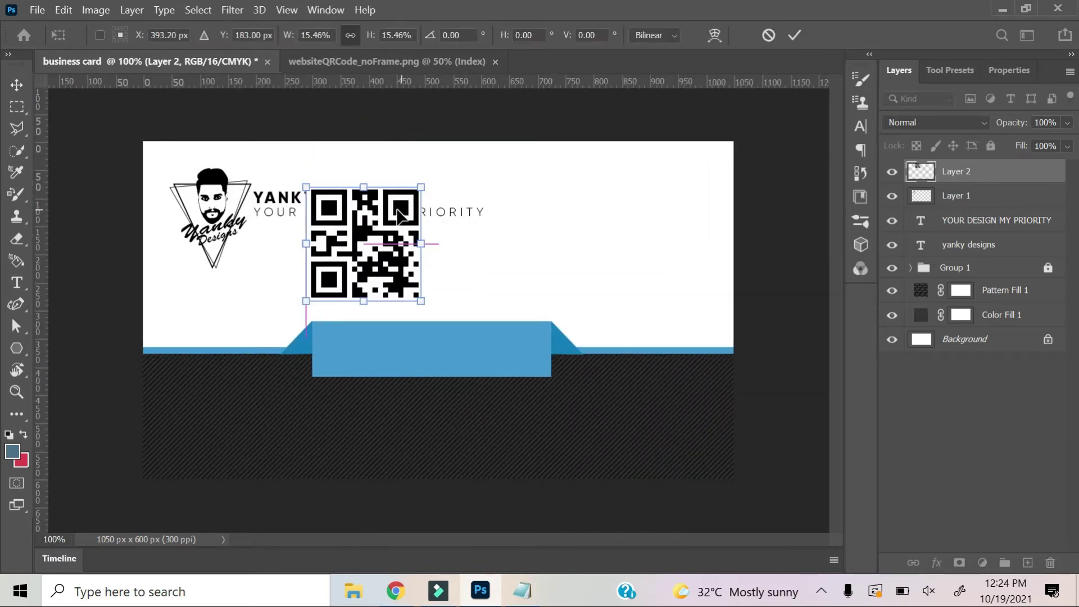
{"action": "left_click", "coordinate": [892, 172]}
- Draw a 162 px square with no fill at the card's top right
{"action": "left_click", "coordinate": [17, 348]}
{"action": "right_click", "coordinate": [17, 348]}
{"action": "left_click", "coordinate": [58, 348]}
{"action": "left_click_drag", "start_coordinate": [577, 184], "coordinate": [623, 229]}
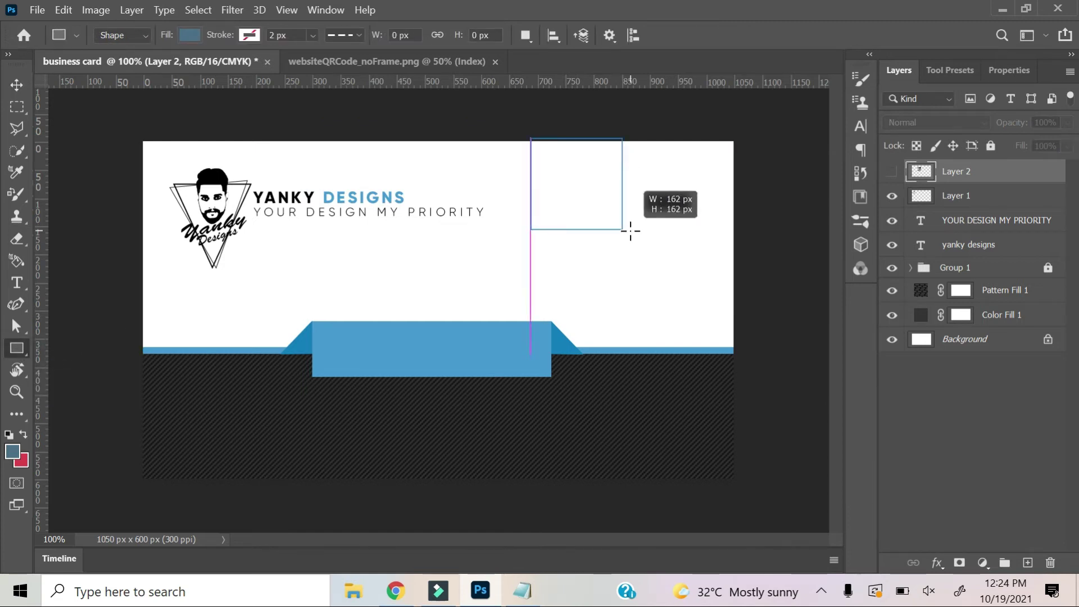
{"action": "left_click", "coordinate": [926, 178]}
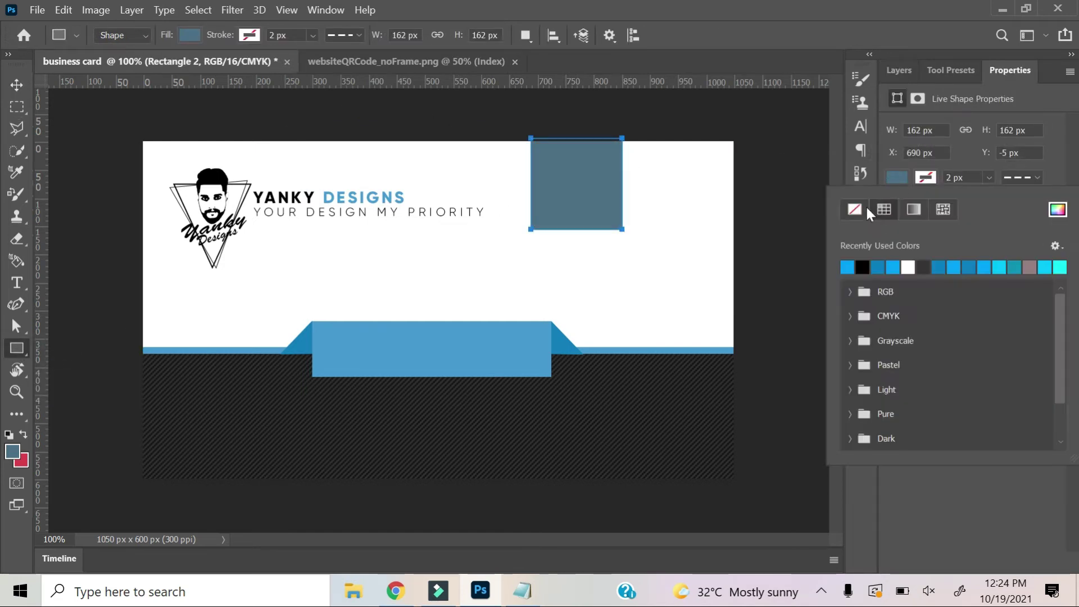
{"action": "left_click", "coordinate": [855, 209]}
- Give the square a bright blue solid outline instead of a dashed one
{"action": "left_click", "coordinate": [922, 179]}
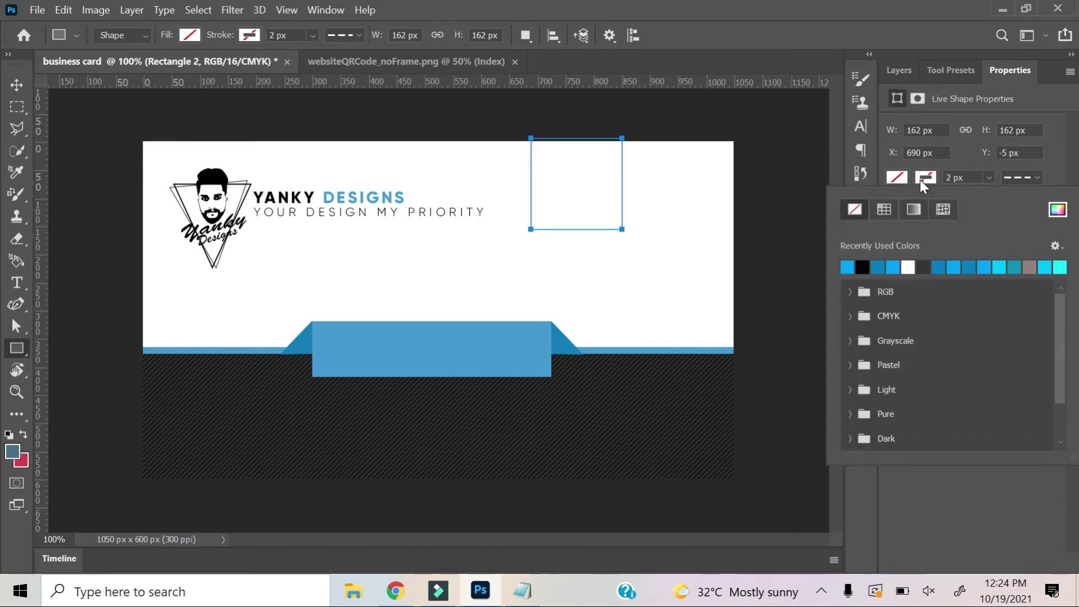
{"action": "left_click", "coordinate": [895, 268]}
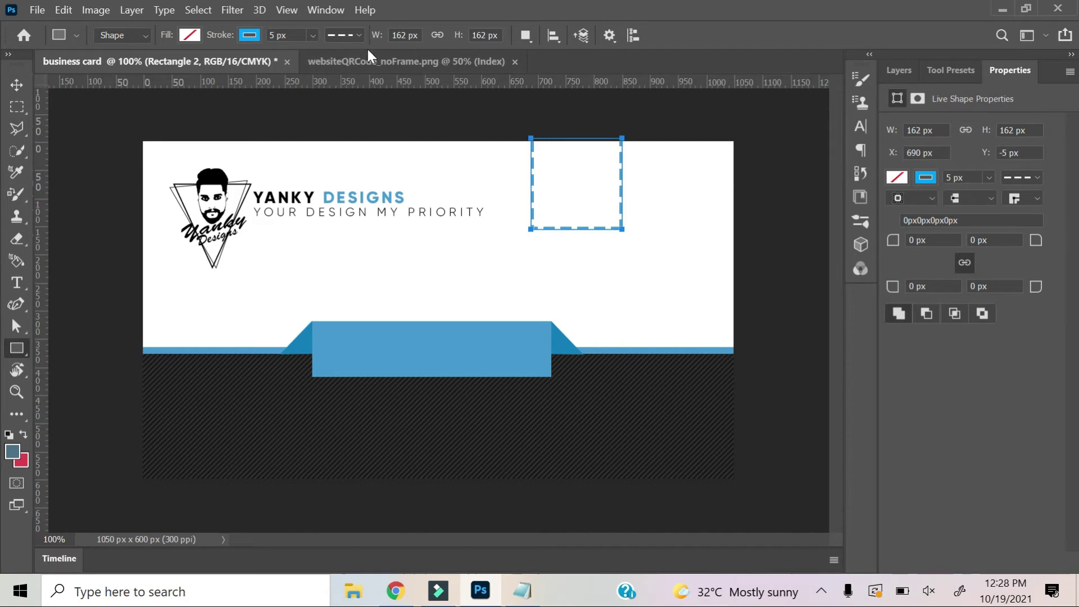
{"action": "left_click", "coordinate": [356, 34]}
{"action": "left_click", "coordinate": [356, 92]}
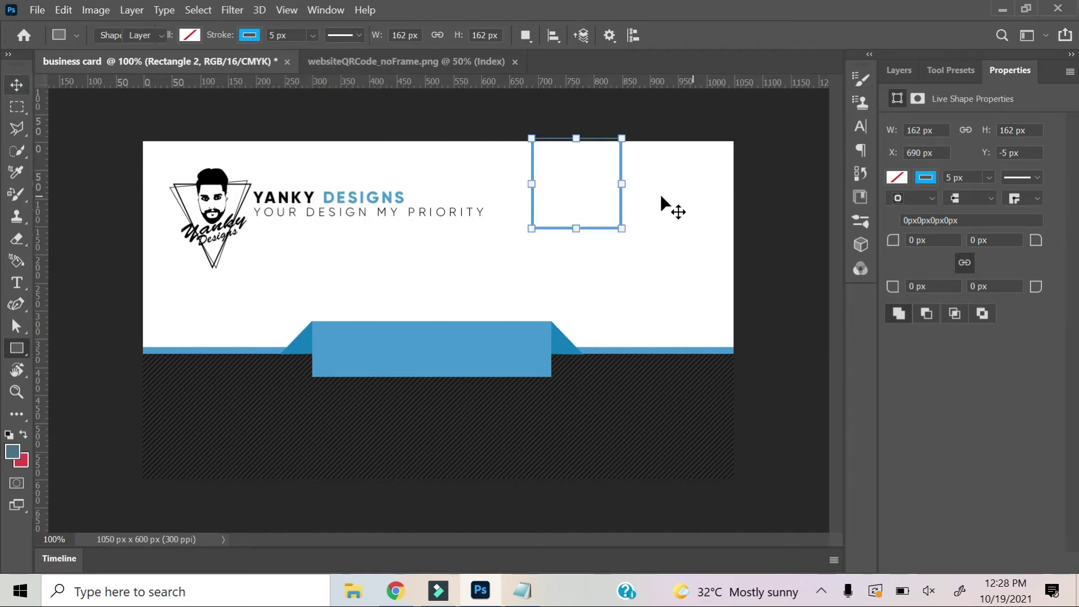
{"action": "key", "text": "v"}
{"action": "scroll", "coordinate": [608, 230], "scroll_direction": "up", "scroll_amount": 3}
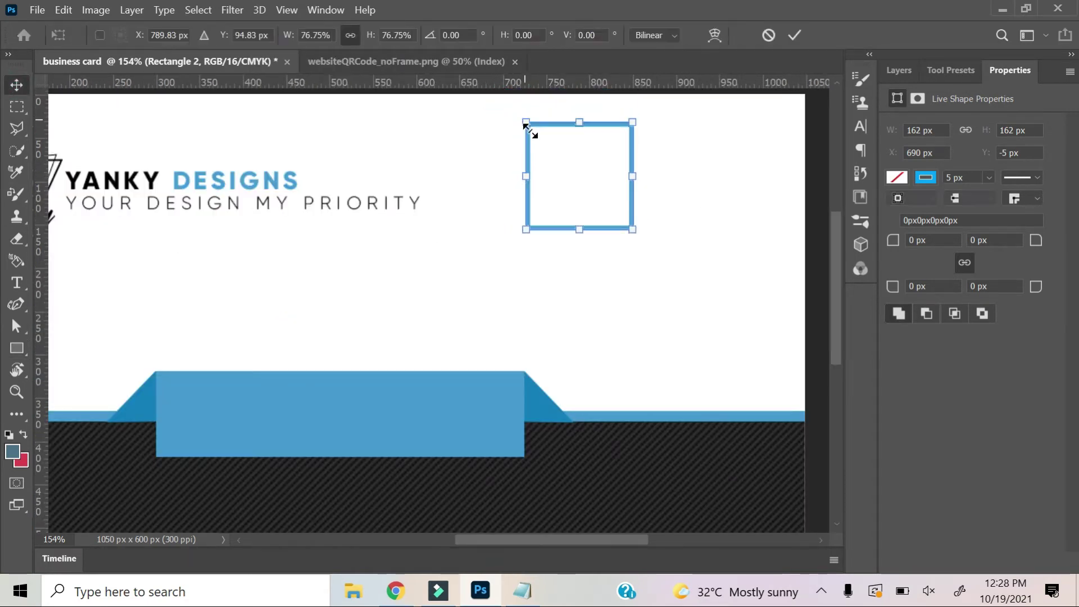
- Shrink the blue square frame to about 77% and move it to the card's top right
{"action": "left_click_drag", "start_coordinate": [518, 115], "coordinate": [551, 147]}
{"action": "left_click_drag", "start_coordinate": [602, 173], "coordinate": [721, 200]}
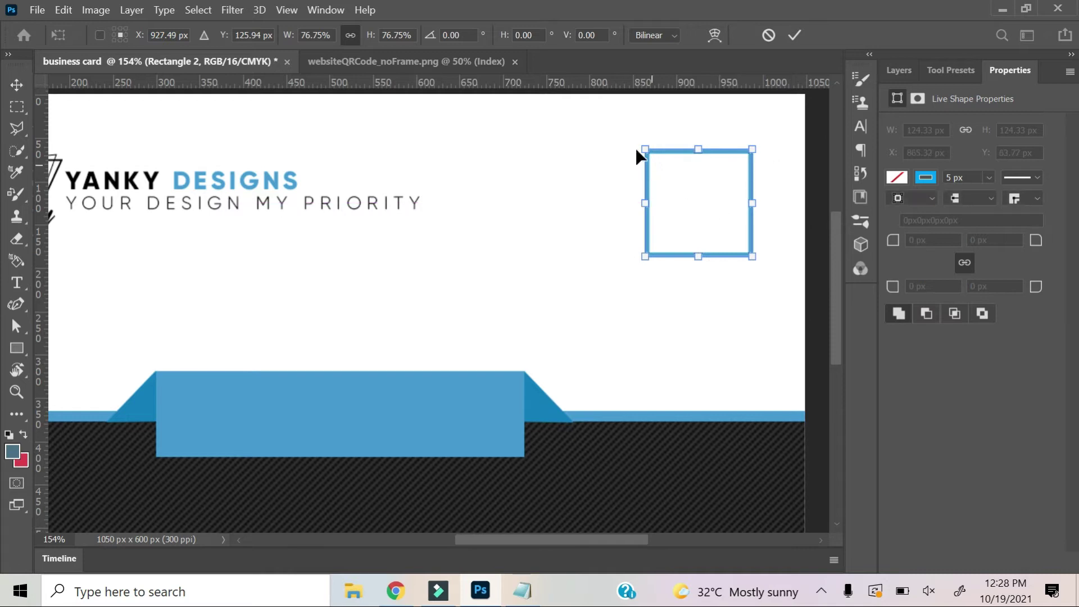
{"action": "left_click_drag", "start_coordinate": [643, 147], "coordinate": [644, 149]}
{"action": "left_click", "coordinate": [16, 85]}
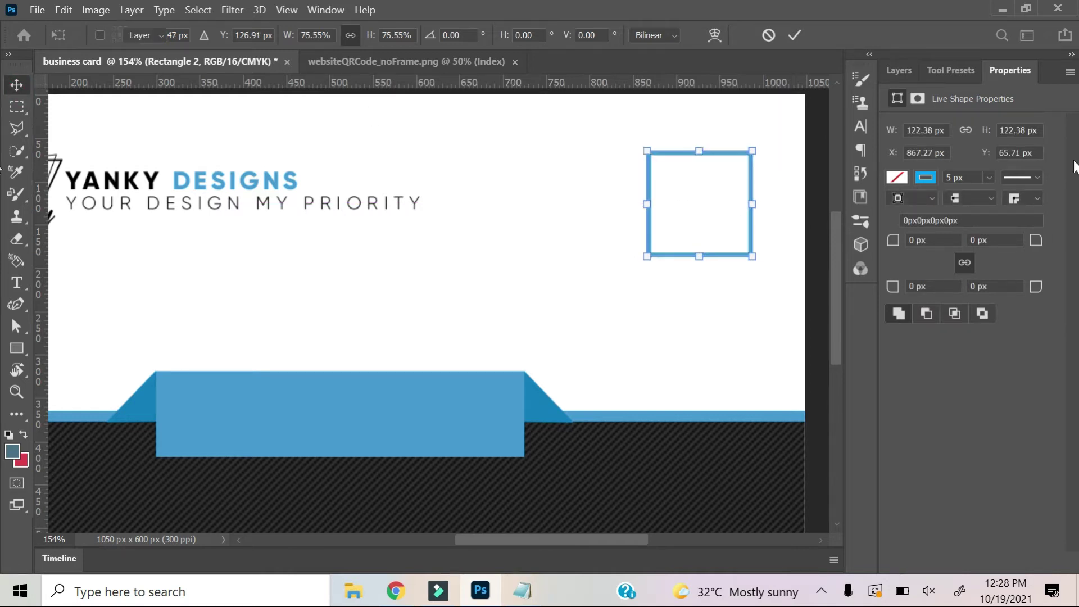
- Show the QR code layer, shrink it to about half size, and centre it in the blue frame
{"action": "left_click", "coordinate": [898, 72]}
{"action": "left_click", "coordinate": [892, 196]}
{"action": "left_click", "coordinate": [956, 195]}
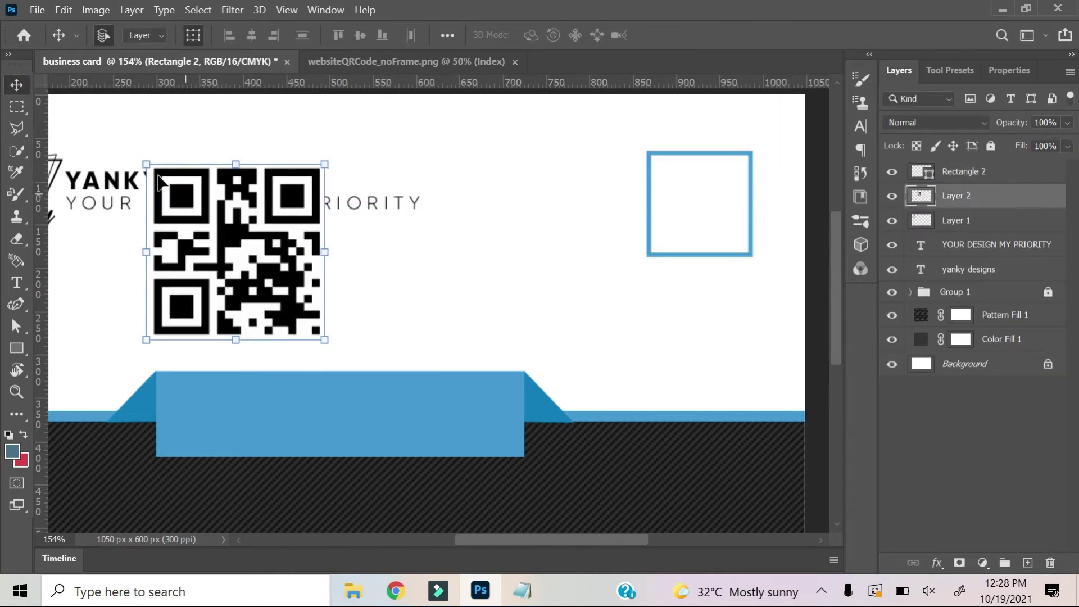
{"action": "key", "text": "ctrl+t"}
{"action": "left_click_drag", "start_coordinate": [151, 164], "coordinate": [236, 247]}
{"action": "left_click_drag", "start_coordinate": [312, 267], "coordinate": [710, 179]}
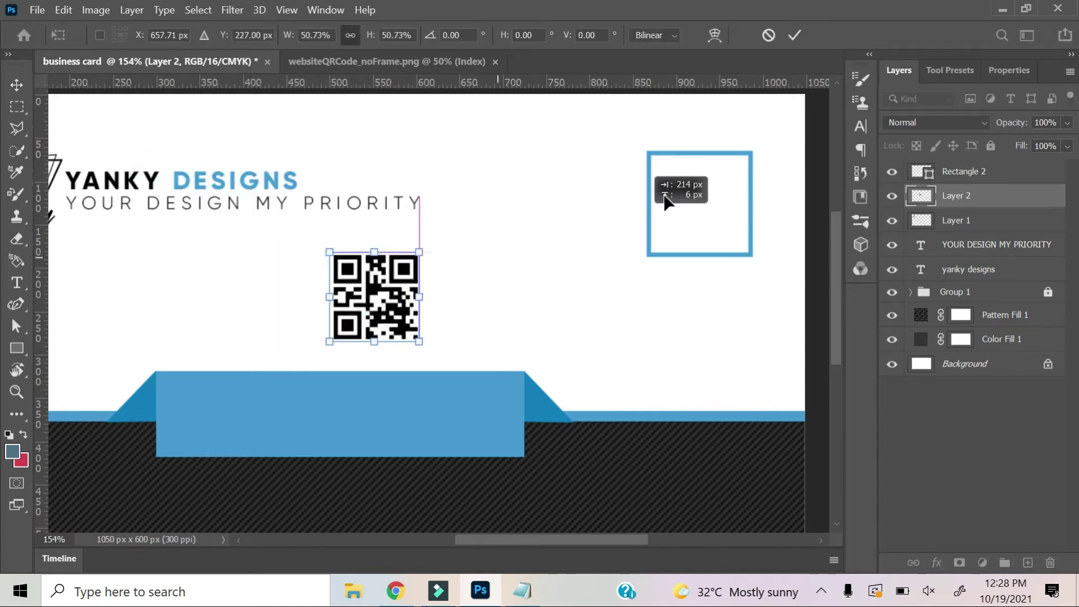
{"action": "scroll", "coordinate": [710, 179], "scroll_direction": "up", "scroll_amount": 5}
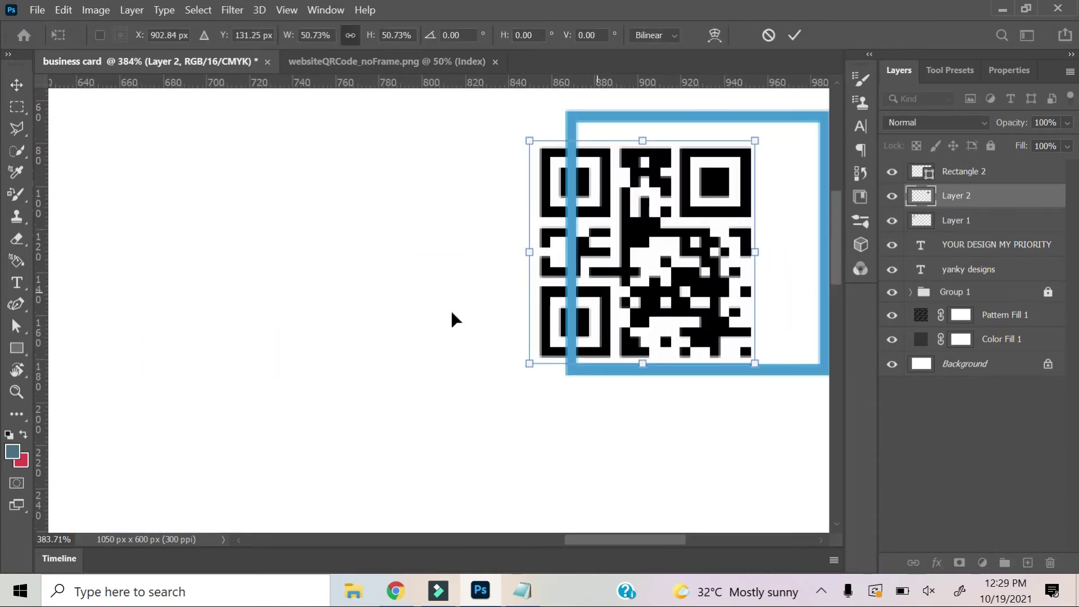
{"action": "scroll", "coordinate": [360, 225], "scroll_direction": "right", "scroll_amount": 3}
{"action": "left_click_drag", "start_coordinate": [531, 193], "coordinate": [566, 180]}
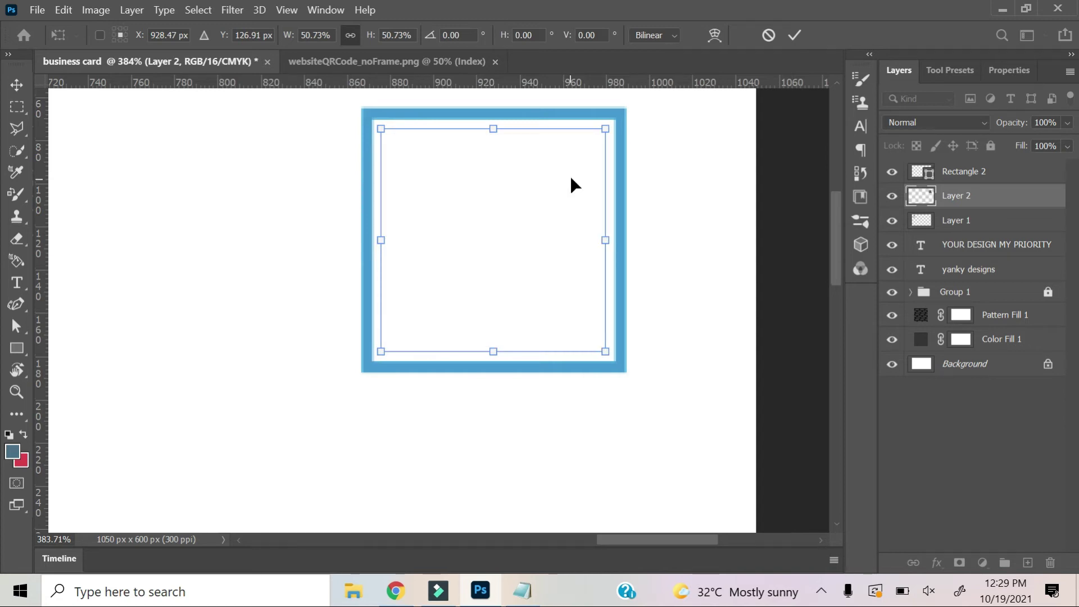
{"action": "key", "text": "Return"}
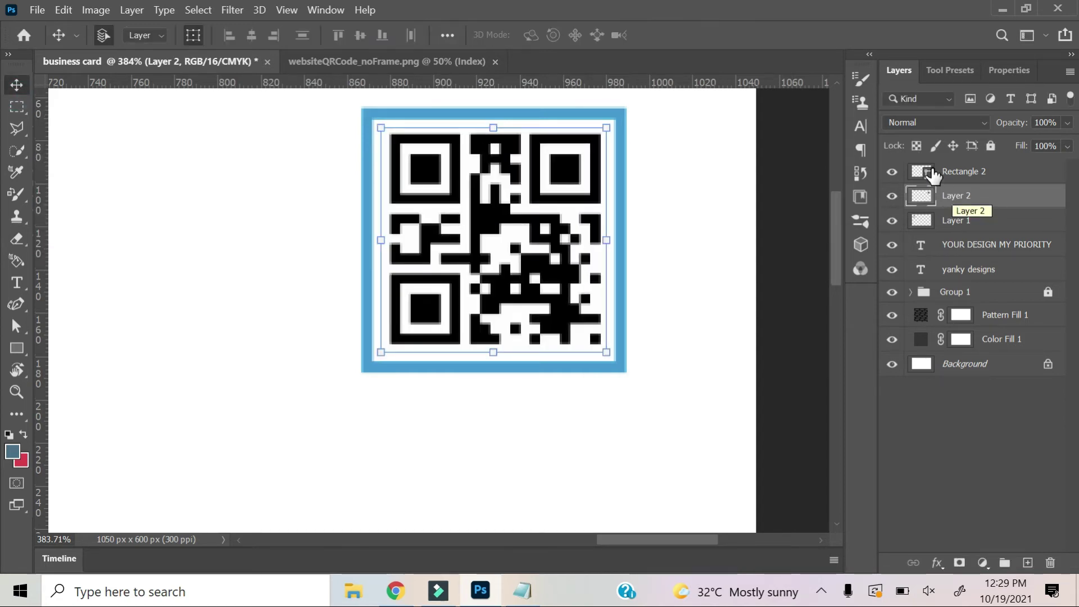
{"action": "left_click", "coordinate": [976, 171]}
- Duplicate the blue frame and give the copy a solid blue fill
{"action": "right_click", "coordinate": [976, 171]}
{"action": "left_click", "coordinate": [1030, 462]}
{"action": "key", "text": "Left"}
{"action": "key", "text": "Left"}
{"action": "key", "text": "ctrl+j"}
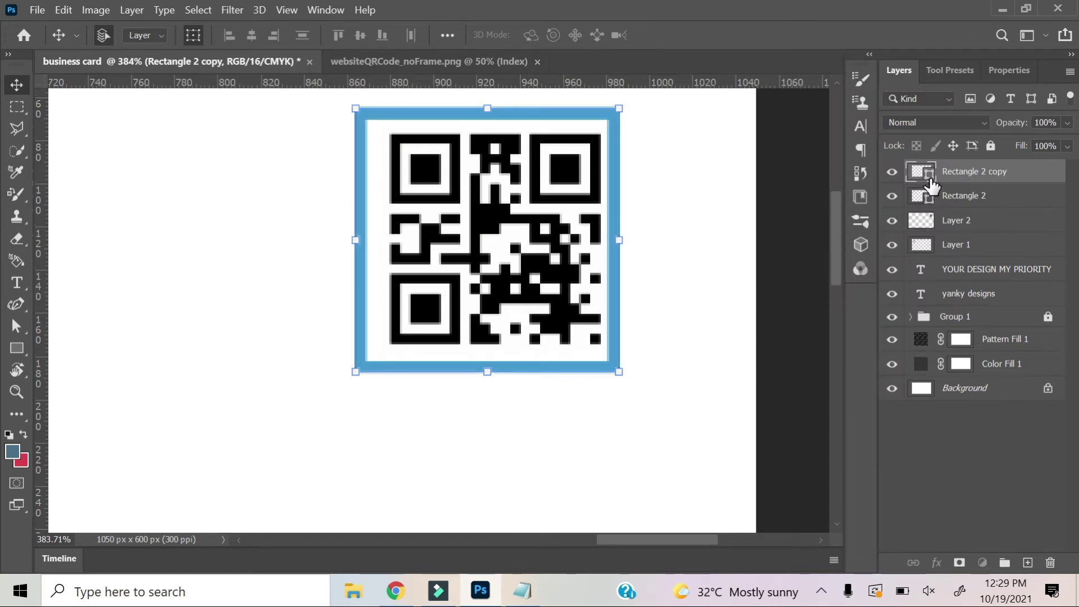
{"action": "double_click", "coordinate": [928, 176]}
{"action": "left_click", "coordinate": [978, 64]}
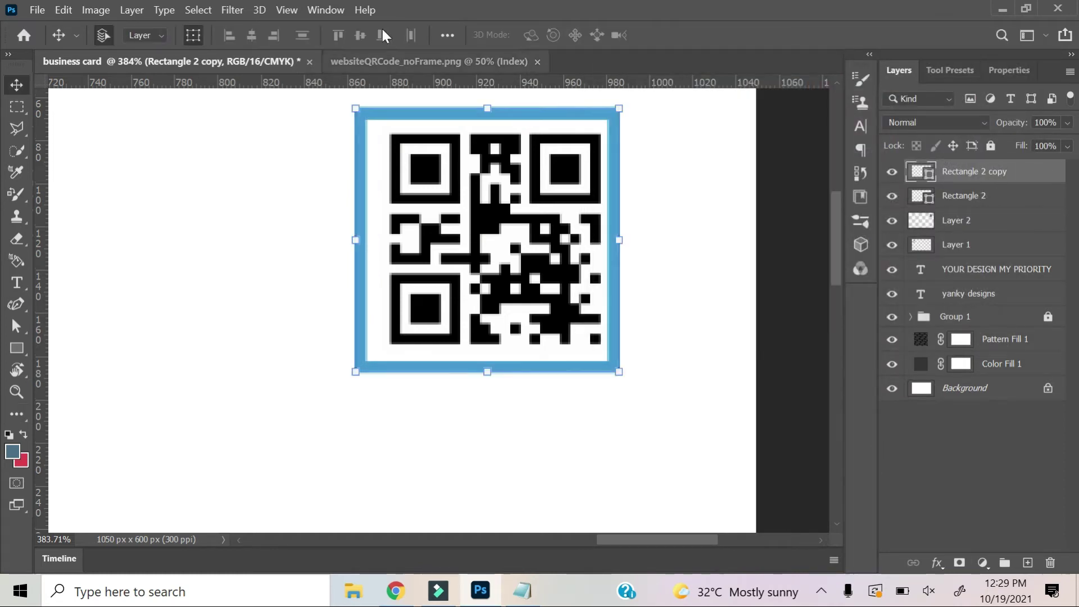
{"action": "key", "text": "u"}
{"action": "left_click", "coordinate": [189, 35]}
{"action": "left_click", "coordinate": [99, 124]}
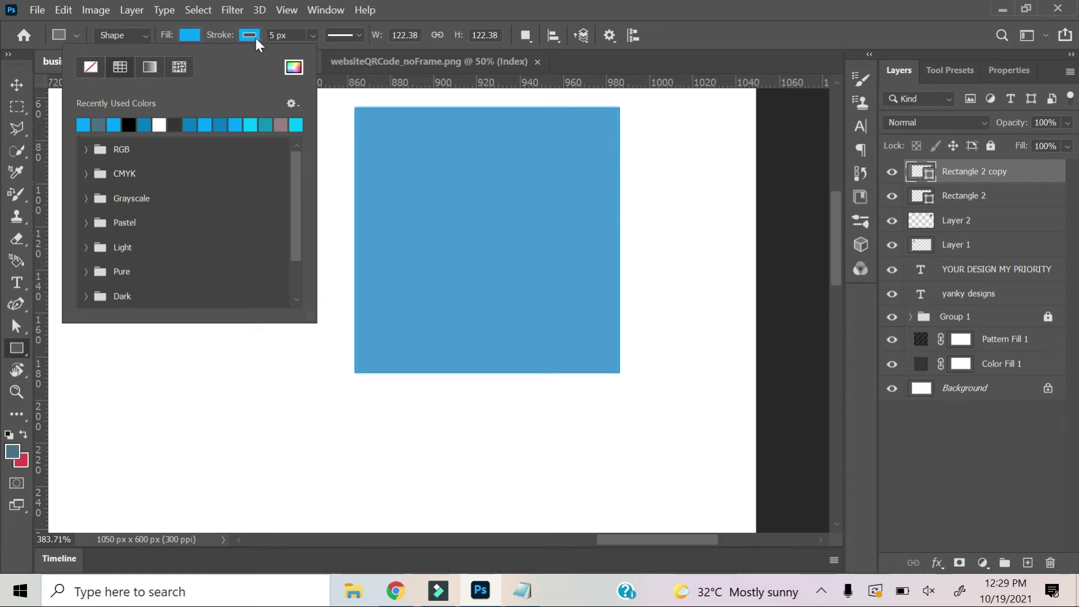
{"action": "left_click", "coordinate": [253, 36]}
{"action": "key", "text": "Escape"}
- Scale the blue copy down into a small square fitting one QR corner eye
{"action": "key", "text": "v"}
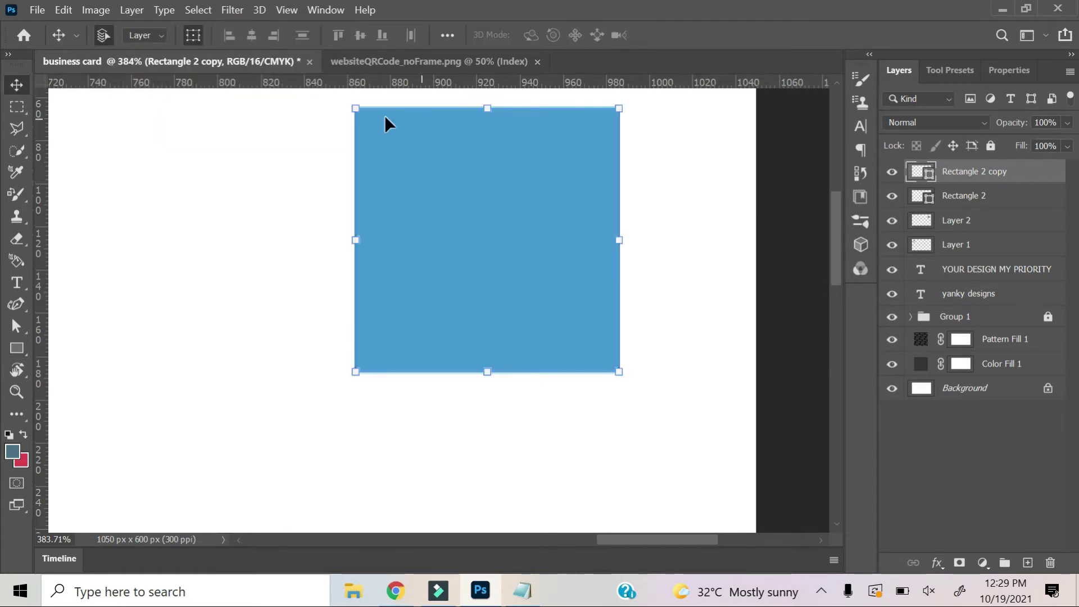
{"action": "left_click_drag", "start_coordinate": [356, 108], "coordinate": [564, 307]}
{"action": "mouse_move", "coordinate": [578, 360]}
{"action": "left_mouse_down"}
{"action": "mouse_move", "coordinate": [565, 172]}
{"action": "mouse_move", "coordinate": [544, 313]}
{"action": "mouse_move", "coordinate": [560, 300]}
{"action": "left_mouse_up"}
{"action": "scroll", "coordinate": [562, 181], "scroll_direction": "up", "scroll_amount": 5}
{"action": "mouse_move", "coordinate": [604, 273]}
{"action": "left_mouse_down"}
{"action": "mouse_move", "coordinate": [554, 291]}
{"action": "mouse_move", "coordinate": [568, 288]}
{"action": "left_mouse_up"}
{"action": "key", "text": "Right"}
{"action": "key", "text": "Right"}
{"action": "key", "text": "Right"}
{"action": "key", "text": "Right"}
{"action": "key", "text": "Right"}
{"action": "key", "text": "Right"}
{"action": "key", "text": "Return"}
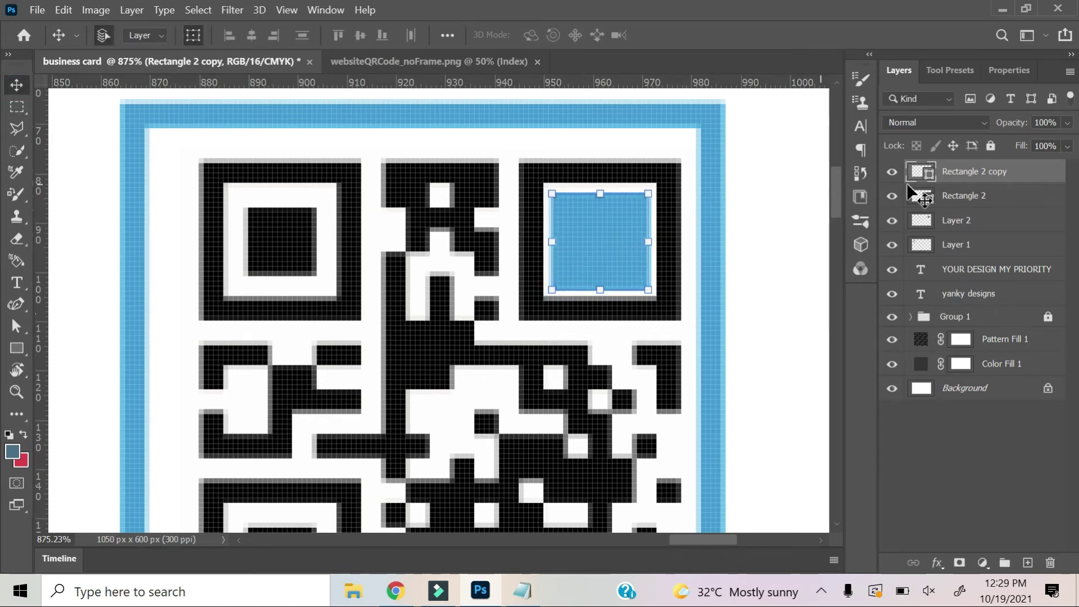
- Duplicate the small blue square into the top-left and bottom-left QR eyes
{"action": "left_click", "coordinate": [971, 171]}
{"action": "key", "text": "ctrl+j"}
{"action": "key", "text": "ctrl+j"}
{"action": "left_click_drag", "start_coordinate": [617, 210], "coordinate": [288, 251]}
{"action": "scroll", "coordinate": [450, 242], "scroll_direction": "down", "scroll_amount": 3}
{"action": "mouse_move", "coordinate": [366, 392]}
{"action": "left_mouse_down"}
{"action": "mouse_move", "coordinate": [287, 453]}
{"action": "mouse_move", "coordinate": [267, 444]}
{"action": "left_mouse_up"}
{"action": "left_click_drag", "start_coordinate": [236, 390], "coordinate": [255, 409]}
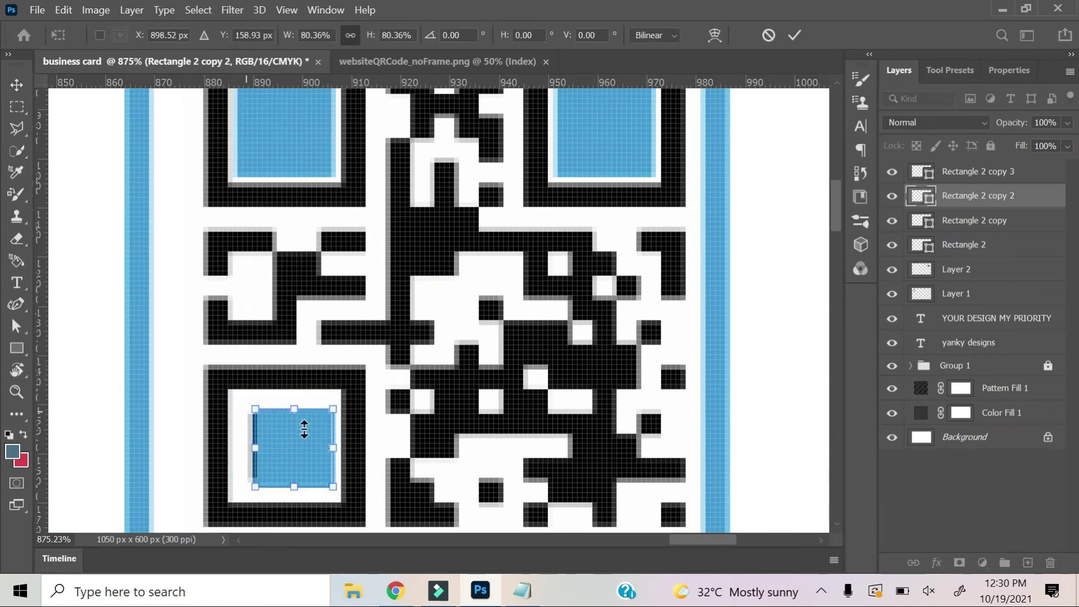
{"action": "left_click_drag", "start_coordinate": [329, 450], "coordinate": [328, 452]}
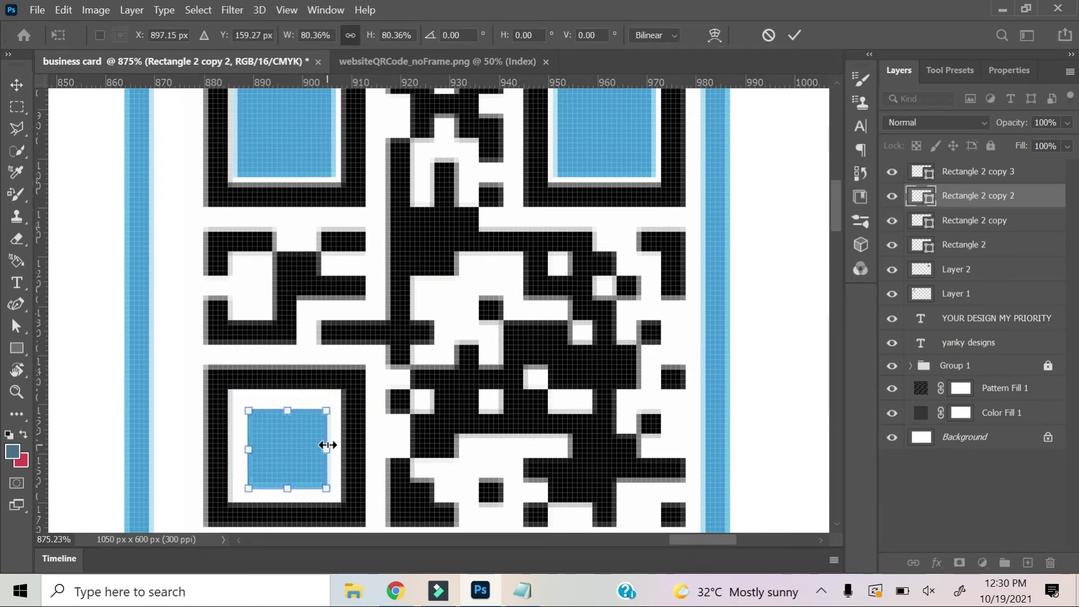
{"action": "left_click", "coordinate": [991, 171]}
- Lock the blue square, frame and QR code layers together
{"action": "left_click", "coordinate": [989, 196], "text": "shift"}
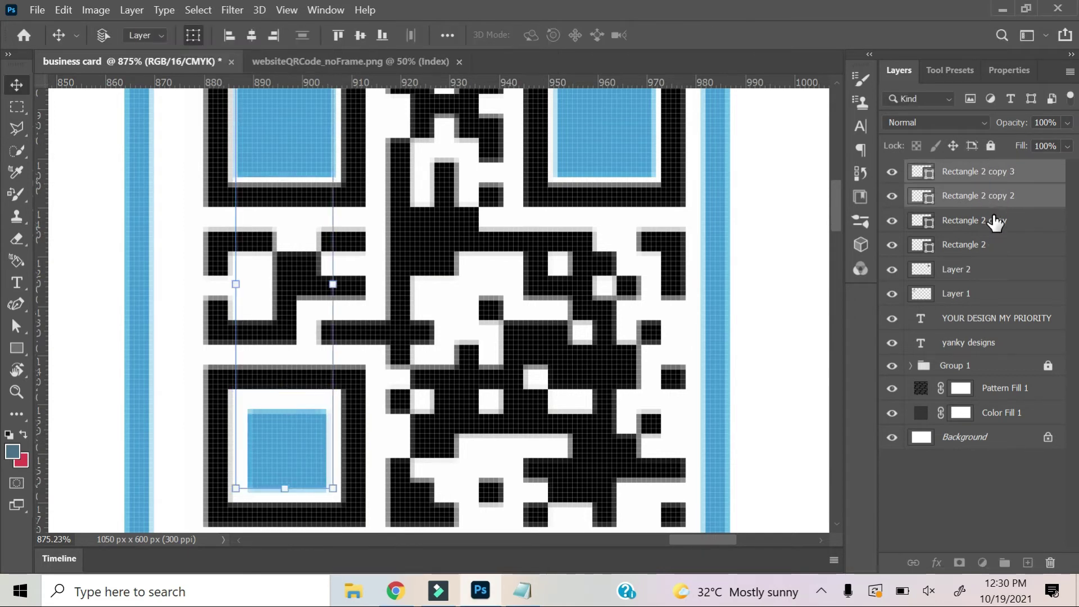
{"action": "left_click", "coordinate": [989, 221], "text": "shift"}
{"action": "left_click", "coordinate": [900, 247], "text": "shift"}
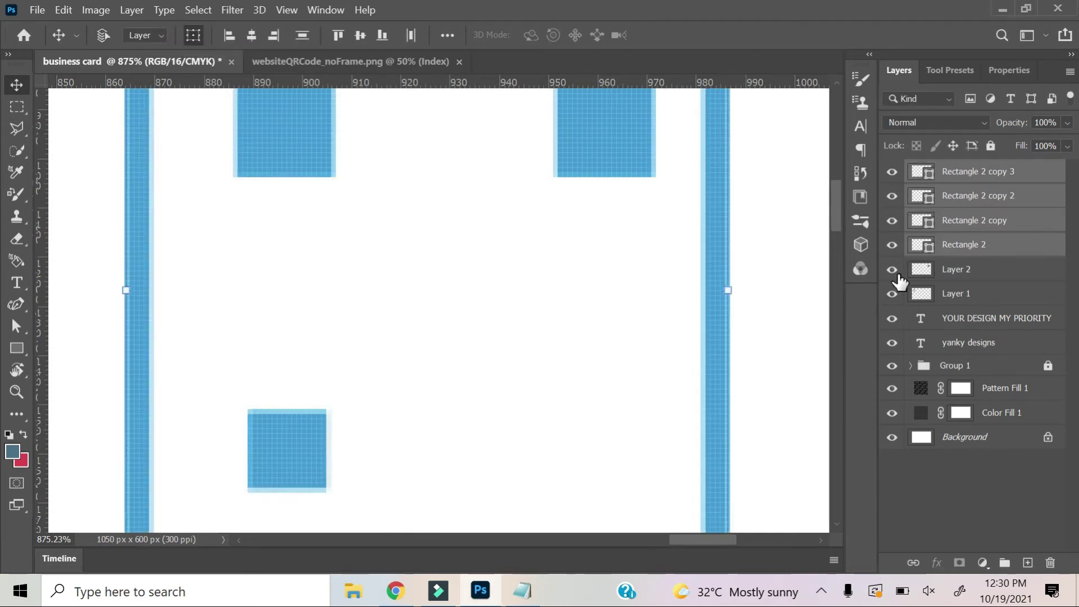
{"action": "left_click", "coordinate": [967, 277], "text": "shift"}
{"action": "key", "text": "ctrl+0"}
{"action": "left_click", "coordinate": [990, 146]}
- Group the QR code, frame and blue square layers and lock the group
{"action": "left_click", "coordinate": [922, 499]}
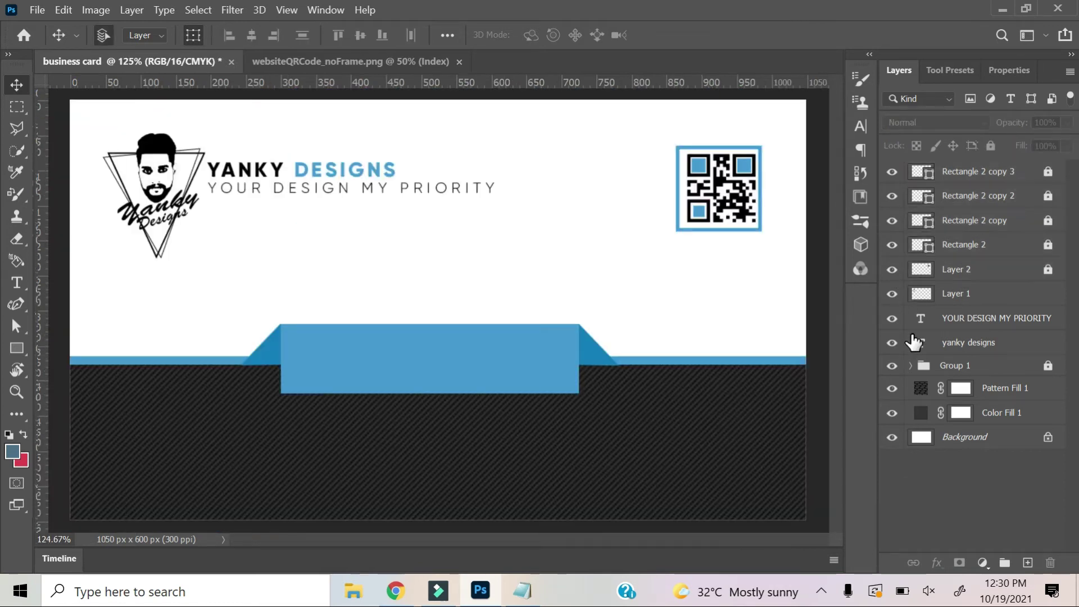
{"action": "left_click", "coordinate": [971, 270]}
{"action": "left_click", "coordinate": [976, 196], "text": "shift"}
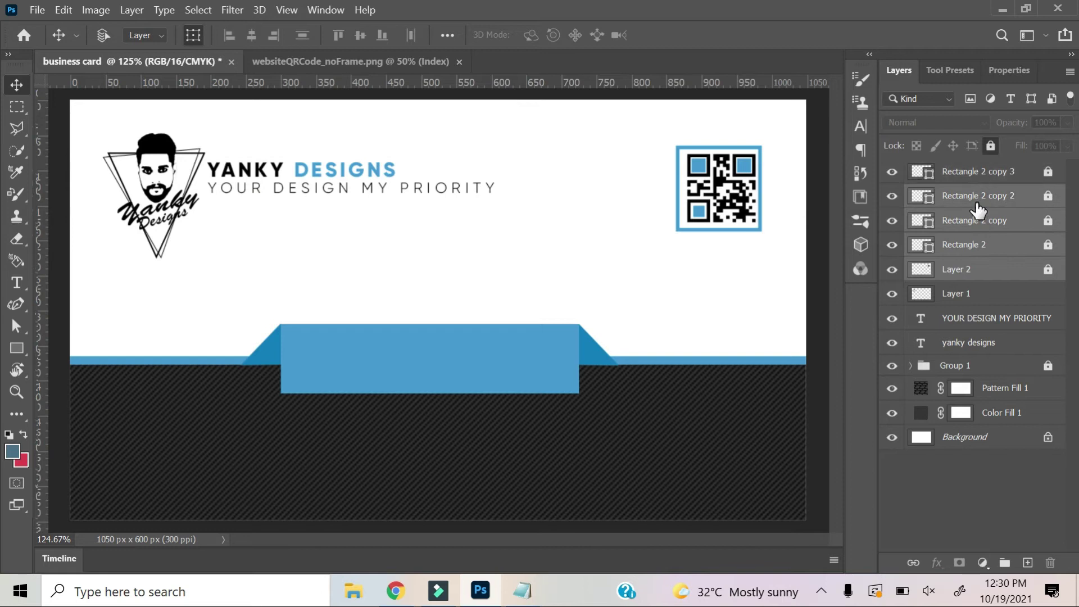
{"action": "left_click", "coordinate": [1006, 565]}
{"action": "left_click", "coordinate": [929, 179]}
{"action": "left_click", "coordinate": [899, 173]}
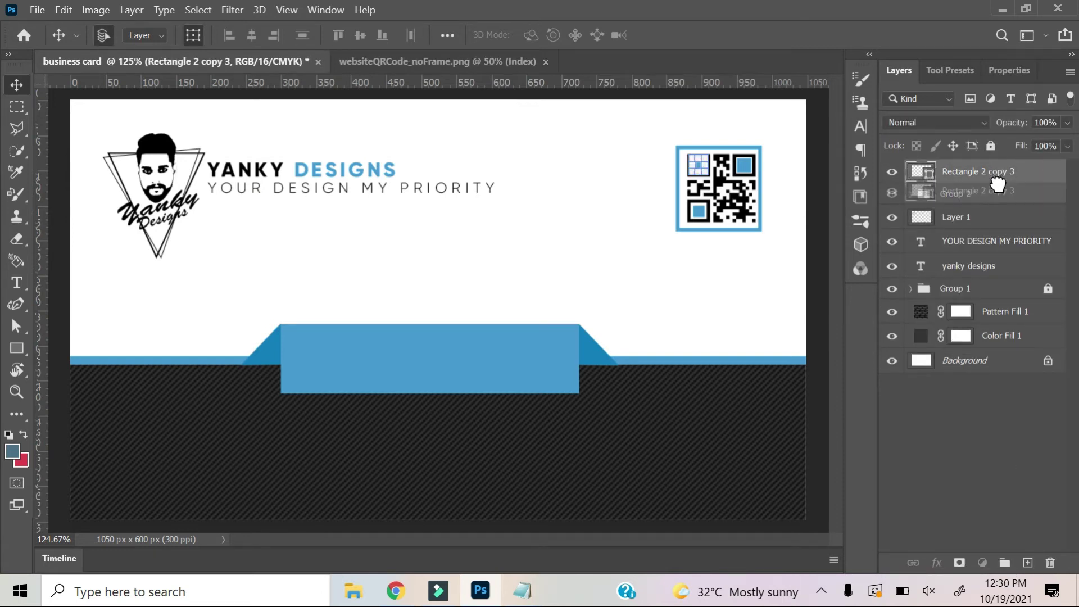
{"action": "left_click_drag", "start_coordinate": [1062, 174], "coordinate": [966, 200]}
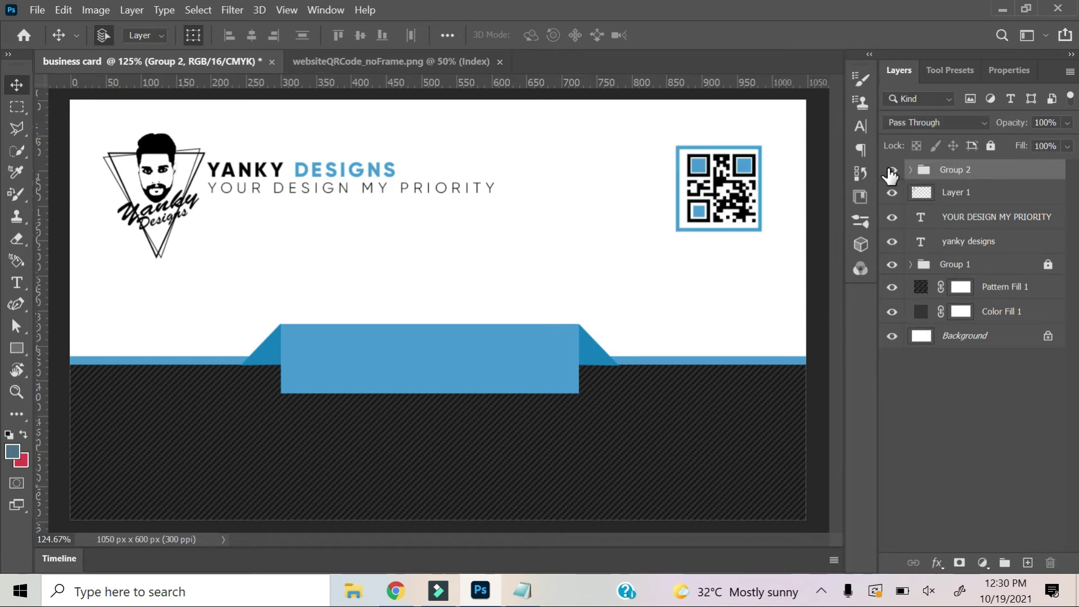
{"action": "left_click", "coordinate": [991, 146]}
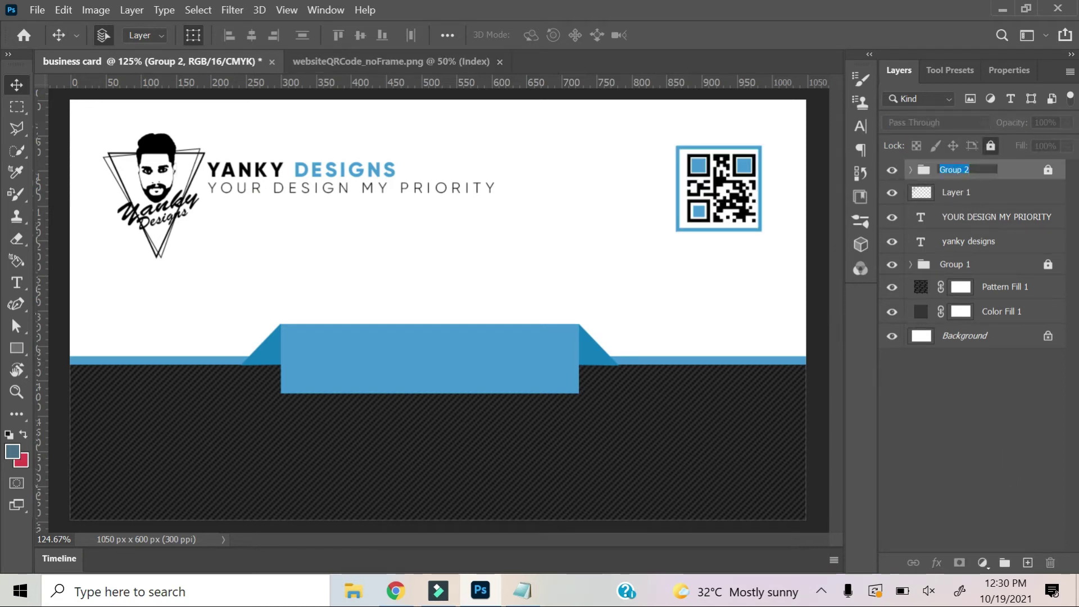
{"action": "type", "text": "code"}
- Unlock Group 1, rename it 'shapes' and relock it, then duplicate the yanky designs layer
{"action": "double_click", "coordinate": [1001, 266]}
{"action": "left_click", "coordinate": [563, 245]}
{"action": "left_click", "coordinate": [992, 146]}
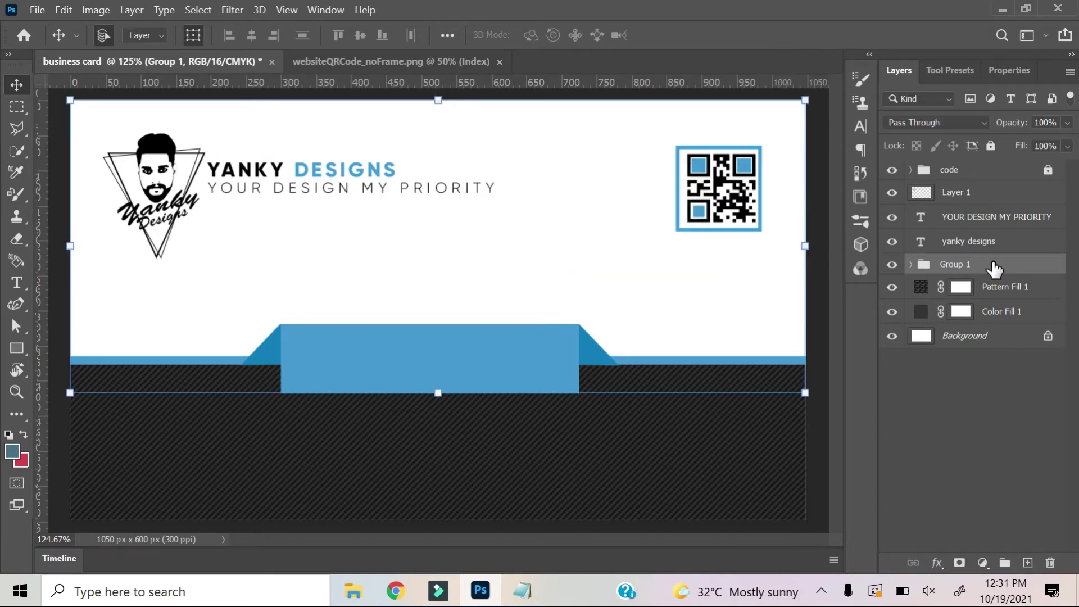
{"action": "double_click", "coordinate": [960, 271]}
{"action": "key", "text": "Escape"}
{"action": "double_click", "coordinate": [953, 264]}
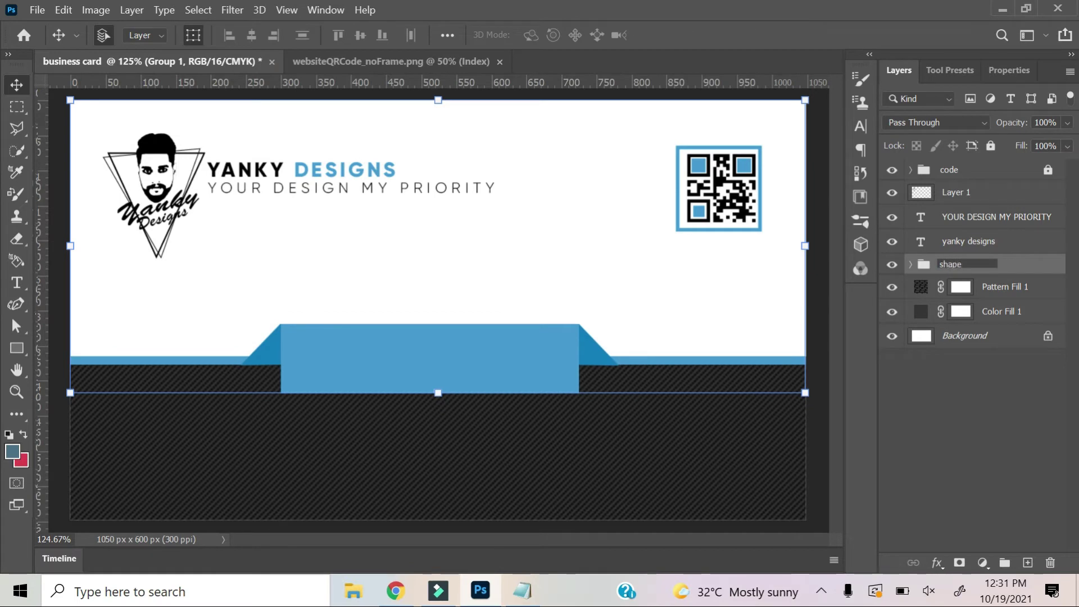
{"action": "type", "text": "s"}
{"action": "key", "text": "Return"}
{"action": "left_click", "coordinate": [1002, 269]}
{"action": "left_click", "coordinate": [990, 145]}
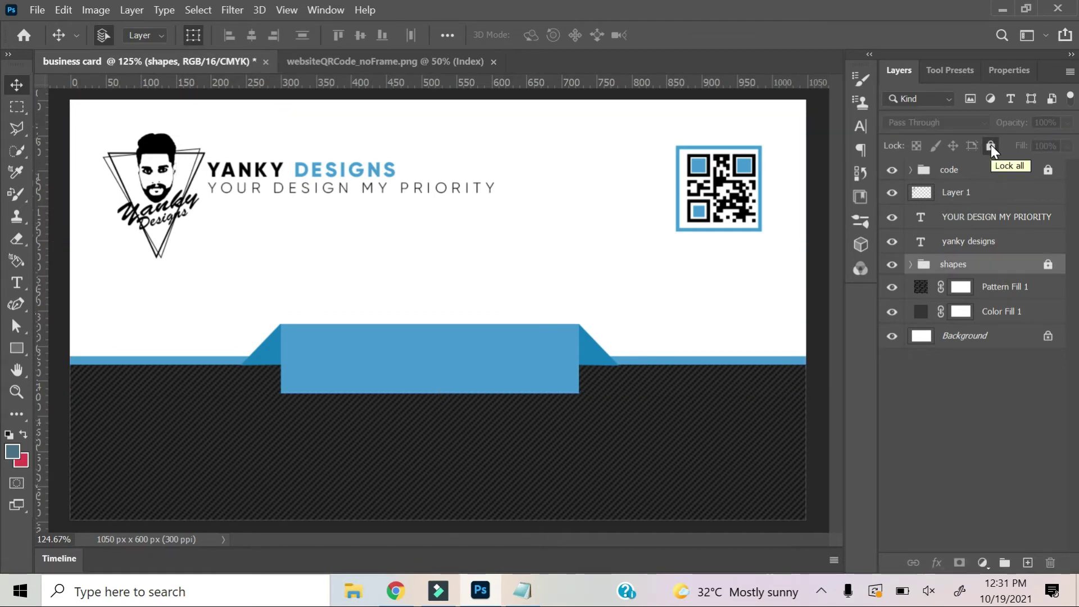
{"action": "left_click", "coordinate": [982, 248]}
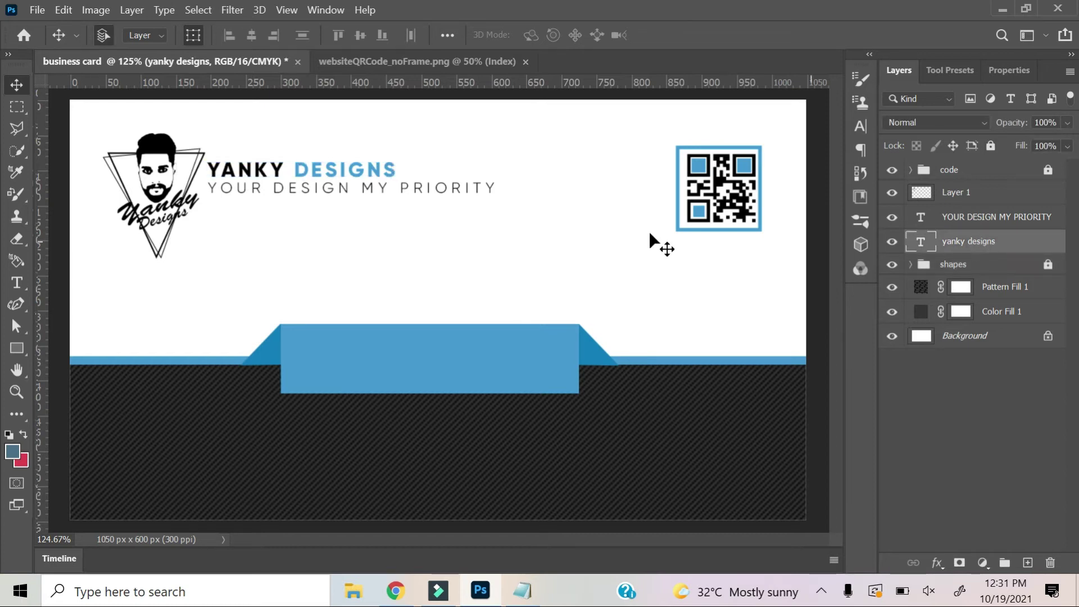
{"action": "key", "text": "ctrl+j"}
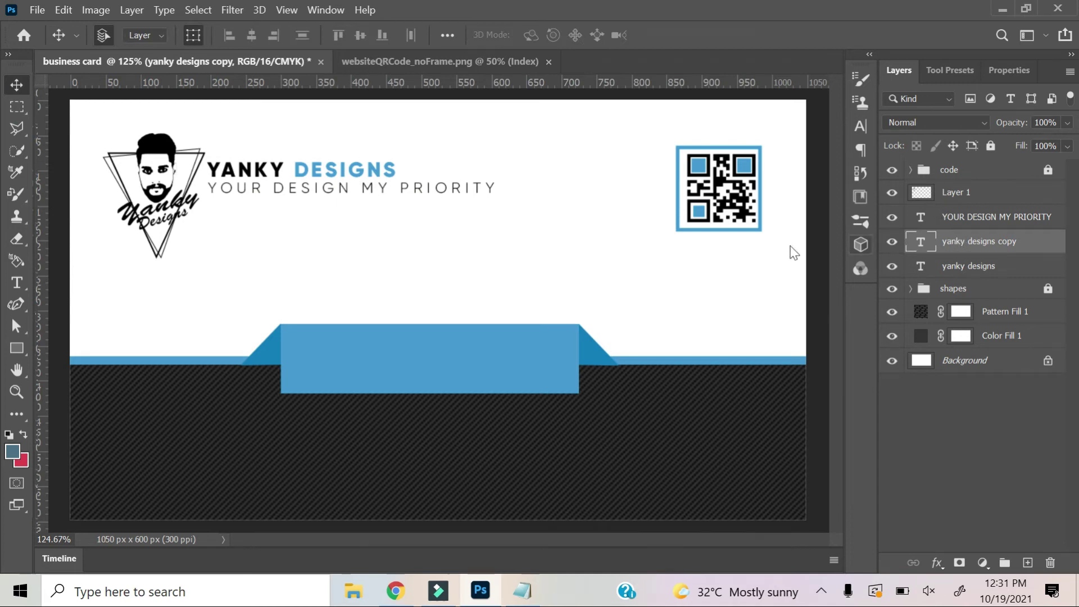
- Type the person's name on the blue banner and colour it white
{"action": "key", "text": "t"}
{"action": "left_click", "coordinate": [348, 339]}
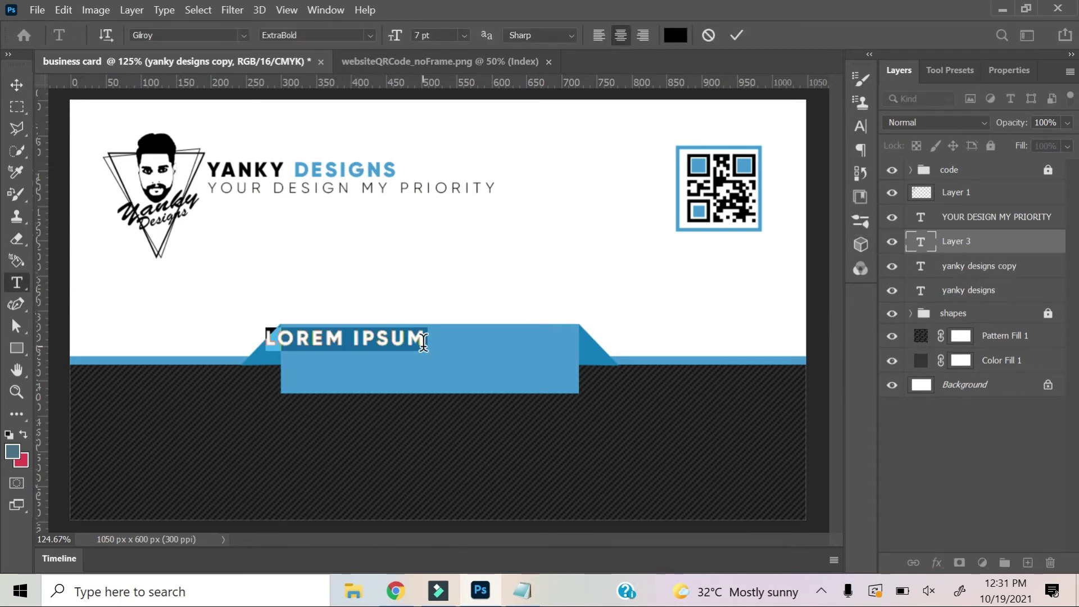
{"action": "type", "text": "MUAH"}
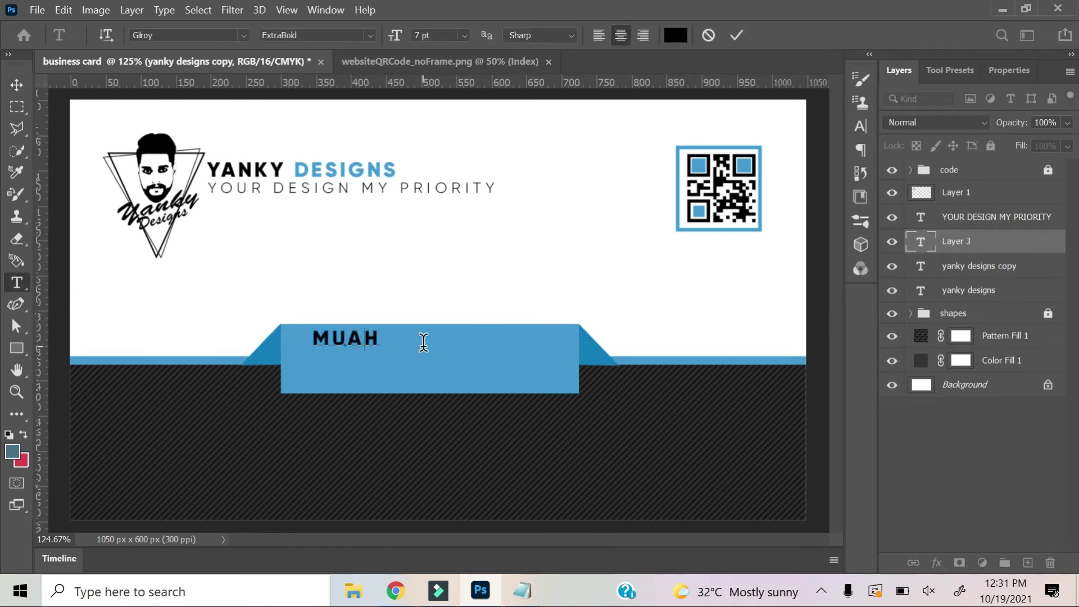
{"action": "type", "text": "D ASIF"}
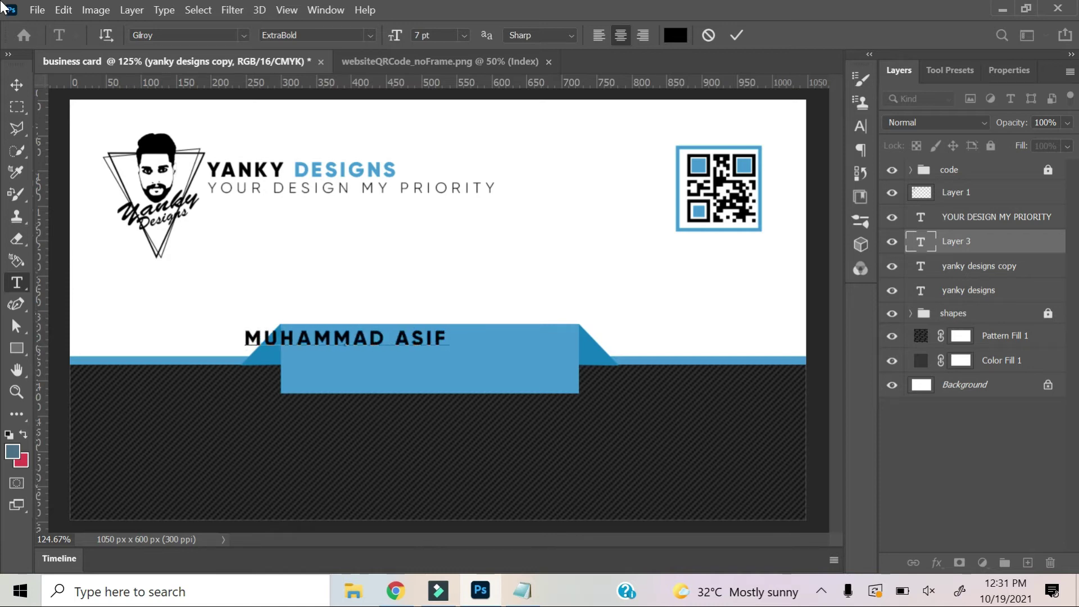
{"action": "left_click", "coordinate": [16, 90]}
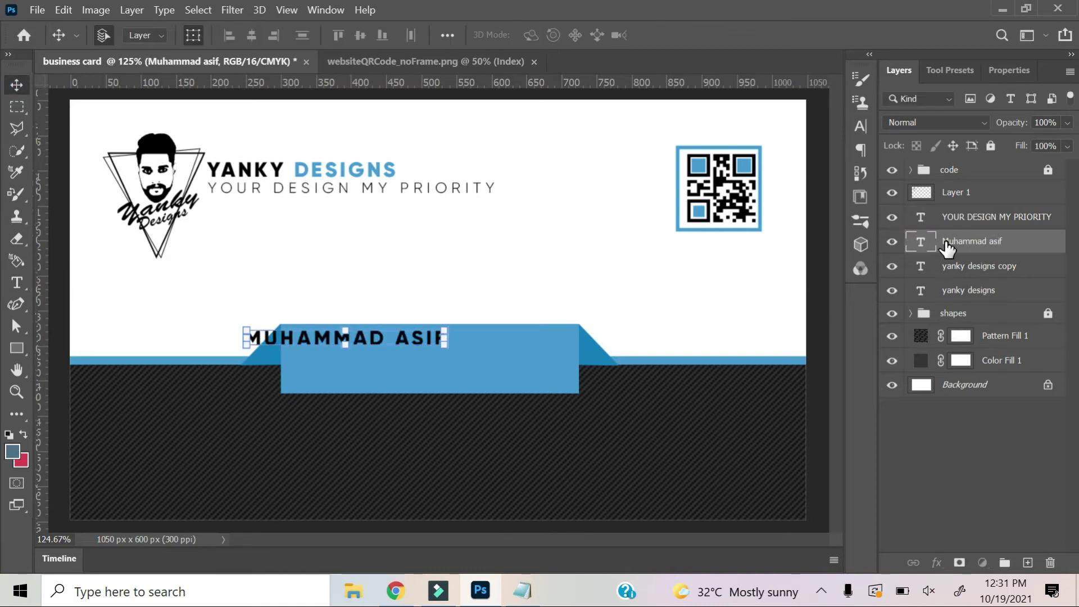
{"action": "left_click", "coordinate": [863, 125]}
{"action": "left_click", "coordinate": [821, 180]}
{"action": "left_click", "coordinate": [596, 72]}
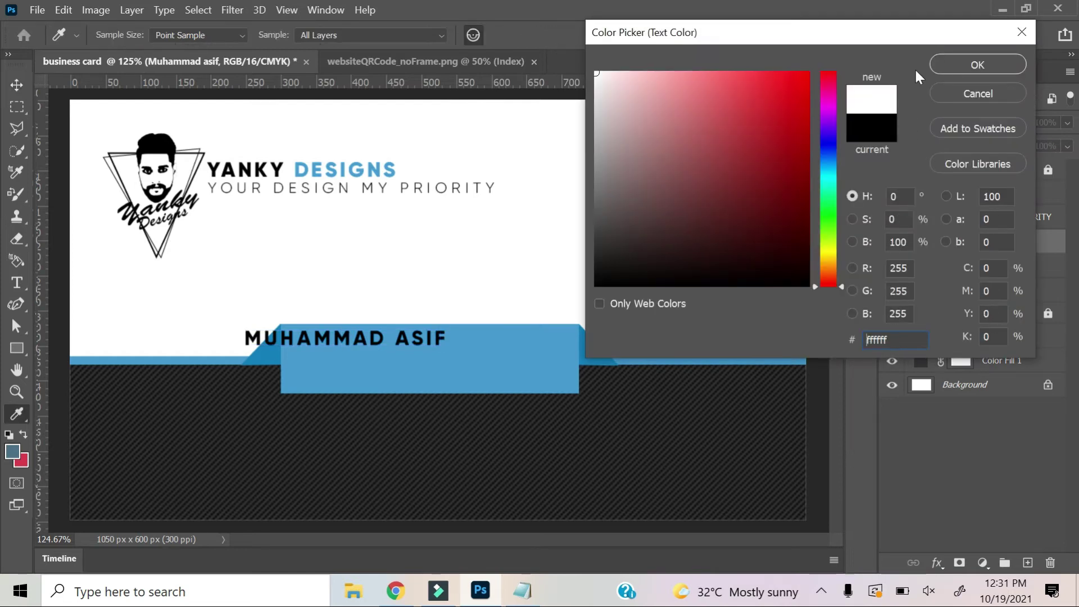
{"action": "left_click", "coordinate": [1012, 65]}
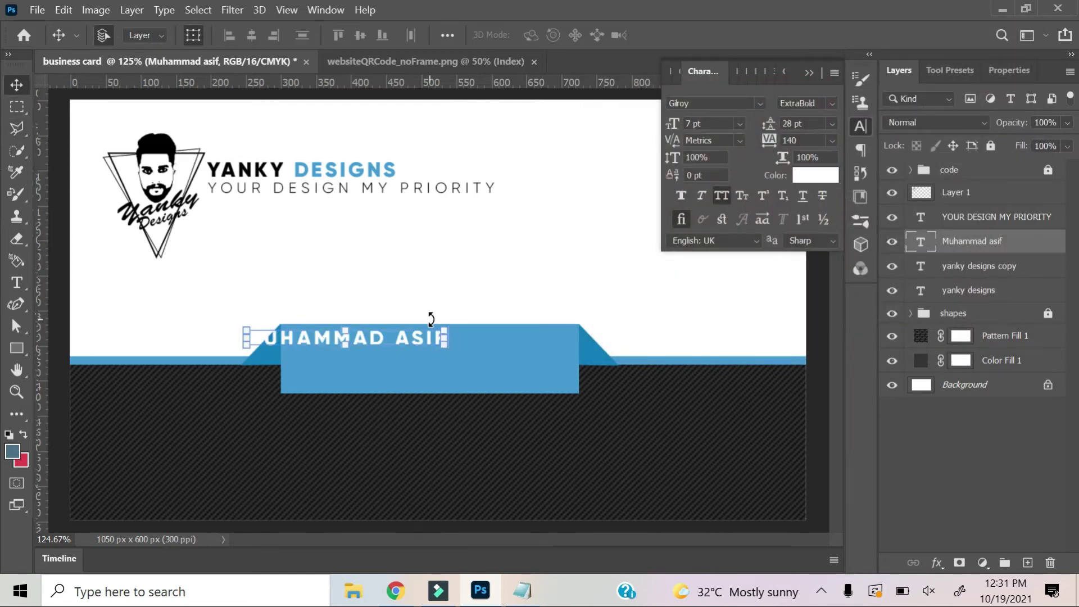
- Set the name to 10 pt and centre it on the blue banner
{"action": "scroll", "coordinate": [428, 337], "scroll_direction": "up", "scroll_amount": 3}
{"action": "scroll", "coordinate": [416, 352], "scroll_direction": "up", "scroll_amount": 1}
{"action": "left_click_drag", "start_coordinate": [410, 355], "coordinate": [541, 363]}
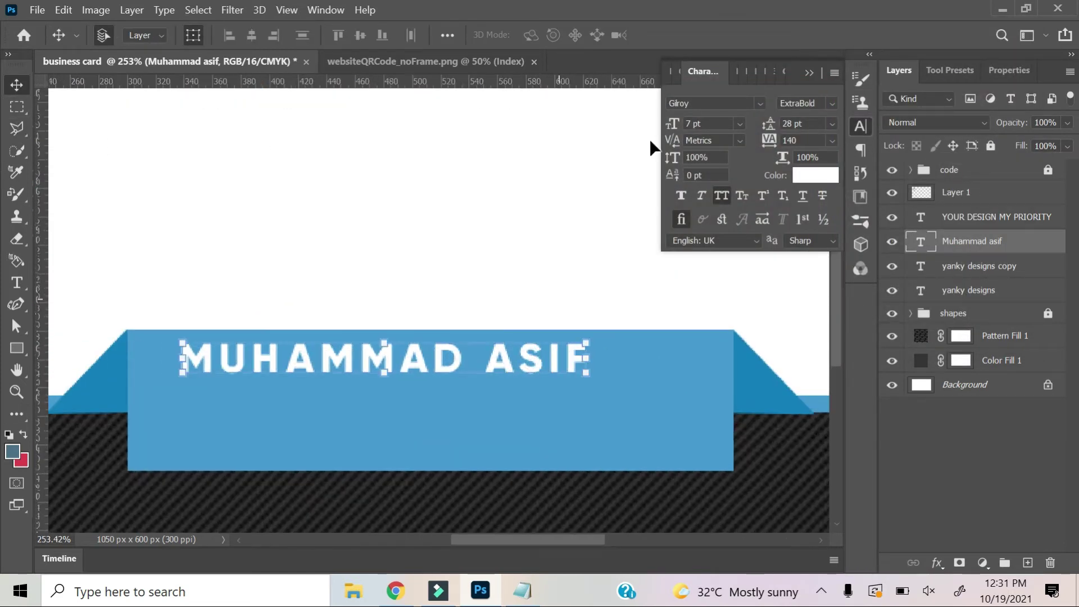
{"action": "left_click_drag", "start_coordinate": [678, 126], "coordinate": [676, 126]}
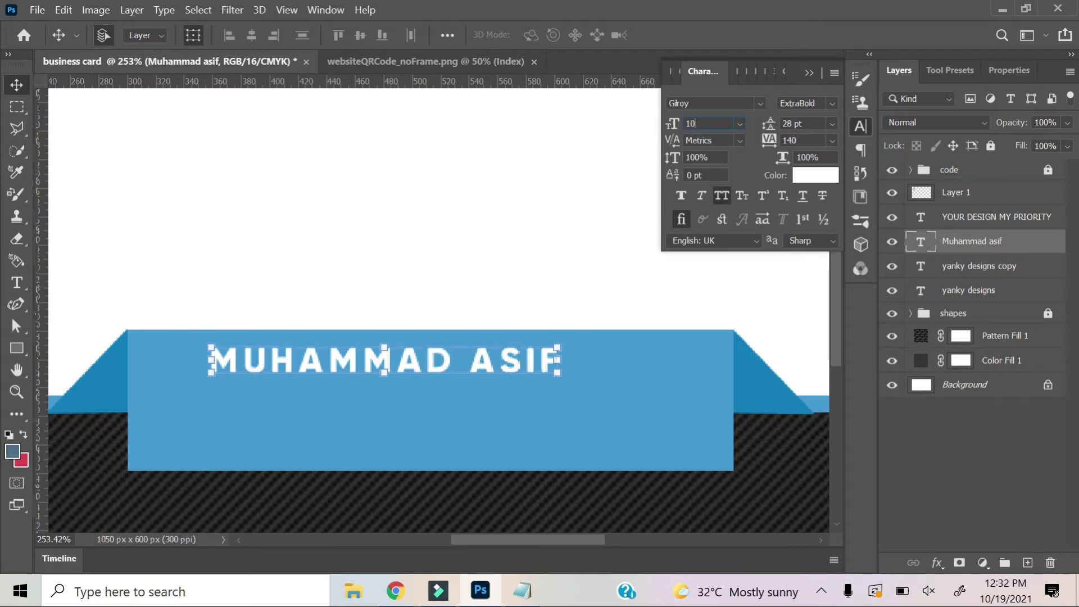
{"action": "key", "text": "Return"}
{"action": "left_click_drag", "start_coordinate": [604, 349], "coordinate": [667, 376]}
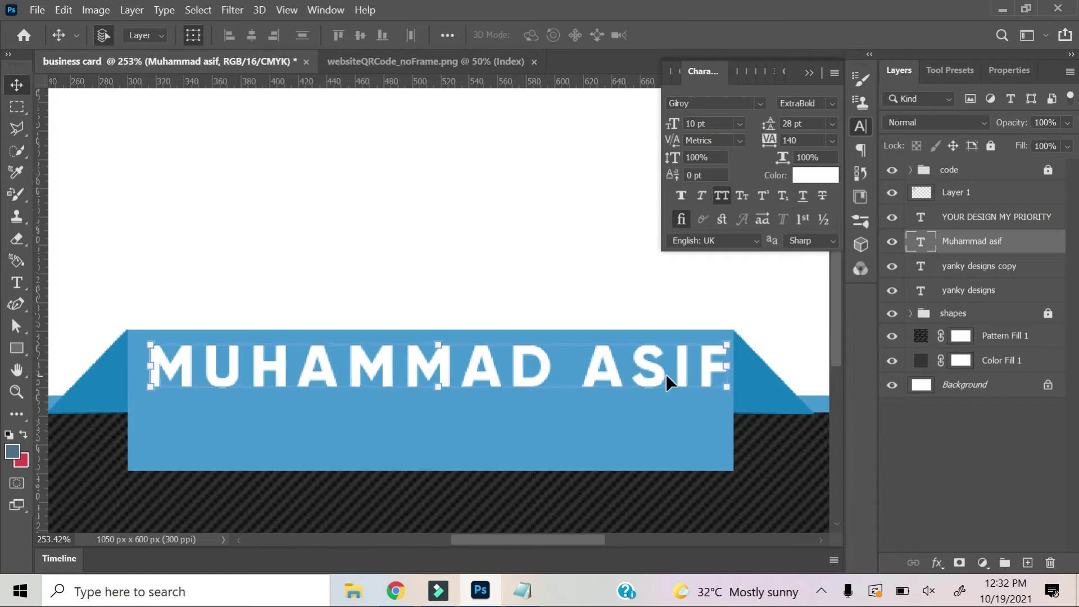
- Set the name's letter tracking to 60 and preview it on the banner
{"action": "scroll", "coordinate": [647, 298], "scroll_direction": "down", "scroll_amount": 3}
{"action": "scroll", "coordinate": [647, 309], "scroll_direction": "down", "scroll_amount": 2}
{"action": "left_click", "coordinate": [616, 348]}
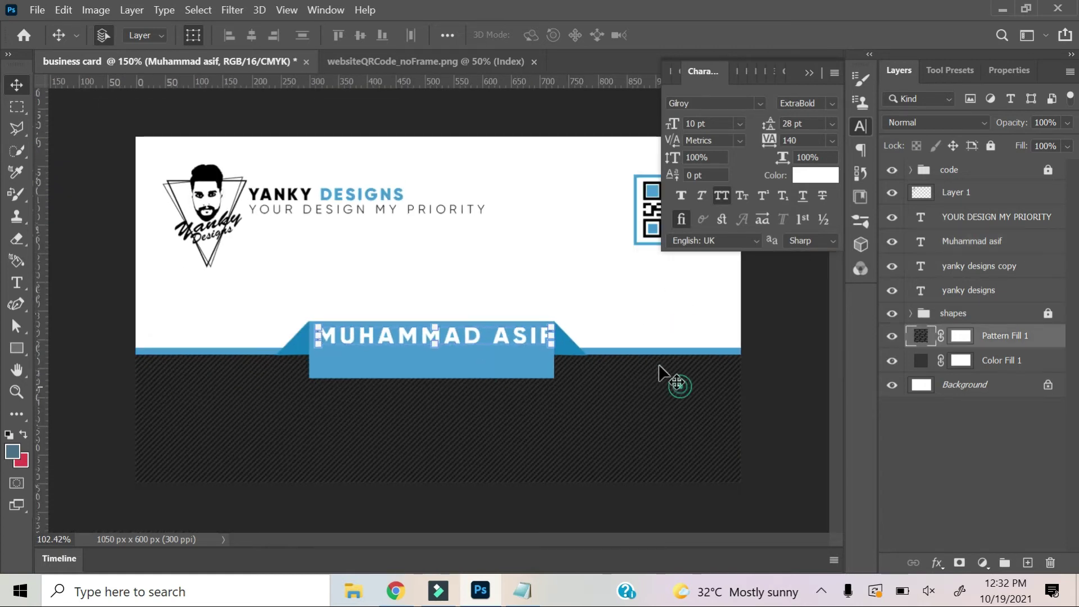
{"action": "left_click", "coordinate": [519, 335]}
{"action": "left_click_drag", "start_coordinate": [769, 151], "coordinate": [763, 145]}
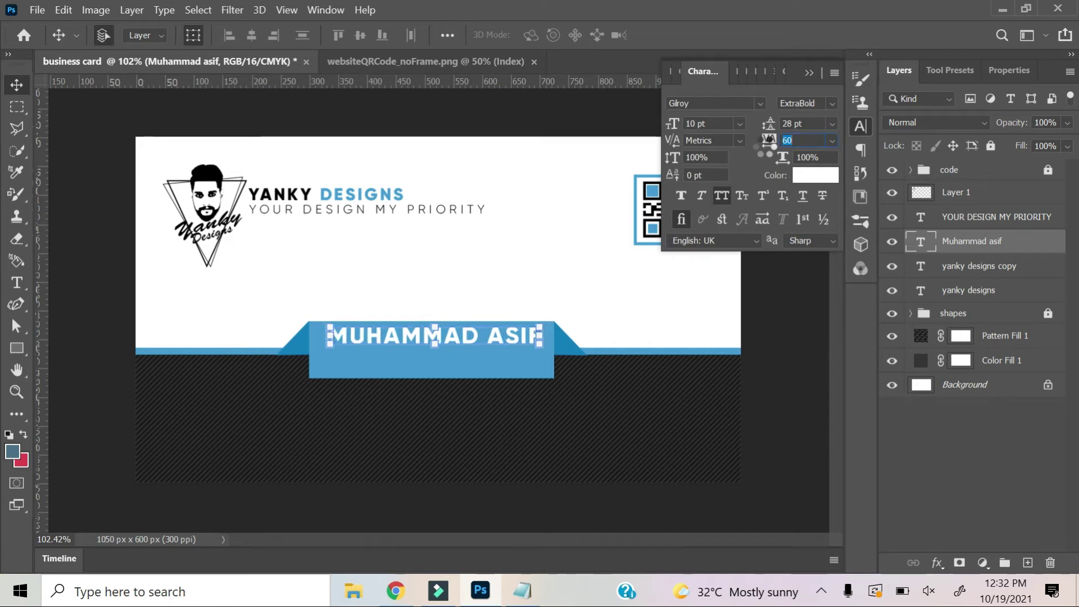
{"action": "left_click", "coordinate": [13, 109]}
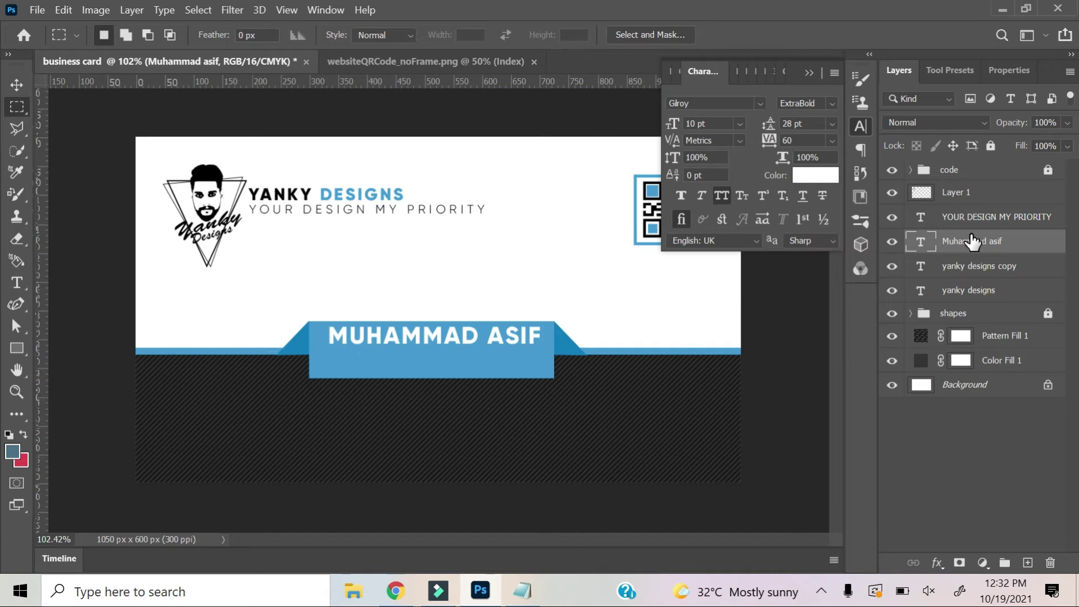
{"action": "left_click_drag", "start_coordinate": [977, 280], "coordinate": [972, 241]}
- Replace the copied name layer's text with GRAPHIC DESIGNER from the card notes
{"action": "key", "text": "v"}
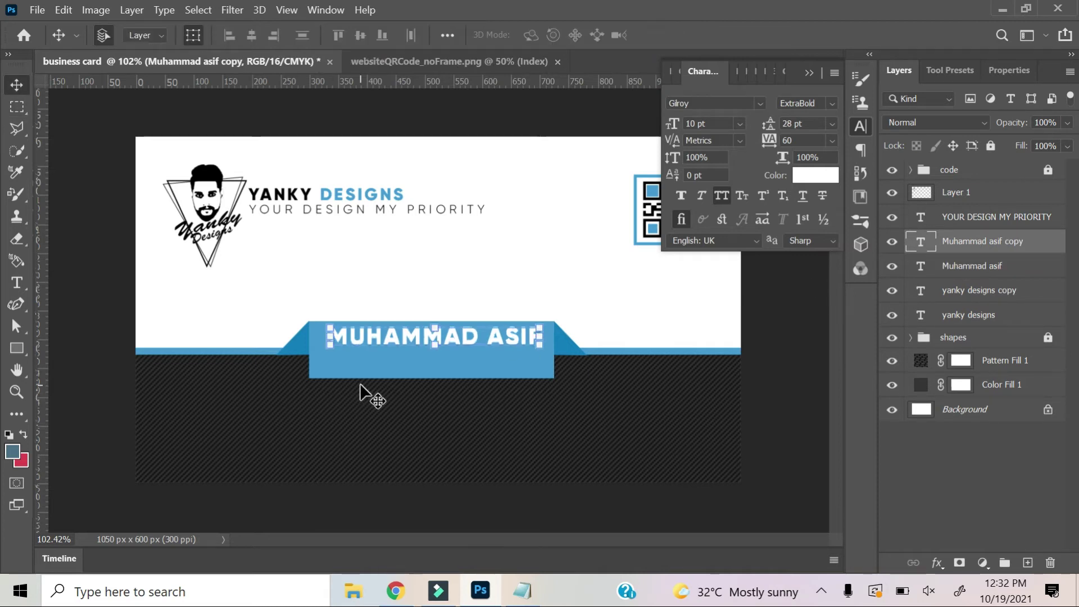
{"action": "key", "text": "shift+Down"}
{"action": "key", "text": "shift+Down"}
{"action": "left_click", "coordinate": [522, 592]}
{"action": "left_click_drag", "start_coordinate": [196, 141], "coordinate": [72, 142]}
{"action": "left_click", "coordinate": [692, 32]}
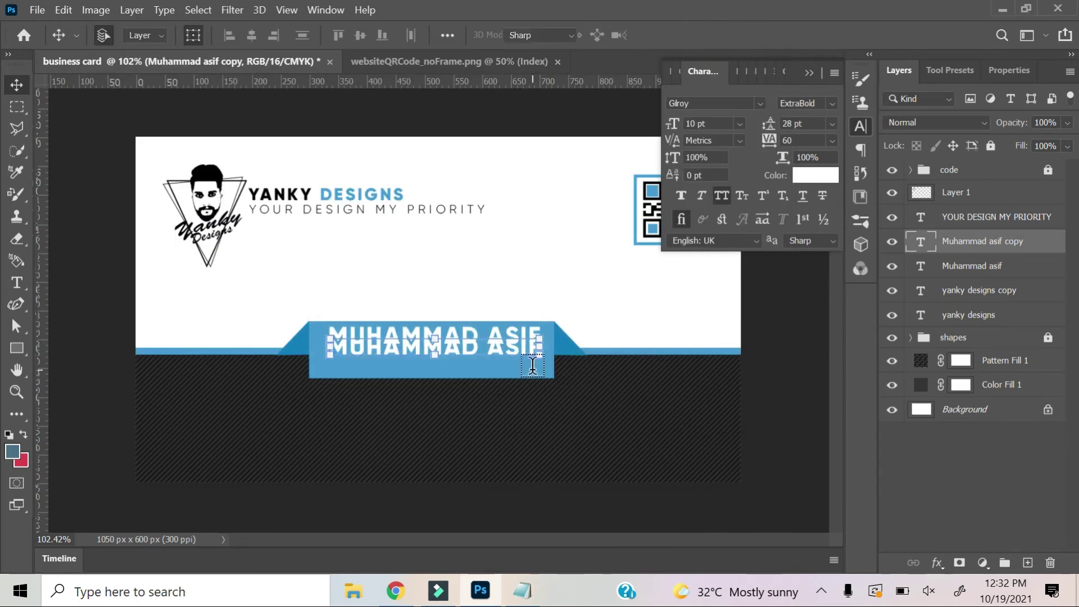
{"action": "key", "text": "t"}
{"action": "left_click", "coordinate": [504, 347]}
{"action": "key", "text": "ctrl+a"}
{"action": "type", "text": "GRAPHIC DESIGNER"}
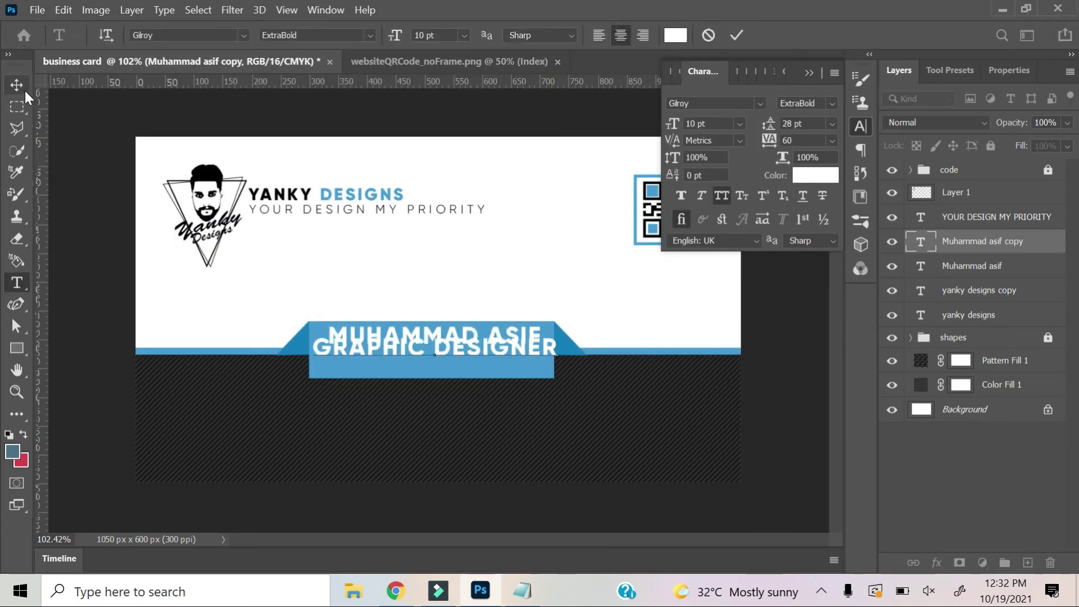
{"action": "key", "text": "ctrl+Return"}
- Place GRAPHIC DESIGNER centred below the name in Light weight at 7 pt
{"action": "left_click_drag", "start_coordinate": [487, 362], "coordinate": [487, 366]}
{"action": "left_click", "coordinate": [707, 123]}
{"action": "type", "text": "07"}
{"action": "key", "text": "Return"}
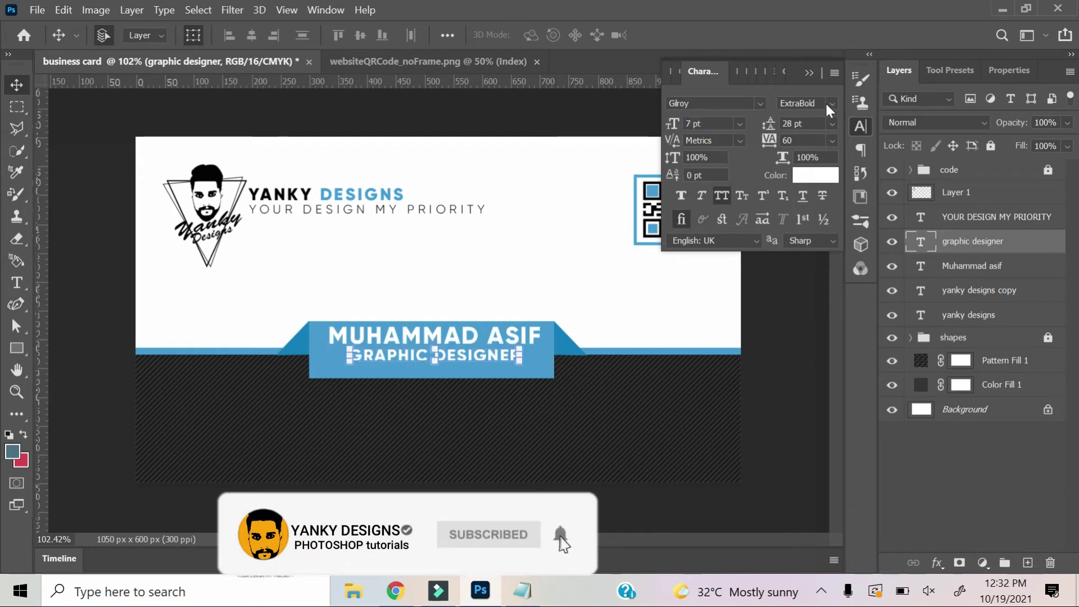
{"action": "left_click", "coordinate": [832, 103]}
{"action": "left_click", "coordinate": [815, 114]}
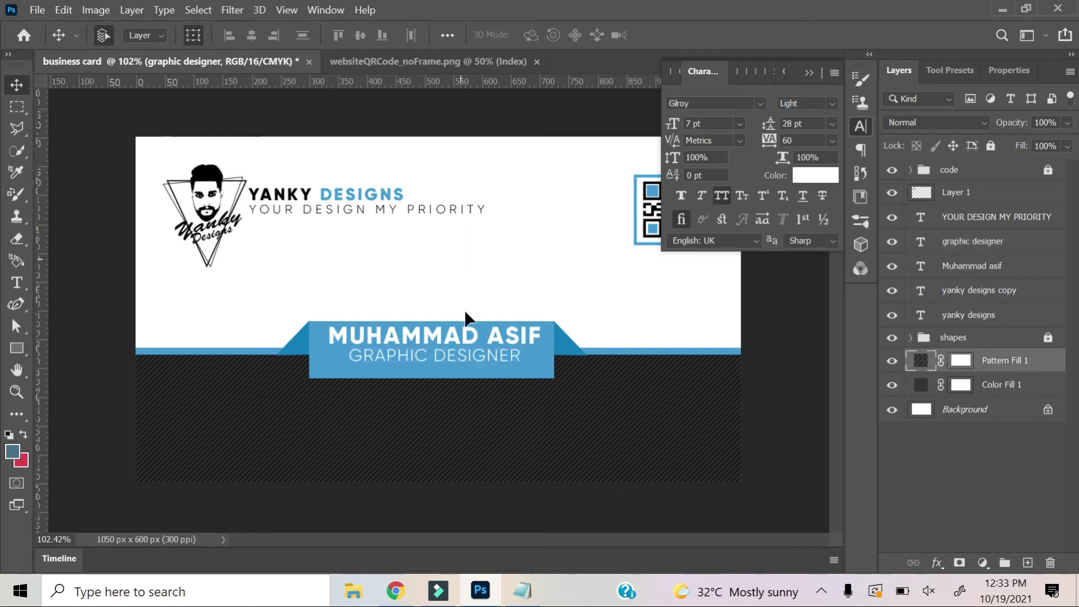
{"action": "scroll", "coordinate": [481, 329], "scroll_direction": "up", "scroll_amount": 2}
{"action": "scroll", "coordinate": [481, 328], "scroll_direction": "up", "scroll_amount": 1}
{"action": "key", "text": "Left"}
{"action": "key", "text": "Left"}
{"action": "key", "text": "Left"}
{"action": "key", "text": "Right"}
{"action": "key", "text": "Right"}
{"action": "key", "text": "Right"}
{"action": "key", "text": "Right"}
{"action": "key", "text": "Right"}
{"action": "key", "text": "Right"}
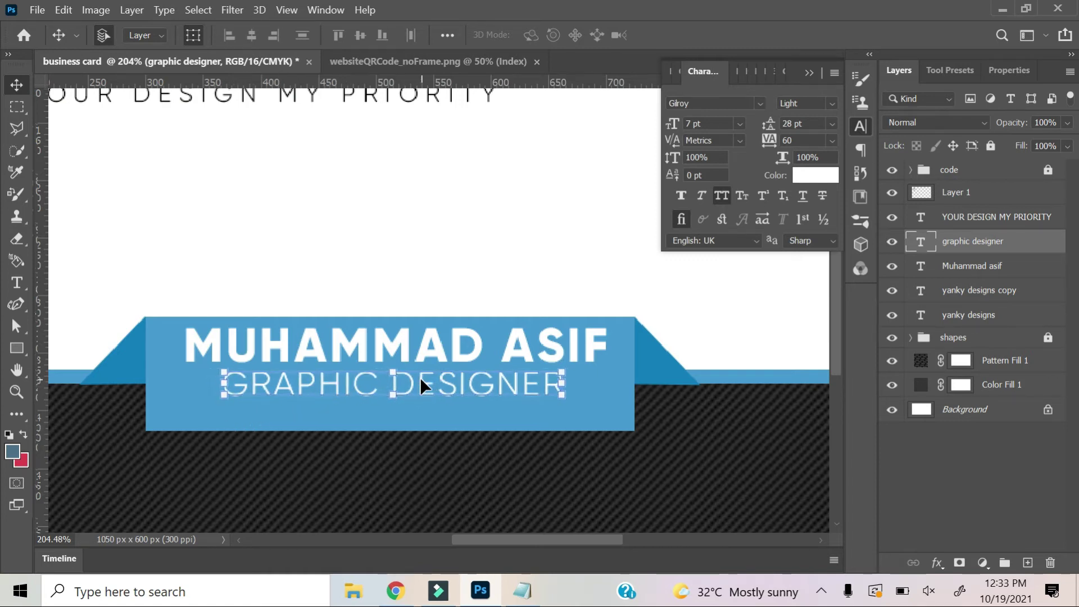
- Widen GRAPHIC DESIGNER's tracking to 180 and reduce it to 6 pt
{"action": "left_click_drag", "start_coordinate": [767, 140], "coordinate": [785, 143]}
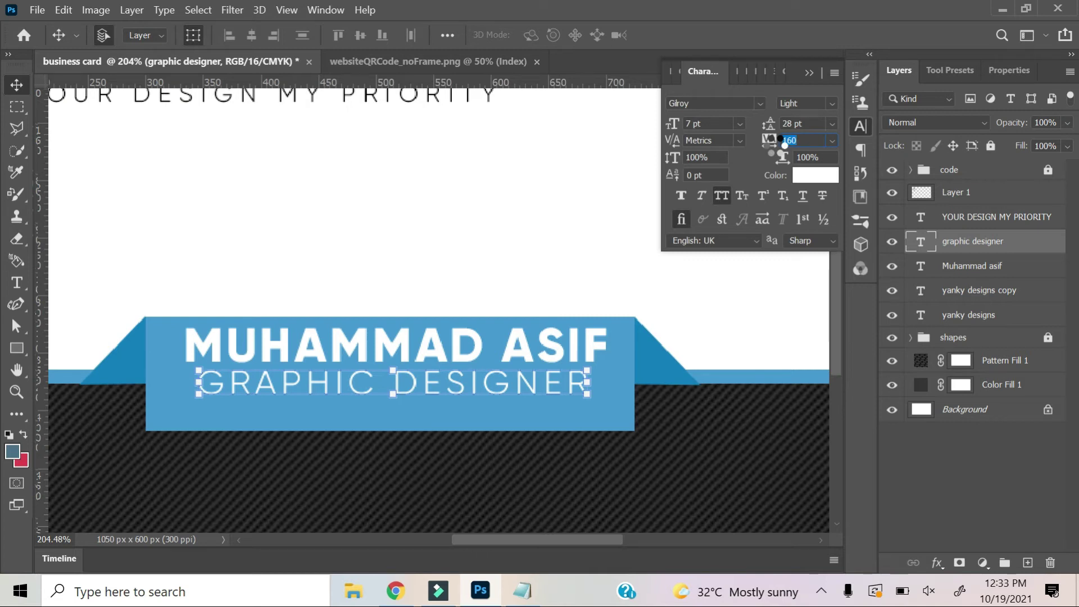
{"action": "type", "text": "180"}
{"action": "key", "text": "Return"}
{"action": "left_click", "coordinate": [710, 124]}
{"action": "type", "text": "6"}
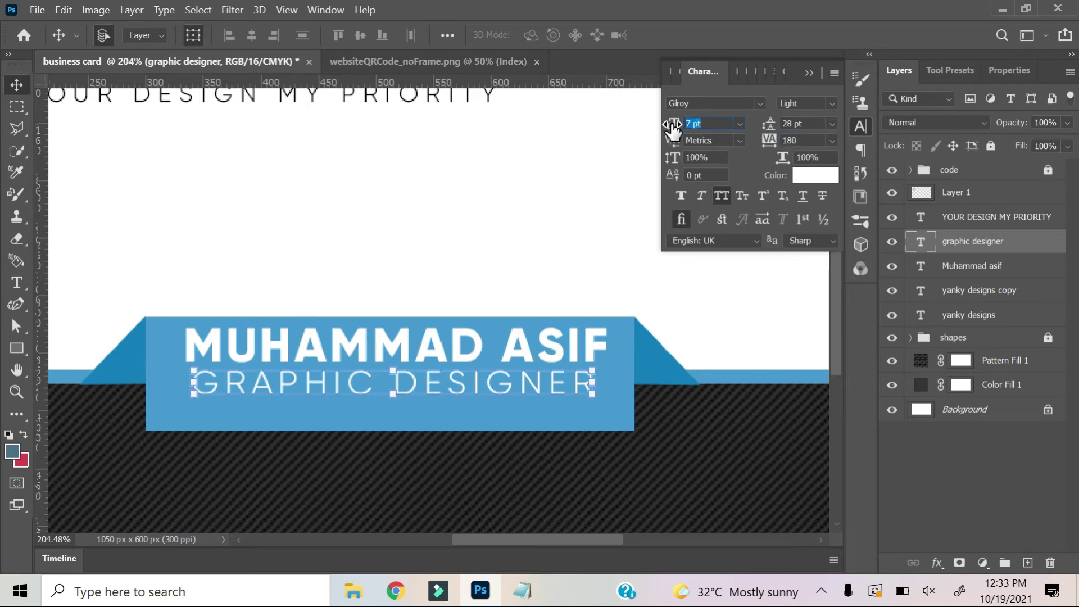
{"action": "key", "text": "Return"}
{"action": "key", "text": "Return"}
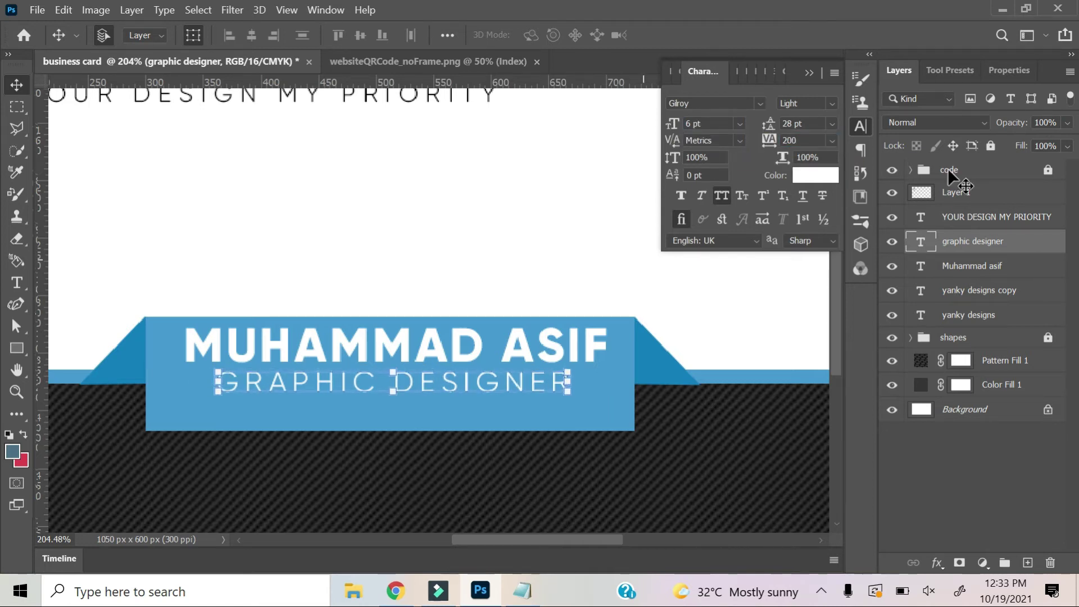
{"action": "left_click", "coordinate": [9, 113]}
{"action": "right_click", "coordinate": [17, 349]}
{"action": "left_click", "coordinate": [79, 405]}
- Draw a horizontal line under GRAPHIC DESIGNER and give it a white fill
{"action": "mouse_move", "coordinate": [207, 402]}
{"action": "left_mouse_down"}
{"action": "mouse_move", "coordinate": [582, 399]}
{"action": "mouse_move", "coordinate": [572, 401]}
{"action": "left_mouse_up"}
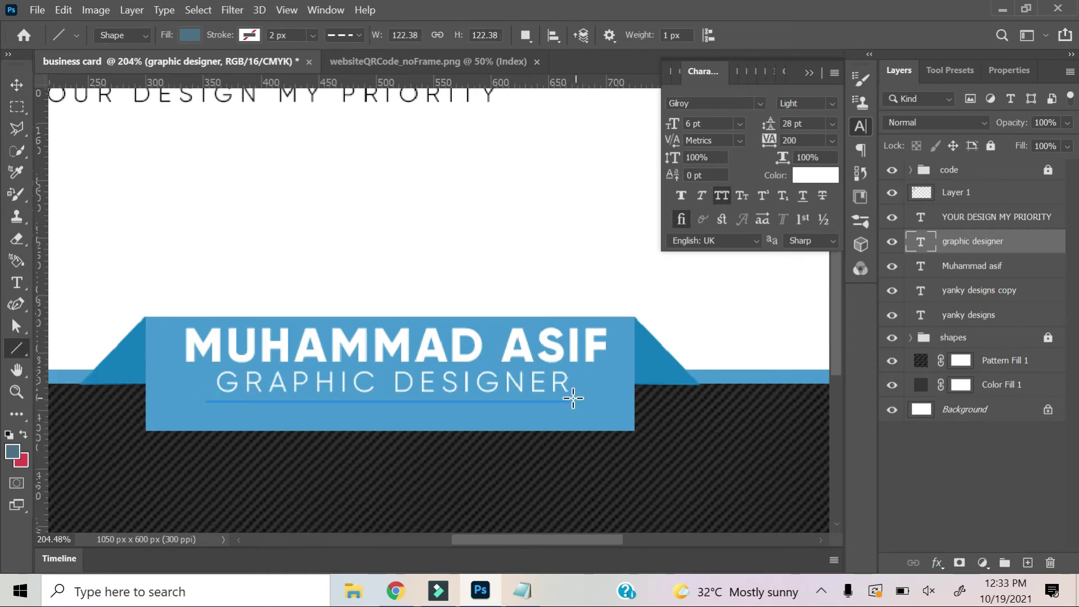
{"action": "left_click", "coordinate": [188, 35]}
{"action": "left_click", "coordinate": [84, 125]}
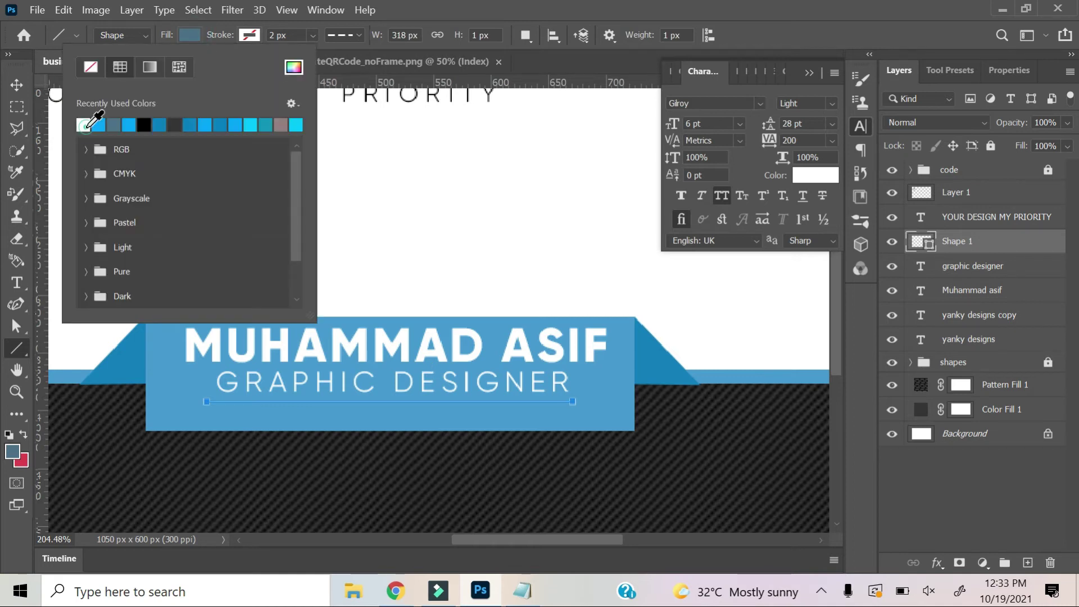
{"action": "left_click", "coordinate": [249, 35]}
{"action": "key", "text": "Escape"}
- Thicken the white underline to about 3 px with Free Transform
{"action": "scroll", "coordinate": [450, 409], "scroll_direction": "up", "scroll_amount": 4}
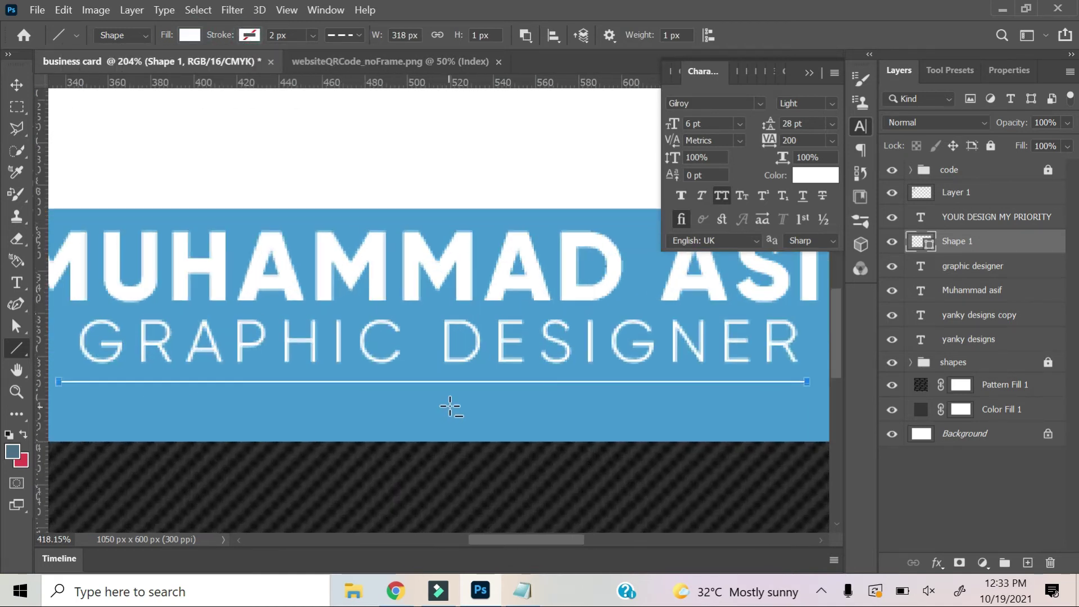
{"action": "scroll", "coordinate": [402, 385], "scroll_direction": "up", "scroll_amount": 4}
{"action": "scroll", "coordinate": [384, 361], "scroll_direction": "up", "scroll_amount": 3}
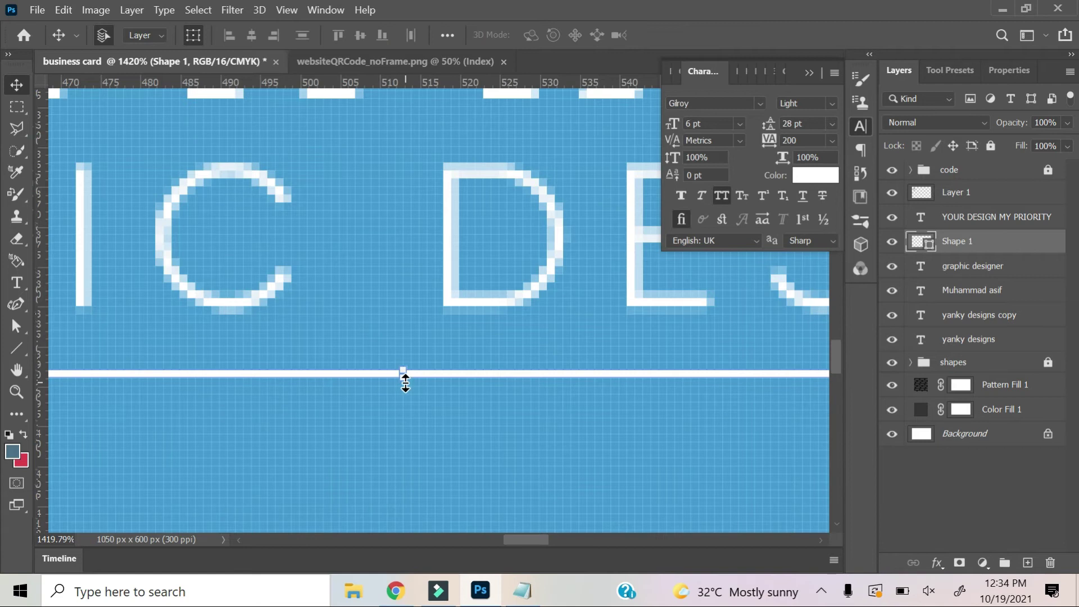
{"action": "key", "text": "ctrl+t"}
{"action": "left_click_drag", "start_coordinate": [401, 378], "coordinate": [401, 400]}
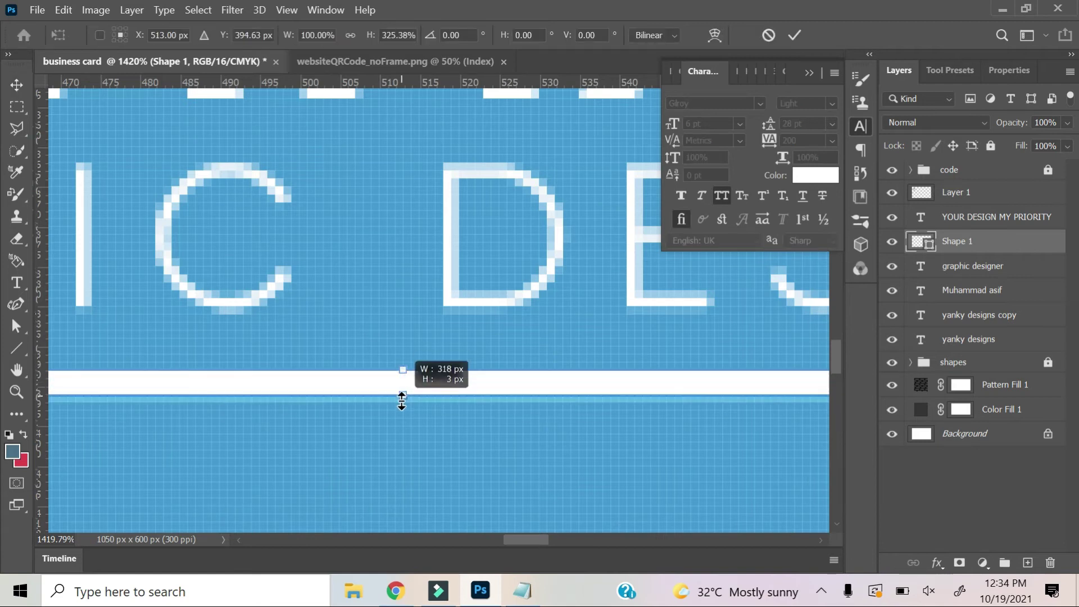
{"action": "key", "text": "Return"}
{"action": "left_click", "coordinate": [479, 235]}
- Zoom back out to view the whole card and collapse the Character panel
{"action": "key", "text": "ctrl+0"}
{"action": "key", "text": "m"}
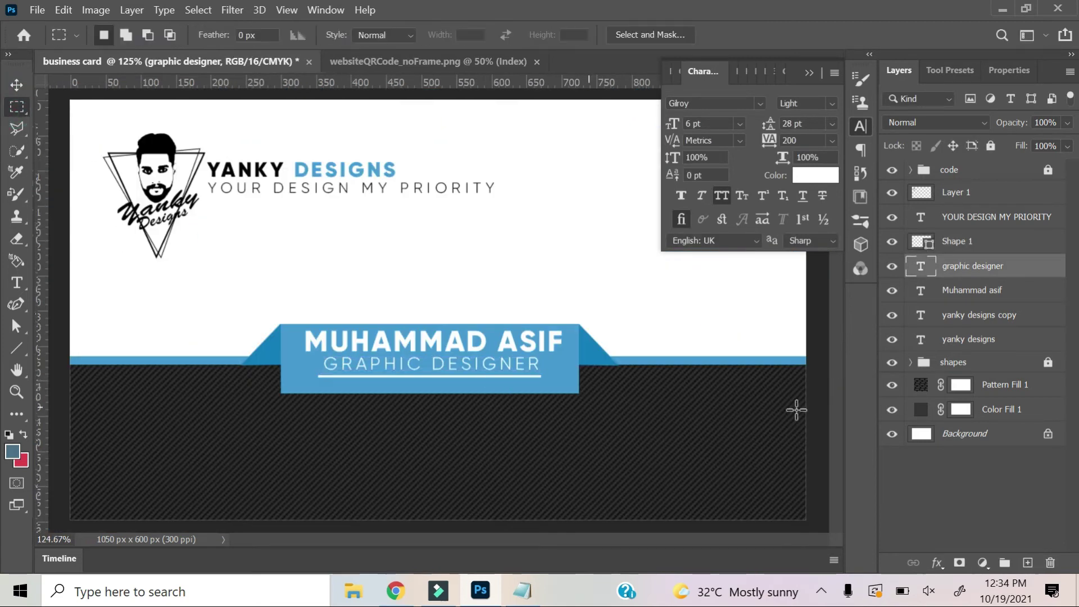
{"action": "key", "text": "ctrl+minus"}
{"action": "key", "text": "ctrl+minus"}
{"action": "key", "text": "ctrl+plus"}
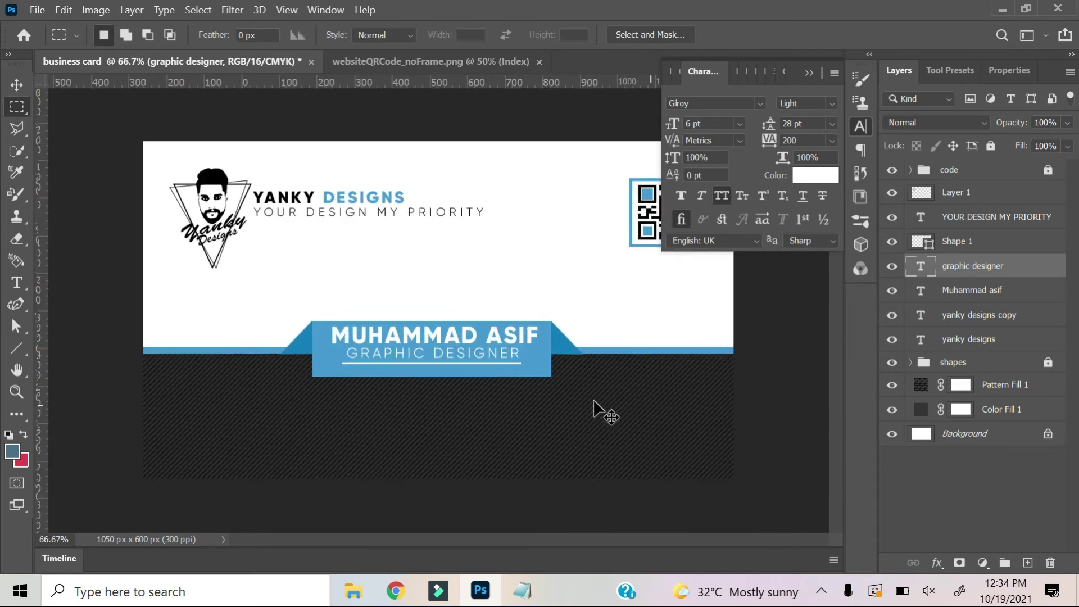
{"action": "left_click", "coordinate": [807, 72]}
{"action": "key", "text": "ctrl+plus"}
{"action": "key", "text": "ctrl+minus"}
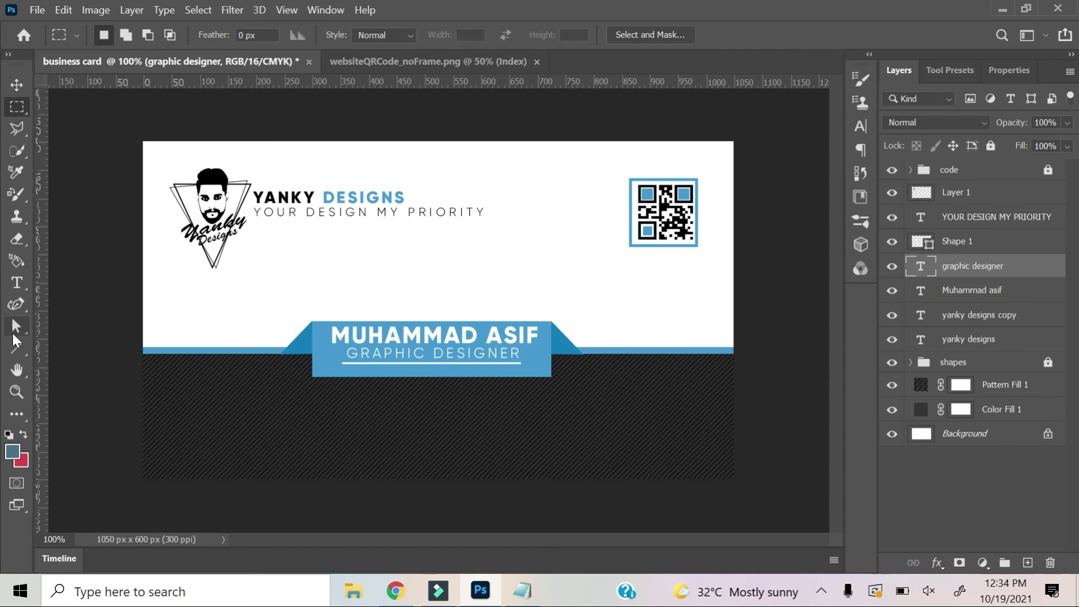
- Draw a square on the dark lower half using the Rectangle tool with a bright blue fill
{"action": "left_click", "coordinate": [16, 348]}
{"action": "left_click", "coordinate": [67, 343]}
{"action": "left_click", "coordinate": [190, 34]}
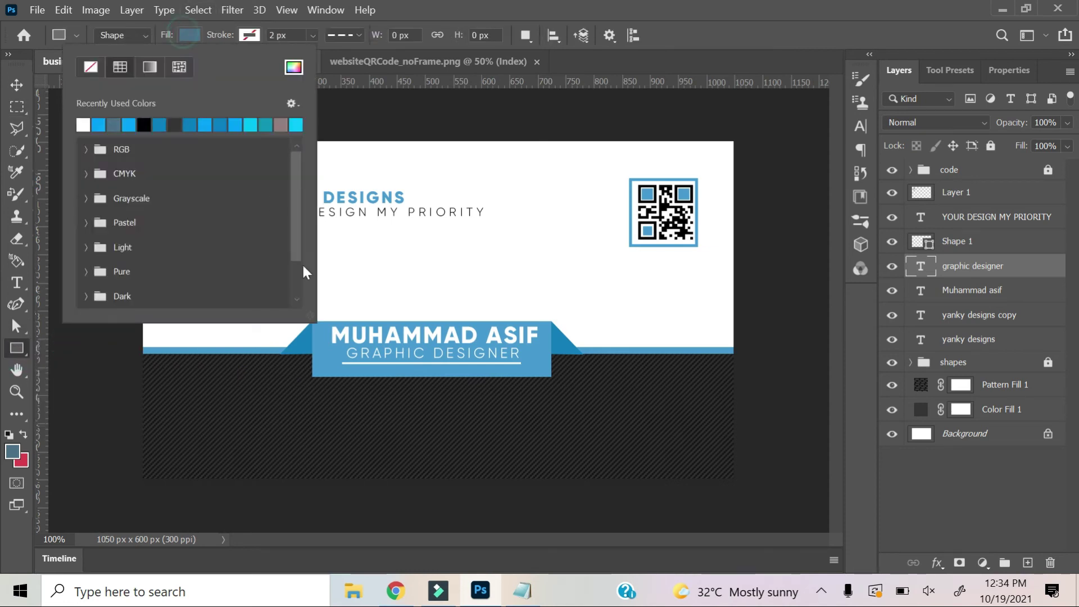
{"action": "left_click", "coordinate": [99, 123]}
{"action": "left_click", "coordinate": [223, 452]}
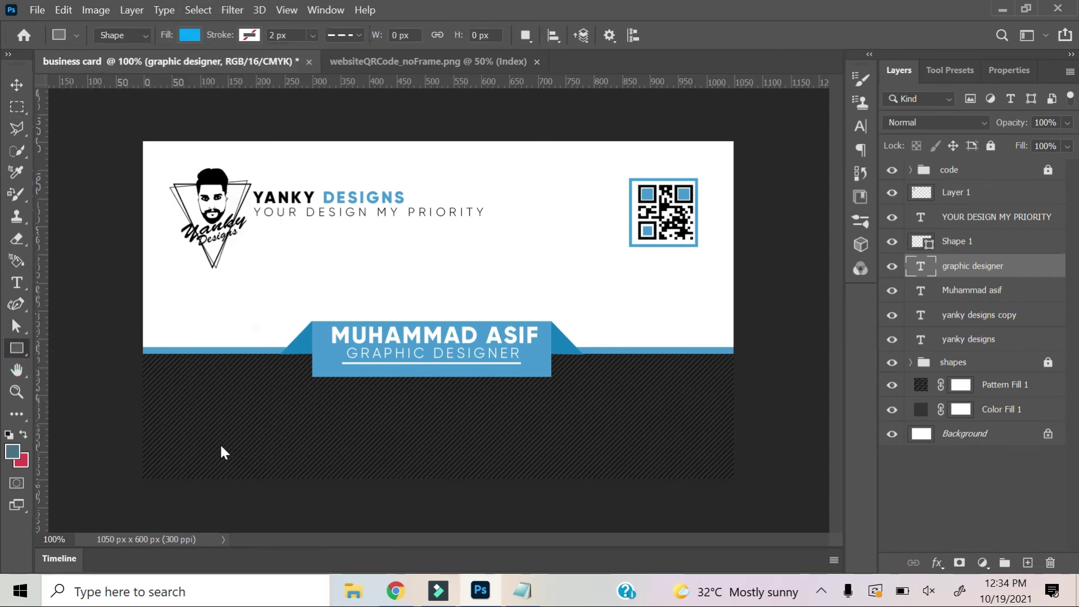
{"action": "left_click_drag", "start_coordinate": [163, 362], "coordinate": [230, 429]}
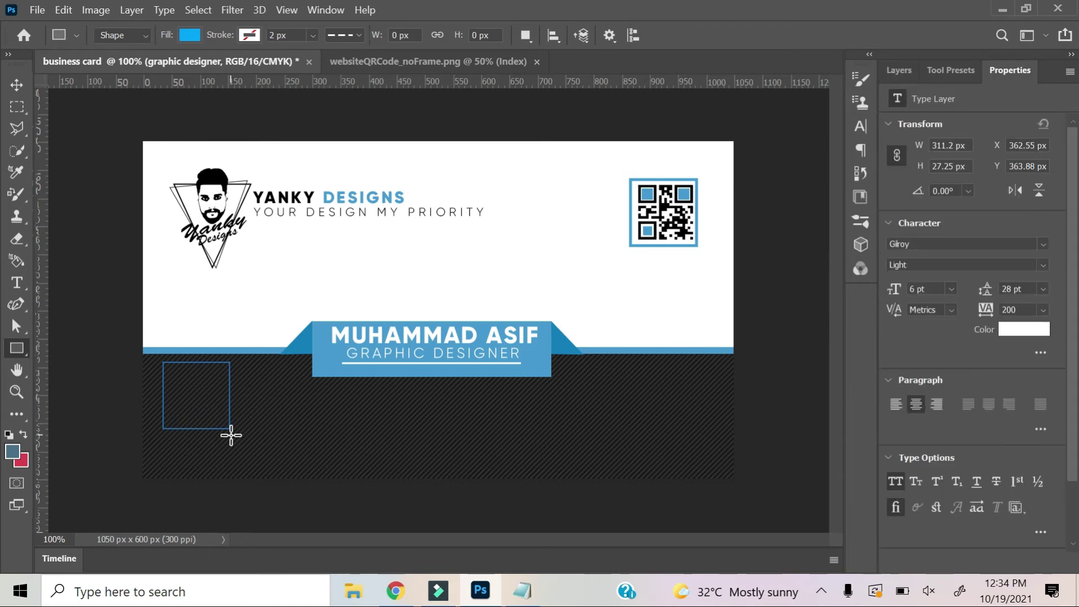
- Scale the 118 px blue square down to about 57 px with Free Transform Path
{"action": "scroll", "coordinate": [231, 431], "scroll_direction": "up", "scroll_amount": 5}
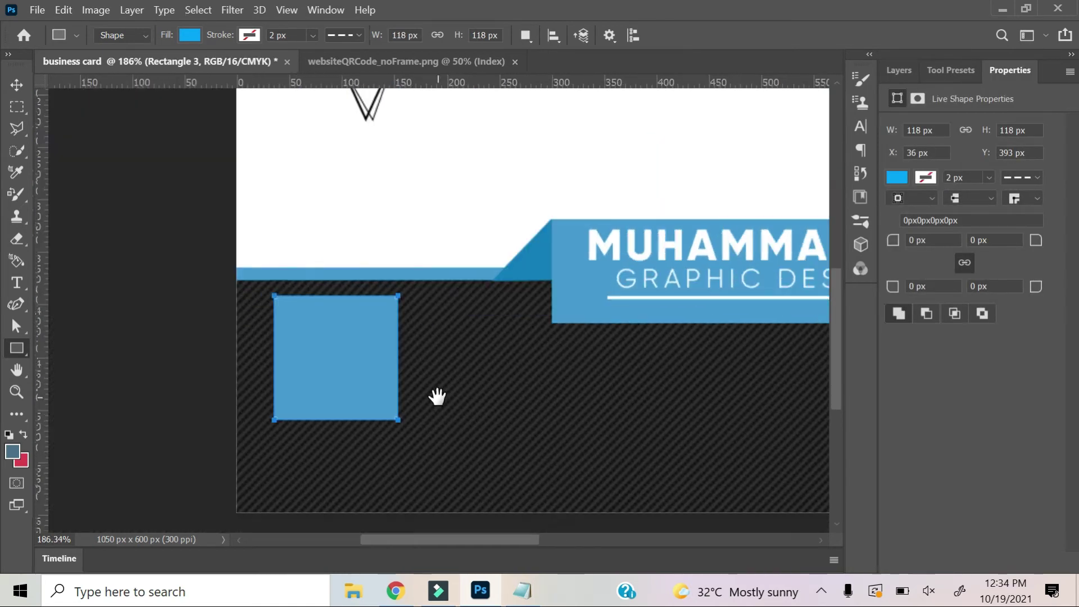
{"action": "right_click", "coordinate": [310, 302]}
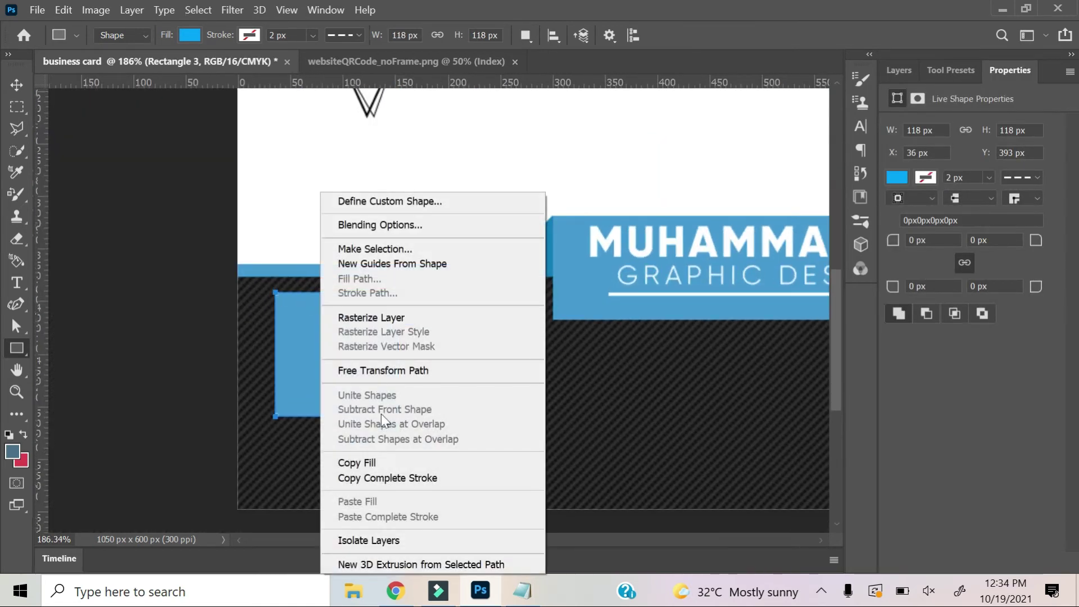
{"action": "left_click", "coordinate": [370, 367]}
{"action": "mouse_move", "coordinate": [276, 292]}
{"action": "left_mouse_down"}
{"action": "mouse_move", "coordinate": [339, 356]}
{"action": "mouse_move", "coordinate": [349, 334]}
{"action": "left_mouse_up"}
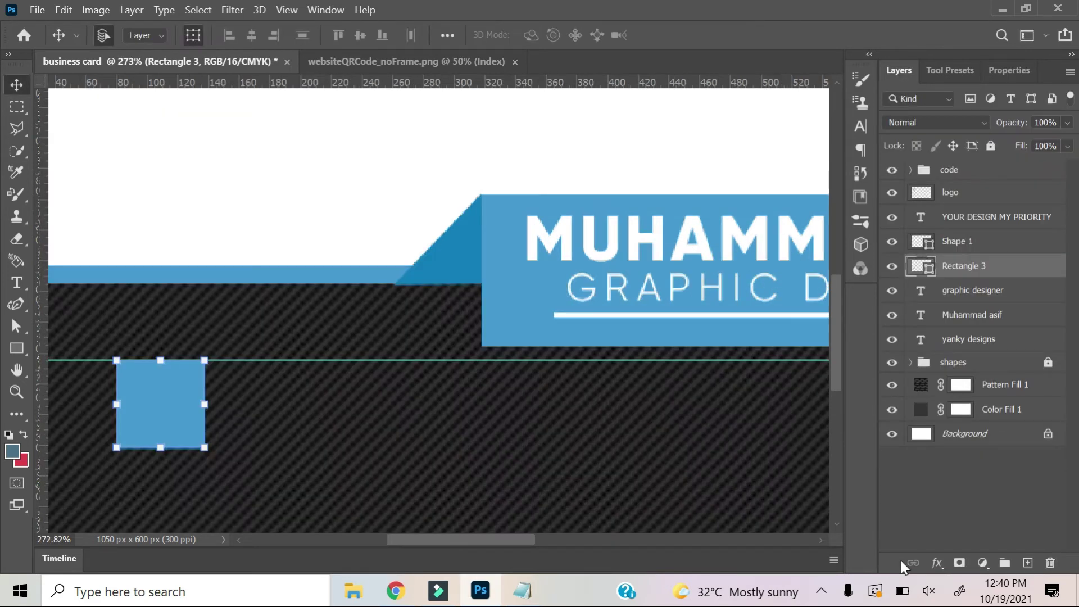
- Duplicate the blue square twice, placing the copies at the centre and right end
{"action": "key", "text": "ctrl+j"}
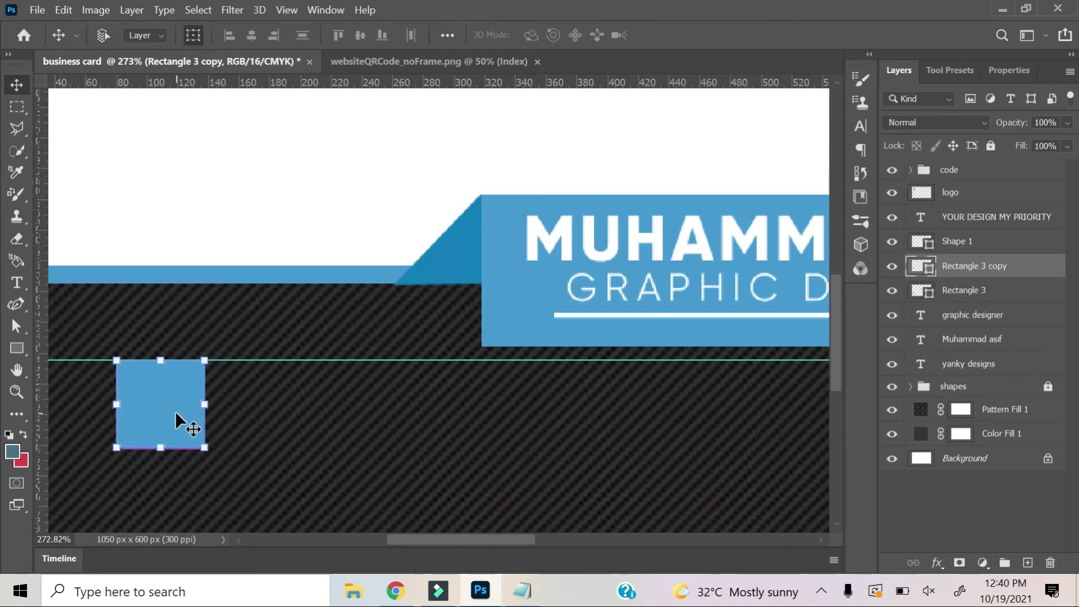
{"action": "left_click_drag", "start_coordinate": [176, 421], "coordinate": [781, 431]}
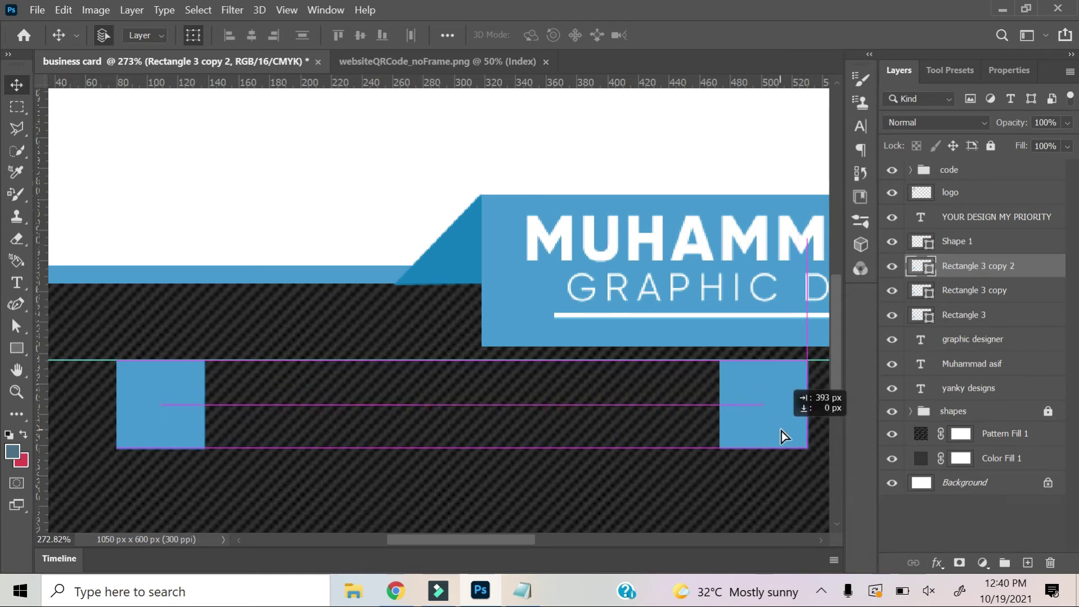
{"action": "mouse_move", "coordinate": [198, 442]}
{"action": "left_mouse_down"}
{"action": "mouse_move", "coordinate": [790, 444]}
{"action": "mouse_move", "coordinate": [329, 416]}
{"action": "left_mouse_up"}
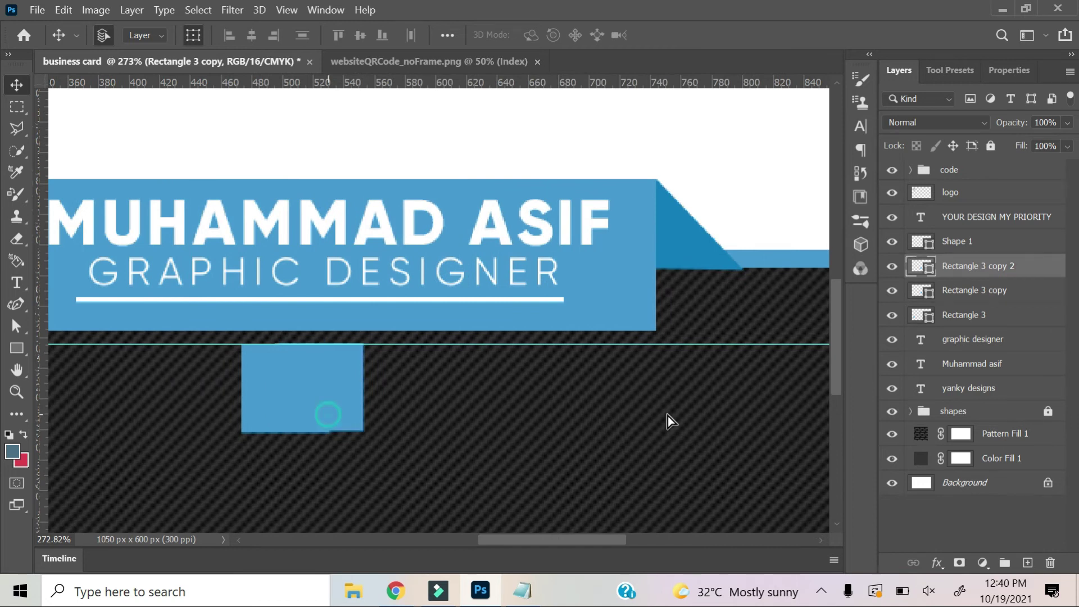
{"action": "scroll", "coordinate": [422, 465], "scroll_direction": "right", "scroll_amount": 5}
{"action": "scroll", "coordinate": [442, 451], "scroll_direction": "right", "scroll_amount": 2}
{"action": "scroll", "coordinate": [313, 391], "scroll_direction": "right", "scroll_amount": 1}
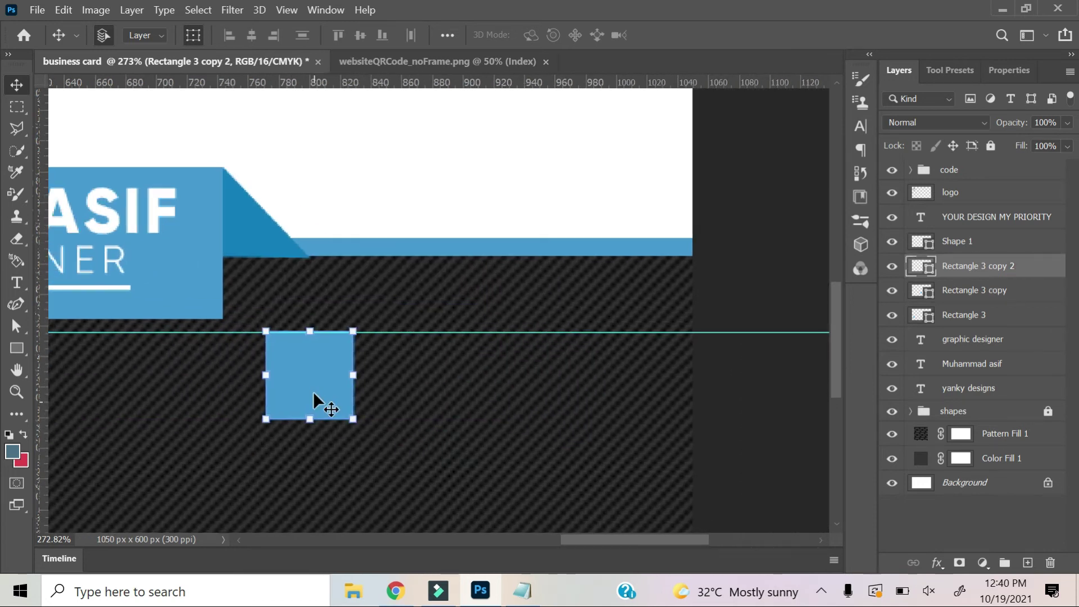
{"action": "left_click_drag", "start_coordinate": [313, 391], "coordinate": [504, 393]}
{"action": "key", "text": "Left"}
{"action": "key", "text": "Left"}
{"action": "key", "text": "Left"}
{"action": "key", "text": "Left"}
{"action": "key", "text": "Left"}
{"action": "key", "text": "Left"}
{"action": "key", "text": "Left"}
{"action": "key", "text": "Left"}
- Fit the card on screen, deselect, and float the business card in its own window
{"action": "left_click_drag", "start_coordinate": [465, 415], "coordinate": [462, 396]}
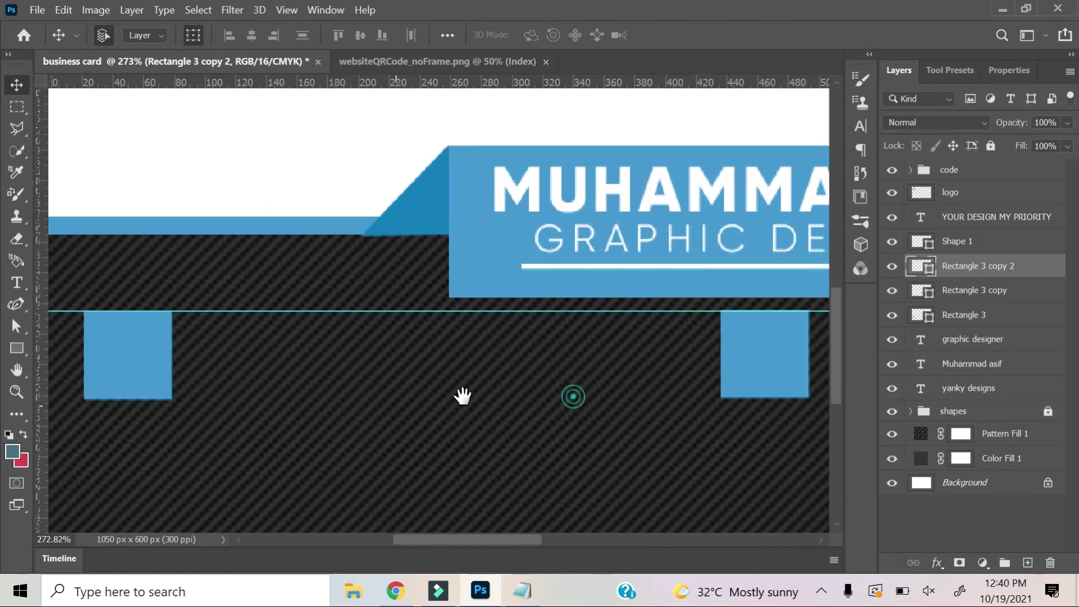
{"action": "scroll", "coordinate": [452, 395], "scroll_direction": "right", "scroll_amount": 2}
{"action": "key", "text": "ctrl+0"}
{"action": "left_click", "coordinate": [617, 457]}
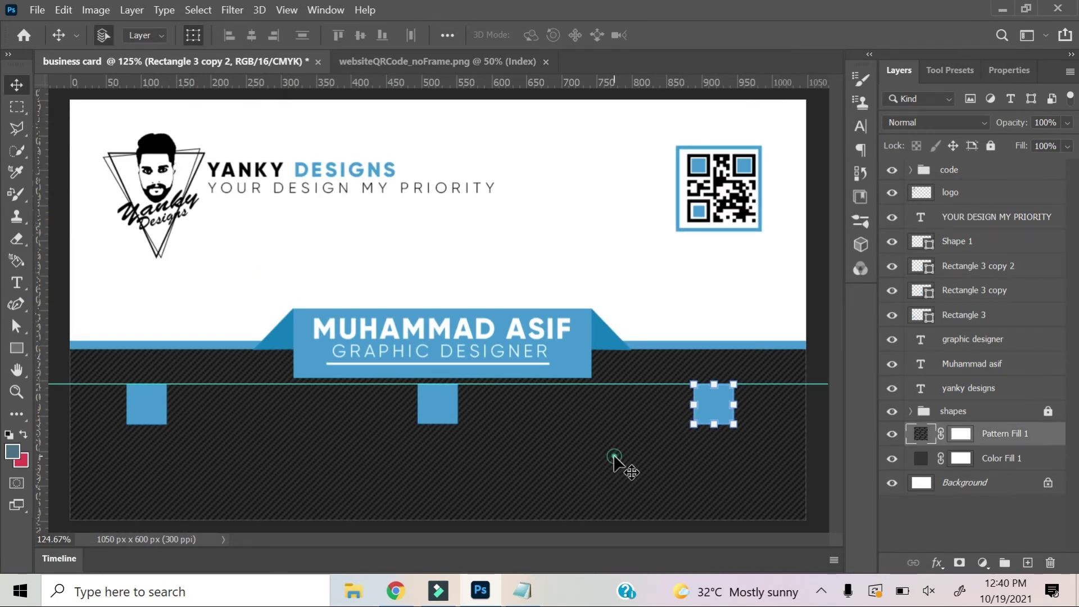
{"action": "left_click_drag", "start_coordinate": [519, 59], "coordinate": [808, 135]}
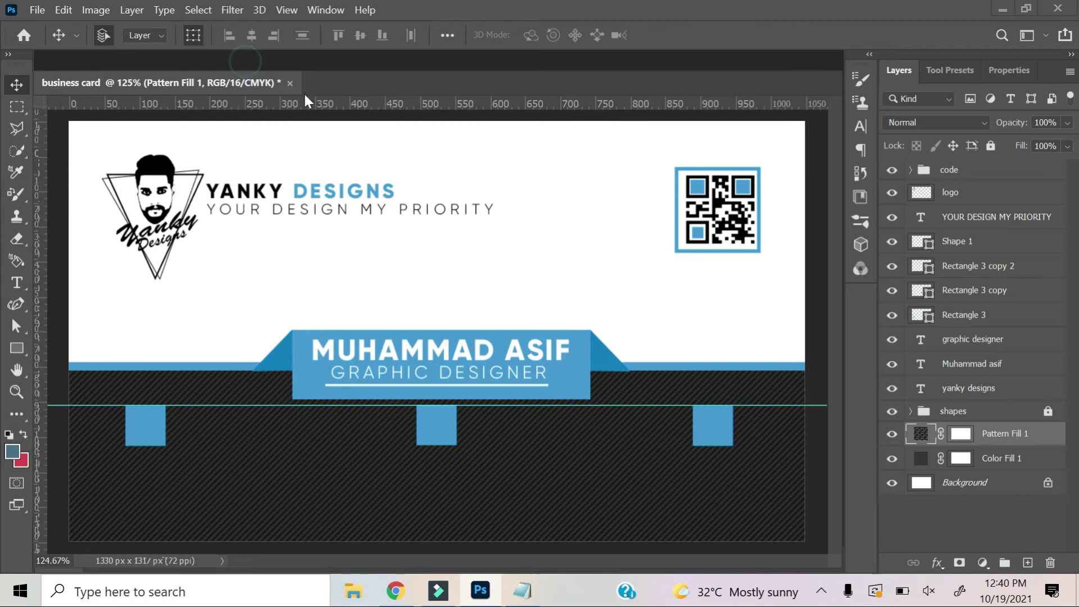
- Open the BASIC pNGS.png icon sheet
{"action": "key", "text": "ctrl+o"}
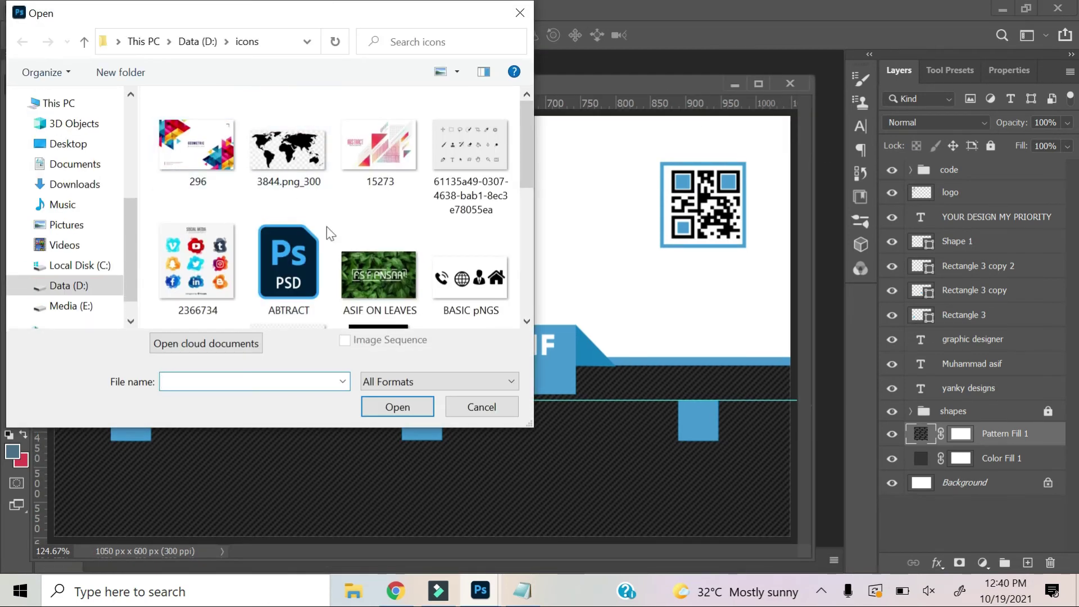
{"action": "scroll", "coordinate": [326, 231], "scroll_direction": "down", "scroll_amount": 2}
{"action": "left_click", "coordinate": [467, 168]}
{"action": "left_click", "coordinate": [406, 396]}
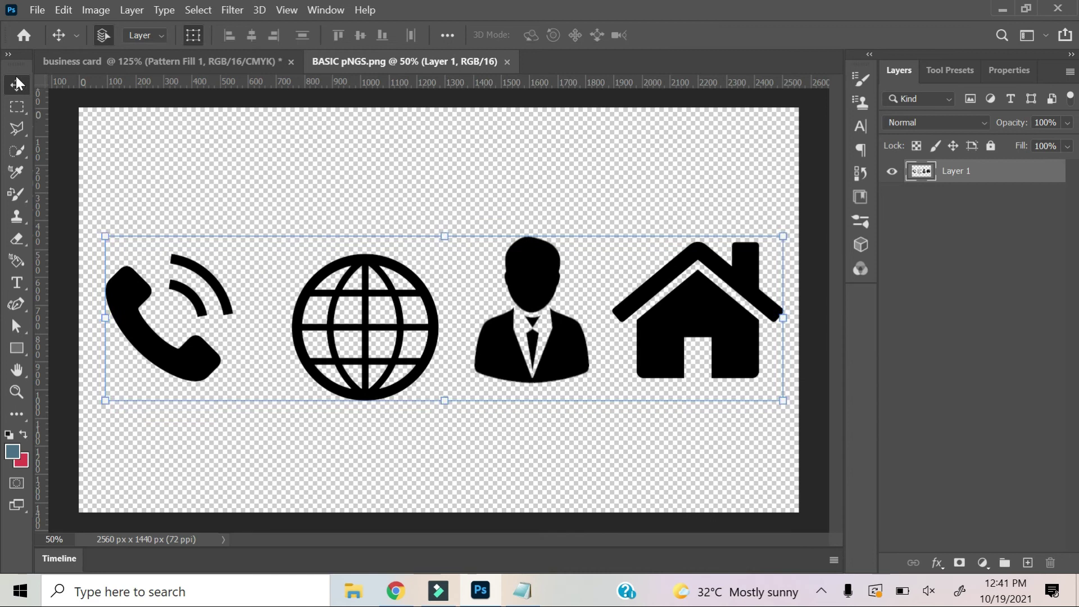
- Marquee-select the phone icon and drag it toward the business card
{"action": "key", "text": "m"}
{"action": "left_click_drag", "start_coordinate": [91, 245], "coordinate": [248, 383]}
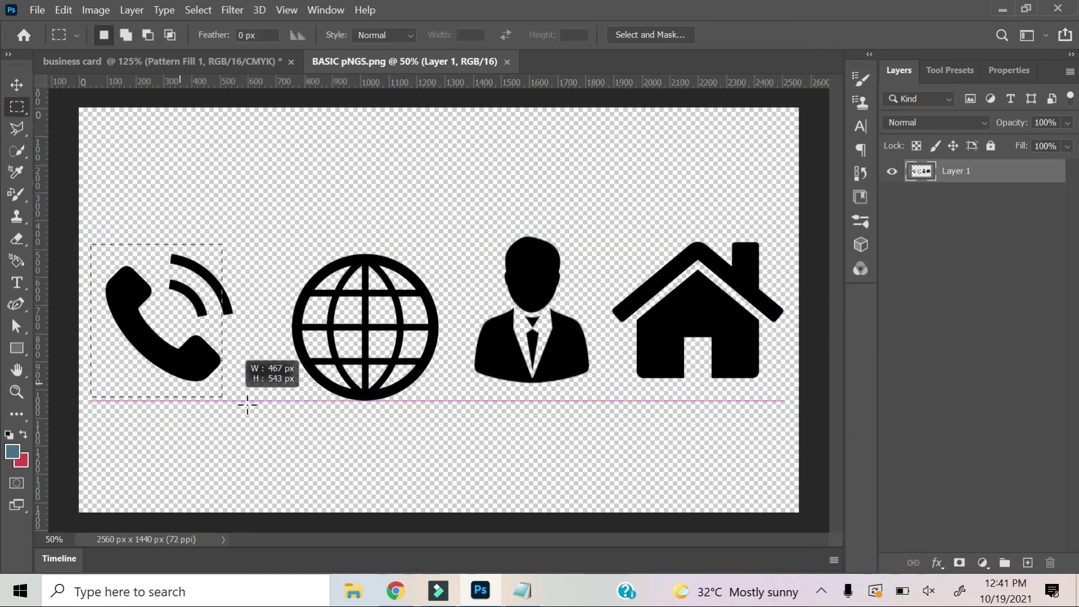
{"action": "key", "text": "v"}
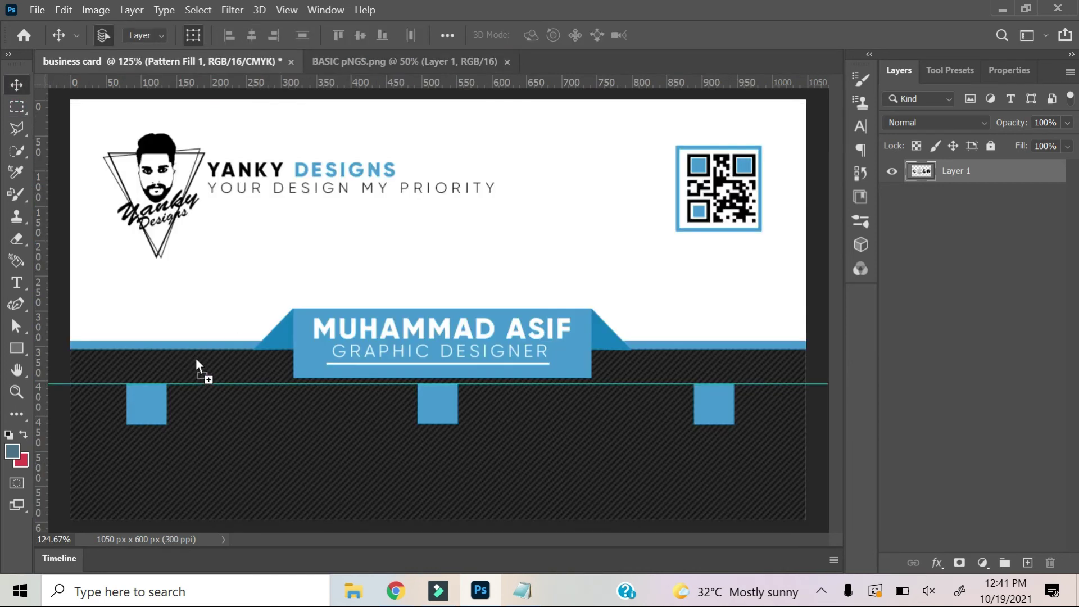
{"action": "left_click_drag", "start_coordinate": [191, 364], "coordinate": [195, 359]}
- Shrink the pasted phone icon and stack its layer above the left square
{"action": "mouse_move", "coordinate": [298, 138]}
{"action": "left_mouse_down"}
{"action": "mouse_move", "coordinate": [69, 366]}
{"action": "mouse_move", "coordinate": [92, 342]}
{"action": "left_mouse_up"}
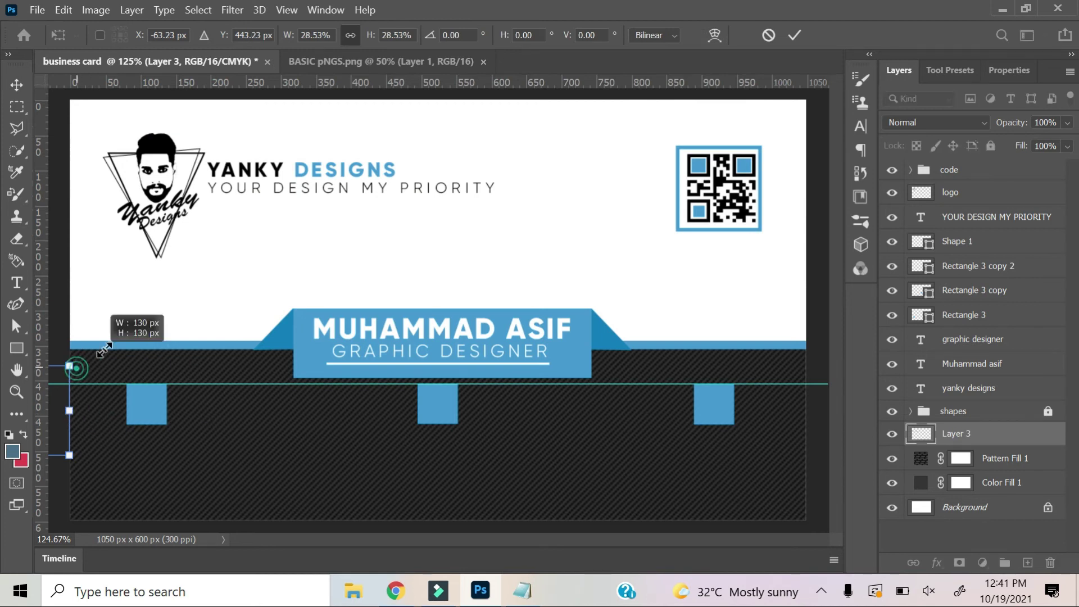
{"action": "left_click_drag", "start_coordinate": [84, 384], "coordinate": [207, 380]}
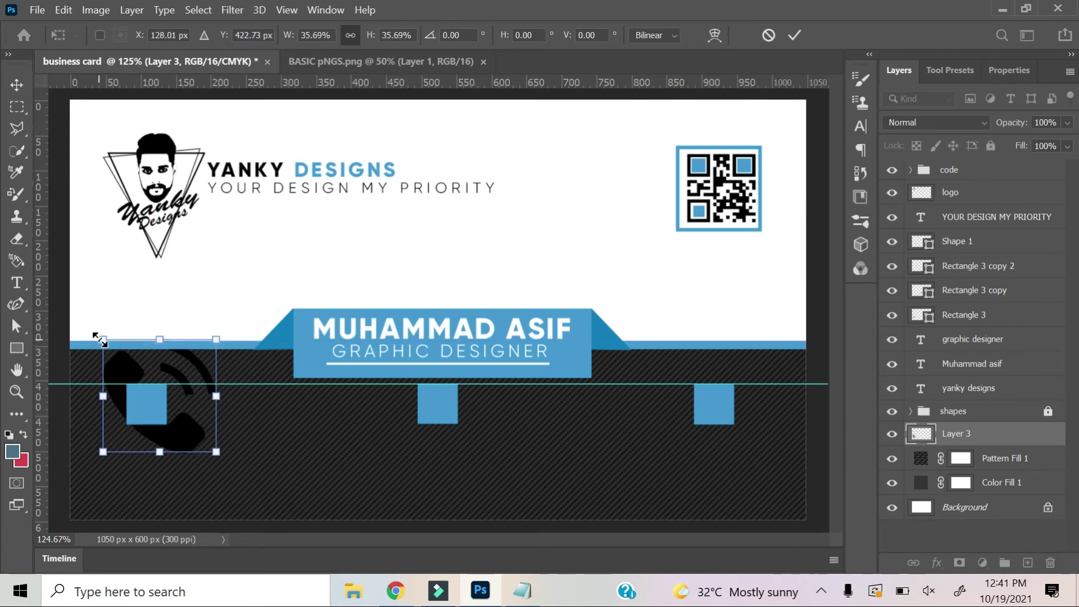
{"action": "left_click_drag", "start_coordinate": [97, 337], "coordinate": [142, 379]}
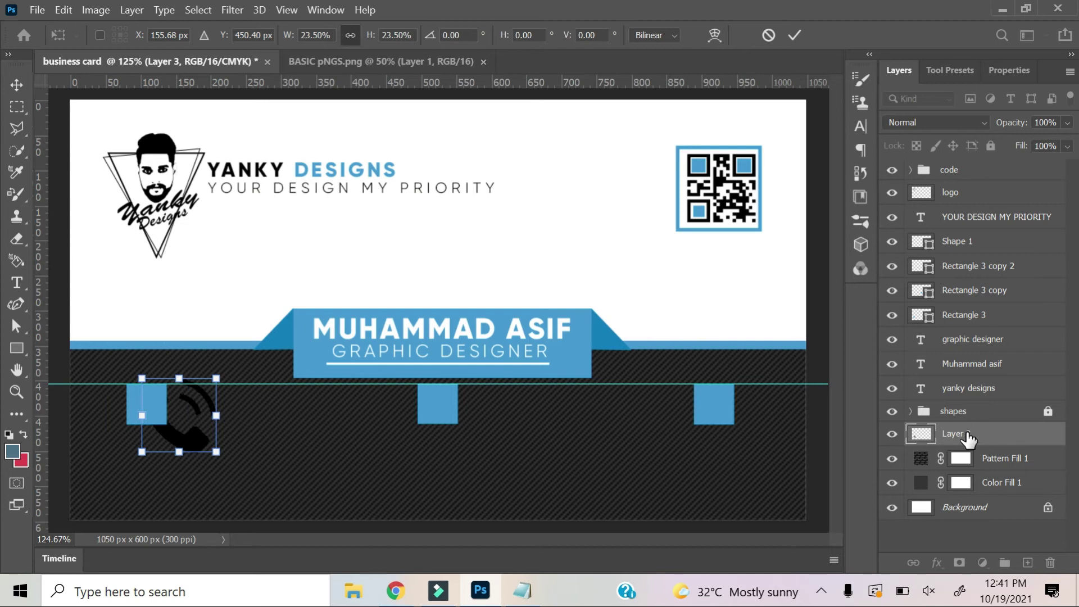
{"action": "left_click_drag", "start_coordinate": [970, 442], "coordinate": [982, 280]}
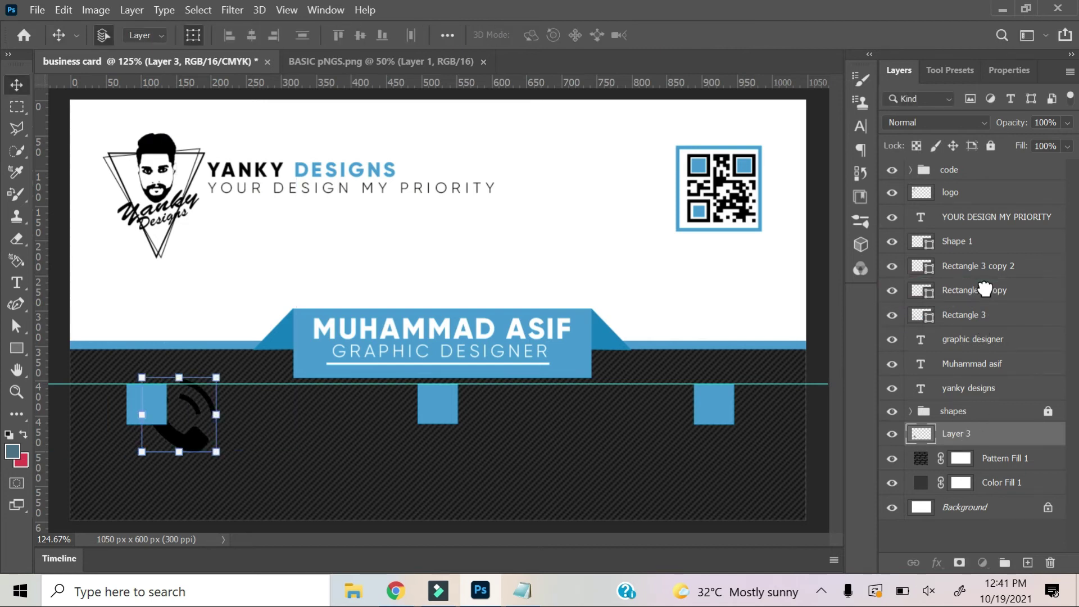
- Scale the phone icon to fit and position it on the left blue square
{"action": "scroll", "coordinate": [224, 412], "scroll_direction": "up", "scroll_amount": 2}
{"action": "scroll", "coordinate": [217, 414], "scroll_direction": "up", "scroll_amount": 2}
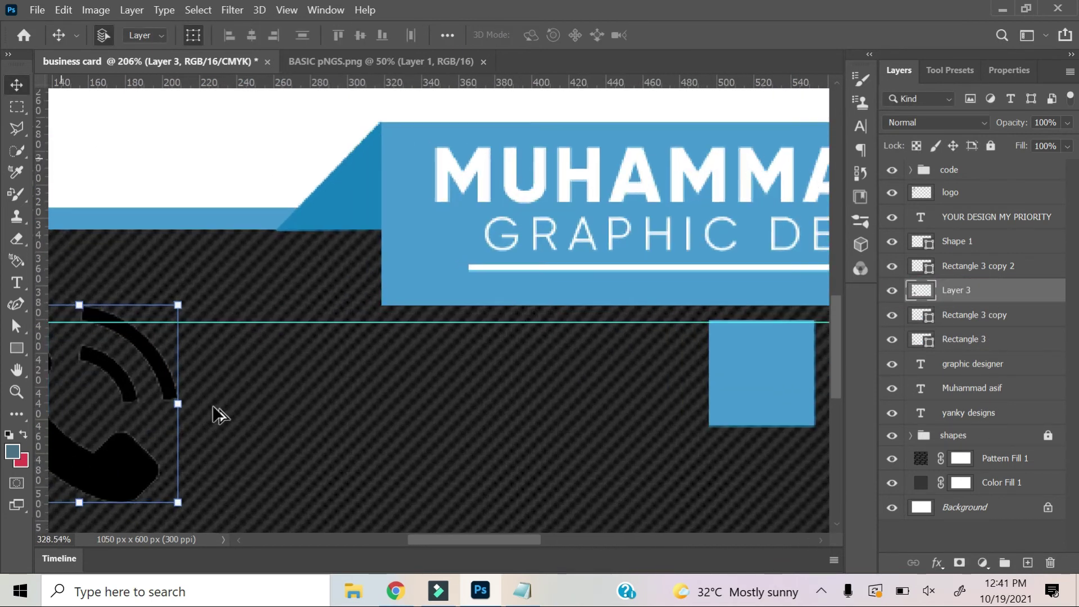
{"action": "scroll", "coordinate": [308, 397], "scroll_direction": "up", "scroll_amount": 2}
{"action": "left_click_drag", "start_coordinate": [308, 397], "coordinate": [326, 349]}
{"action": "mouse_move", "coordinate": [463, 262]}
{"action": "left_mouse_down"}
{"action": "mouse_move", "coordinate": [561, 356]}
{"action": "mouse_move", "coordinate": [421, 317]}
{"action": "mouse_move", "coordinate": [463, 298]}
{"action": "left_mouse_up"}
{"action": "left_click_drag", "start_coordinate": [491, 340], "coordinate": [463, 330]}
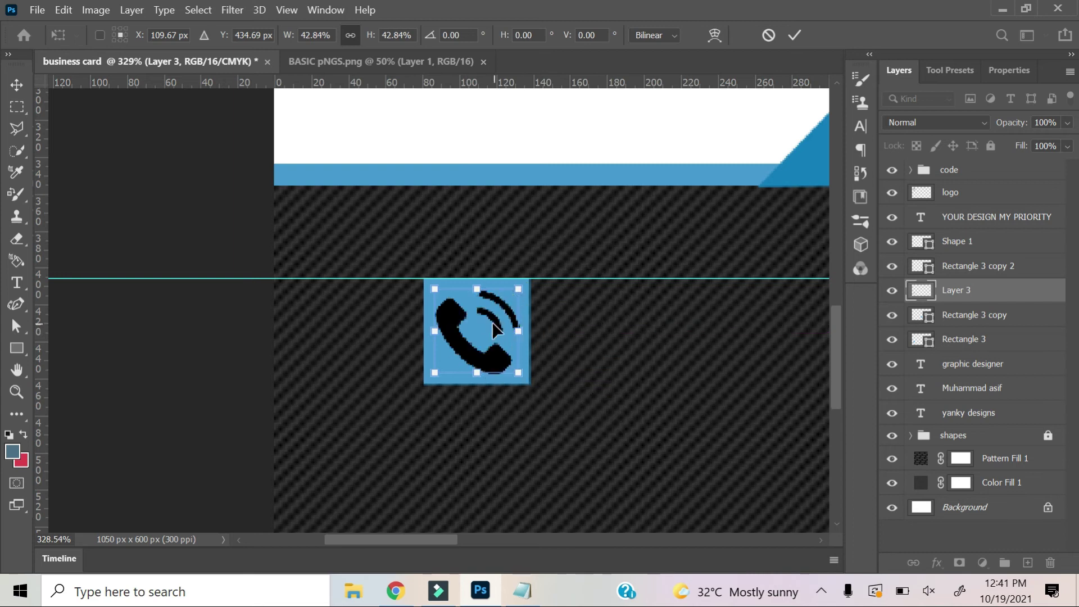
{"action": "key", "text": "Return"}
- Add a light cream Color Overlay to the phone icon layer
{"action": "left_click", "coordinate": [989, 458]}
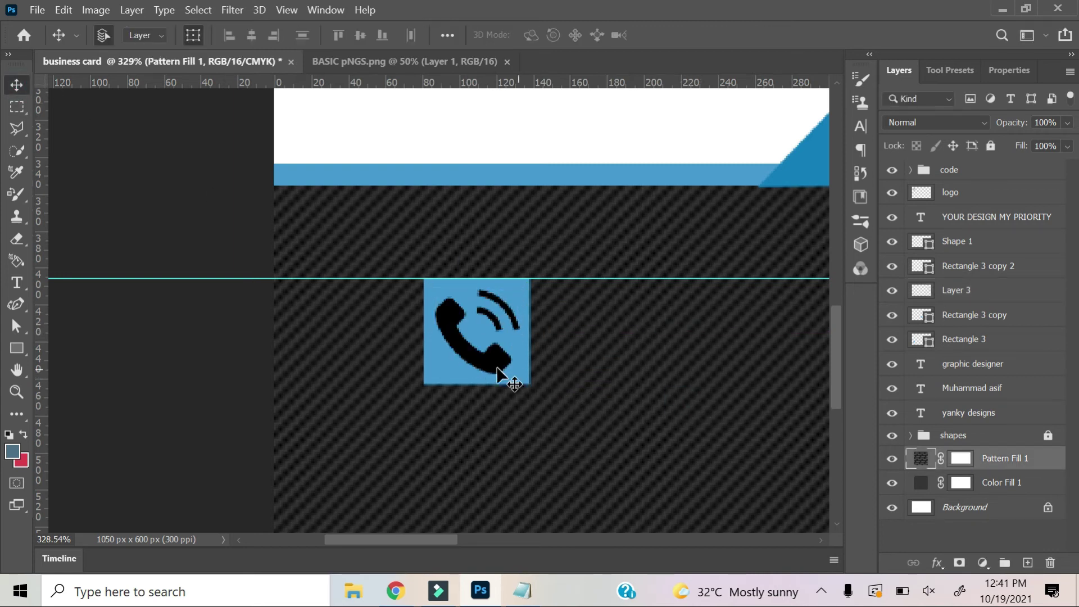
{"action": "left_click", "coordinate": [937, 298]}
{"action": "right_click", "coordinate": [938, 298]}
{"action": "left_click", "coordinate": [759, 25]}
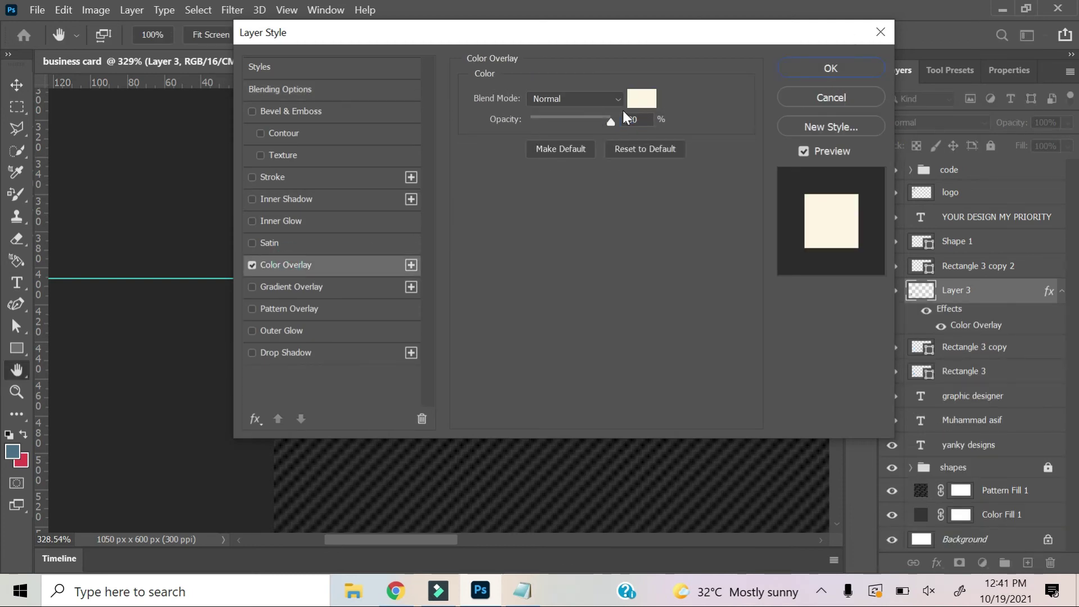
{"action": "left_click", "coordinate": [831, 68]}
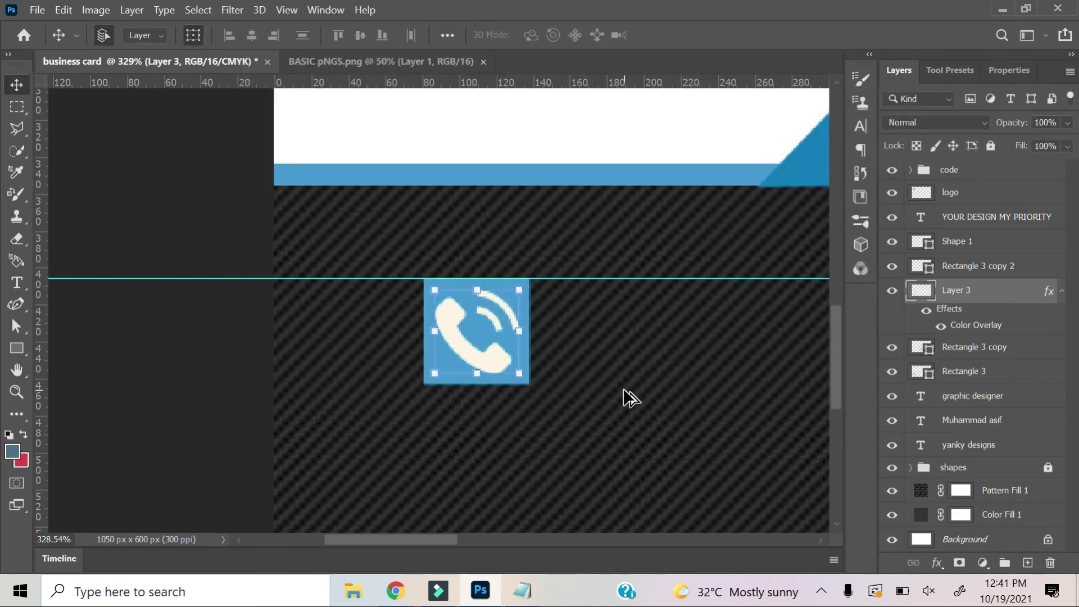
- Fit the card on screen and return to the BASIC pNGS.png icon sheet
{"action": "key", "text": "ctrl+0"}
{"action": "left_click", "coordinate": [350, 62]}
{"action": "mouse_move", "coordinate": [201, 150]}
{"action": "left_mouse_down"}
{"action": "mouse_move", "coordinate": [167, 58]}
{"action": "mouse_move", "coordinate": [218, 275]}
{"action": "left_mouse_up"}
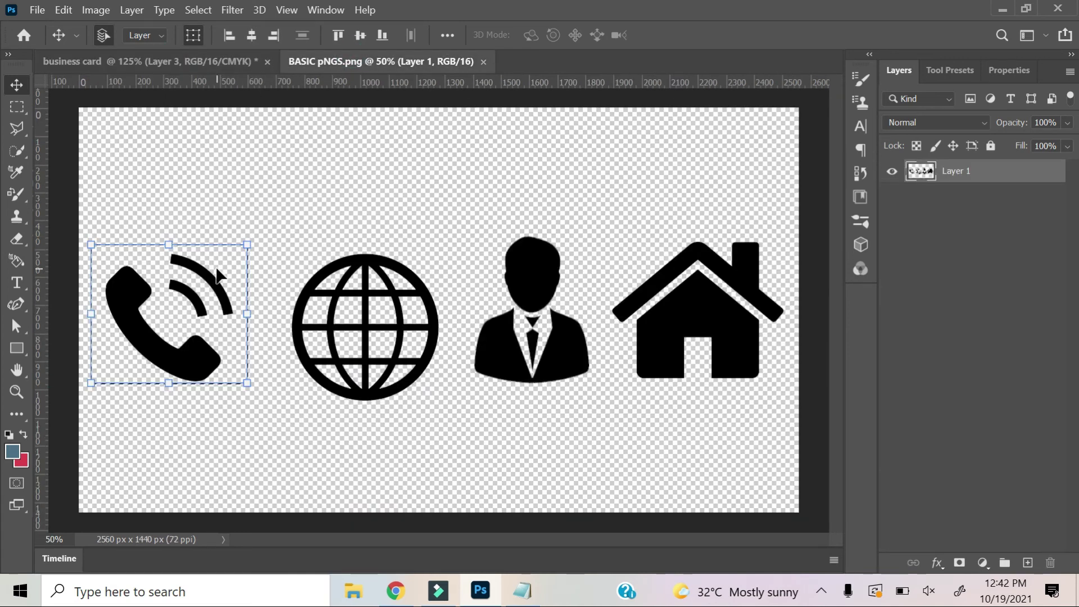
- Marquee-select the globe icon and drop it onto the business card
{"action": "key", "text": "m"}
{"action": "left_click_drag", "start_coordinate": [301, 224], "coordinate": [469, 420]}
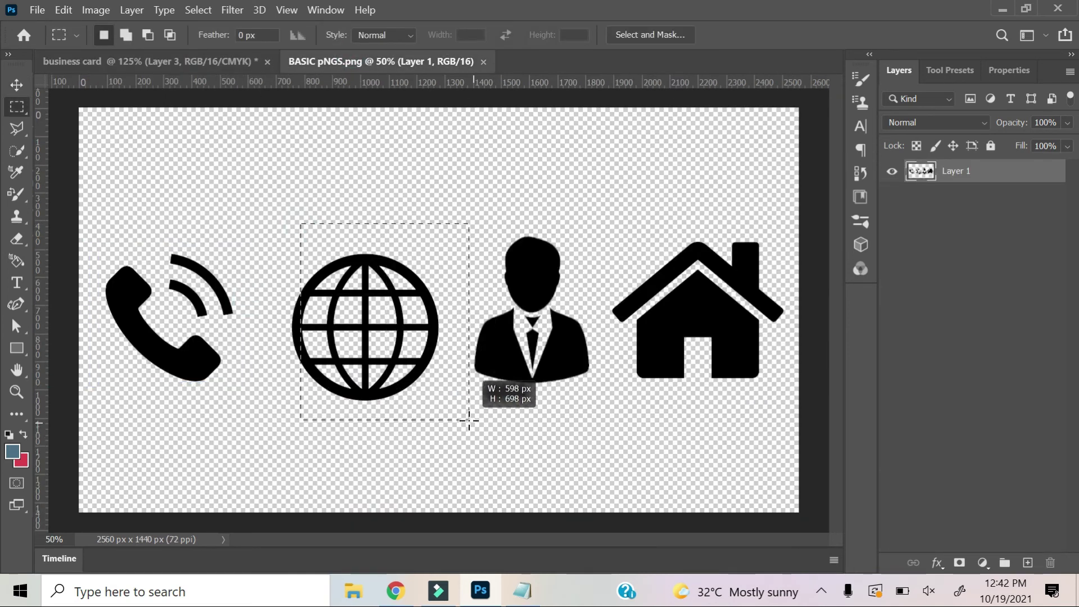
{"action": "key", "text": "v"}
{"action": "left_click_drag", "start_coordinate": [406, 404], "coordinate": [248, 57]}
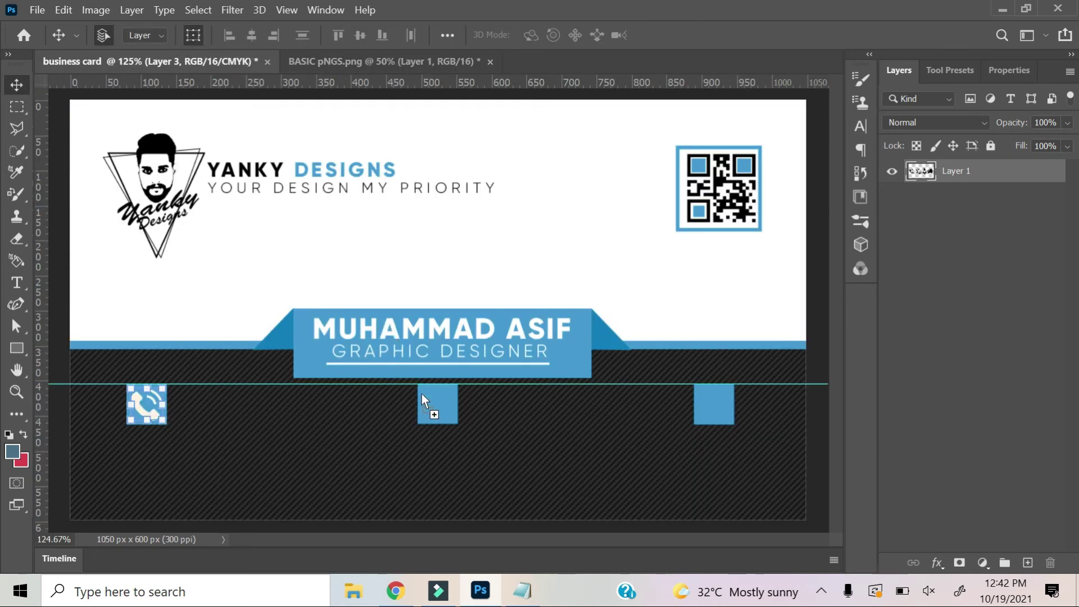
{"action": "left_click_drag", "start_coordinate": [423, 395], "coordinate": [430, 398]}
- Scale the globe down and centre it in the middle blue square
{"action": "left_click_drag", "start_coordinate": [346, 423], "coordinate": [298, 511]}
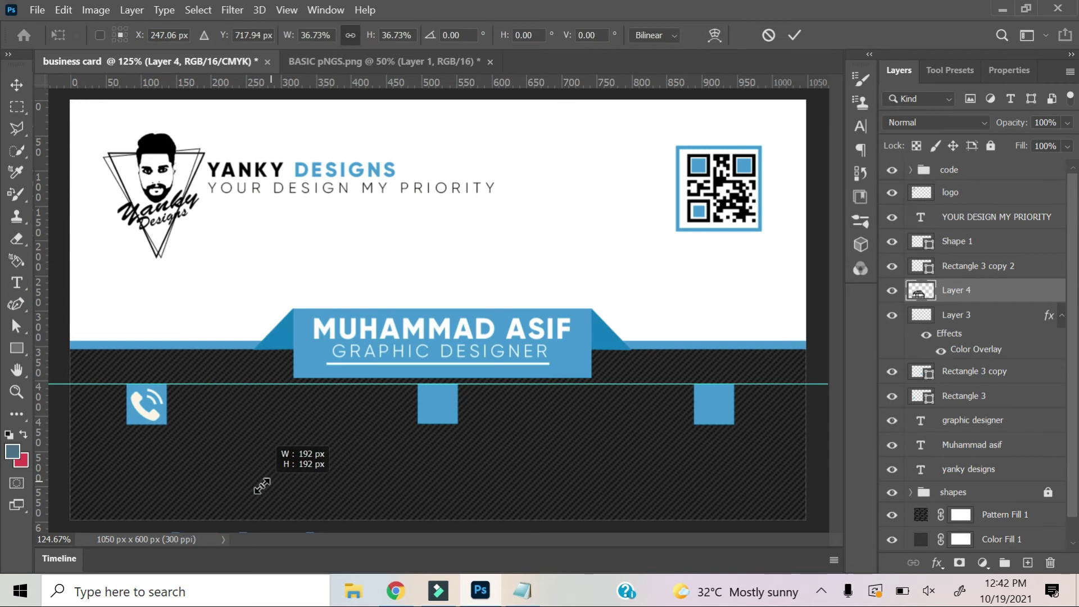
{"action": "scroll", "coordinate": [297, 512], "scroll_direction": "up", "scroll_amount": 3}
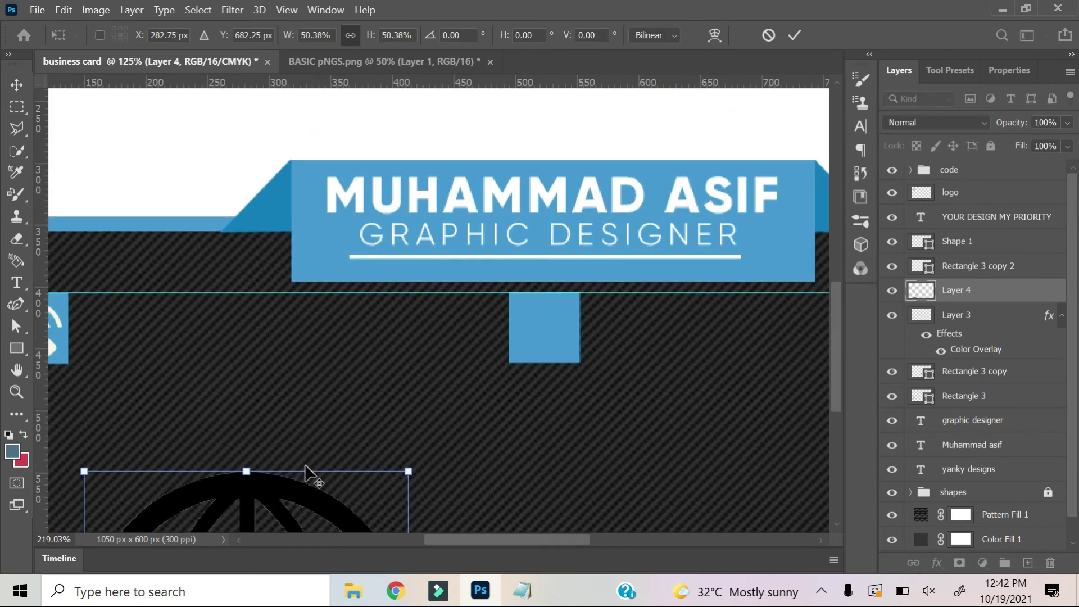
{"action": "left_click_drag", "start_coordinate": [305, 464], "coordinate": [504, 262]}
{"action": "left_click_drag", "start_coordinate": [615, 250], "coordinate": [484, 398]}
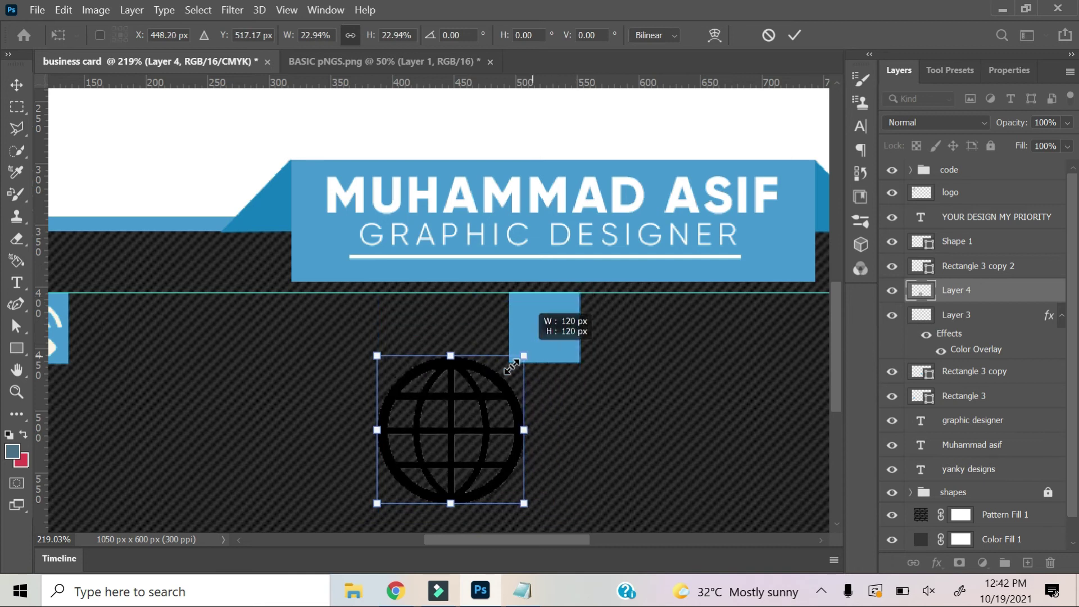
{"action": "left_click_drag", "start_coordinate": [477, 438], "coordinate": [583, 316]}
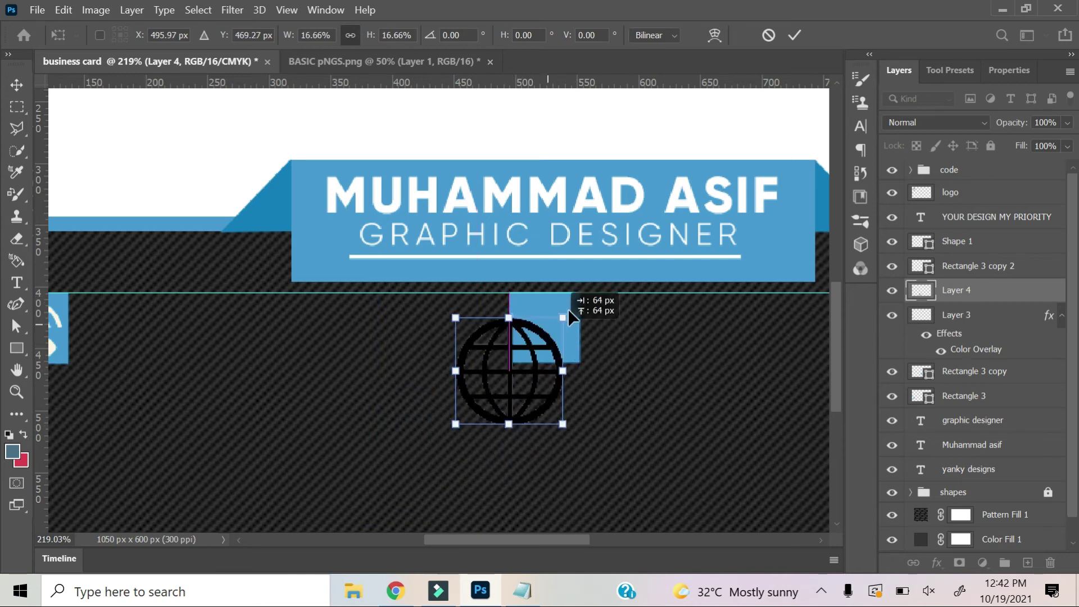
{"action": "scroll", "coordinate": [582, 321], "scroll_direction": "up", "scroll_amount": 3}
{"action": "left_click_drag", "start_coordinate": [377, 436], "coordinate": [472, 337]}
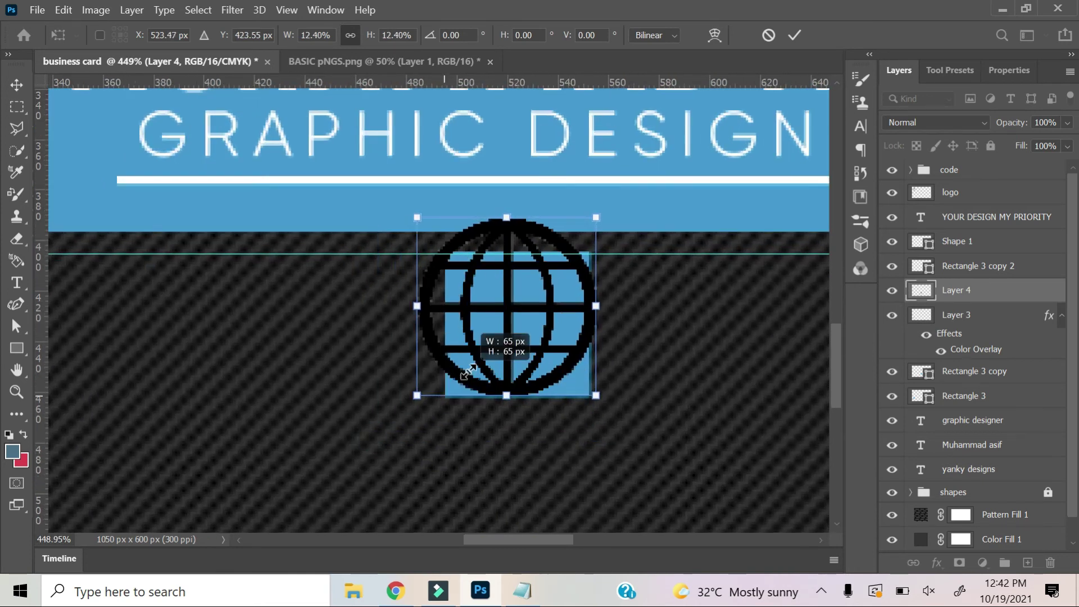
{"action": "left_click_drag", "start_coordinate": [537, 321], "coordinate": [520, 355]}
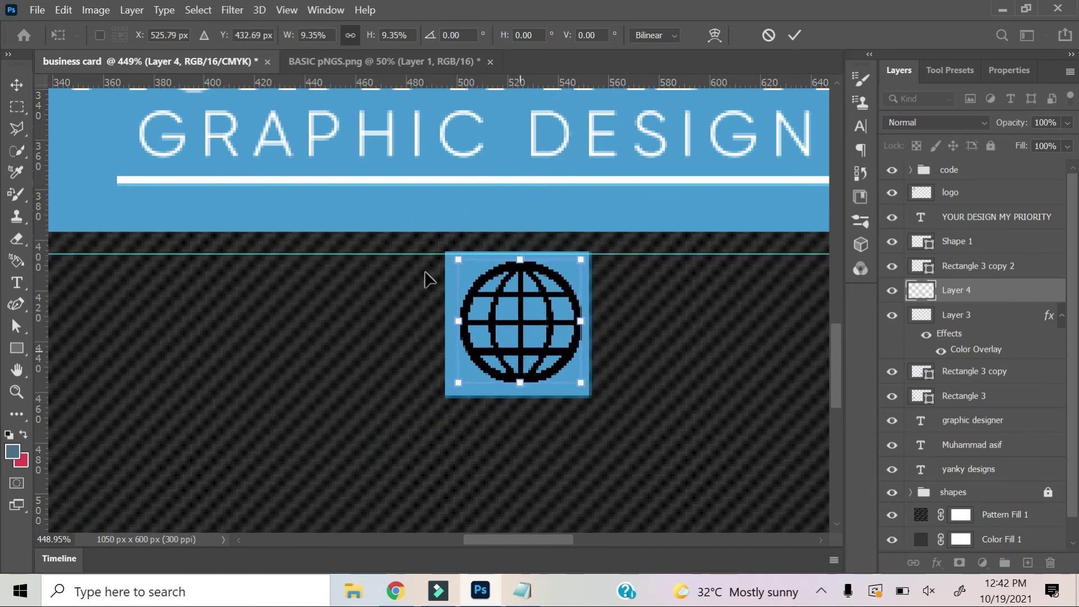
{"action": "left_click", "coordinate": [16, 85]}
- Copy the phone icon's cream Color Overlay onto the globe layer, Layer 4
{"action": "right_click", "coordinate": [957, 287]}
{"action": "left_click", "coordinate": [982, 361]}
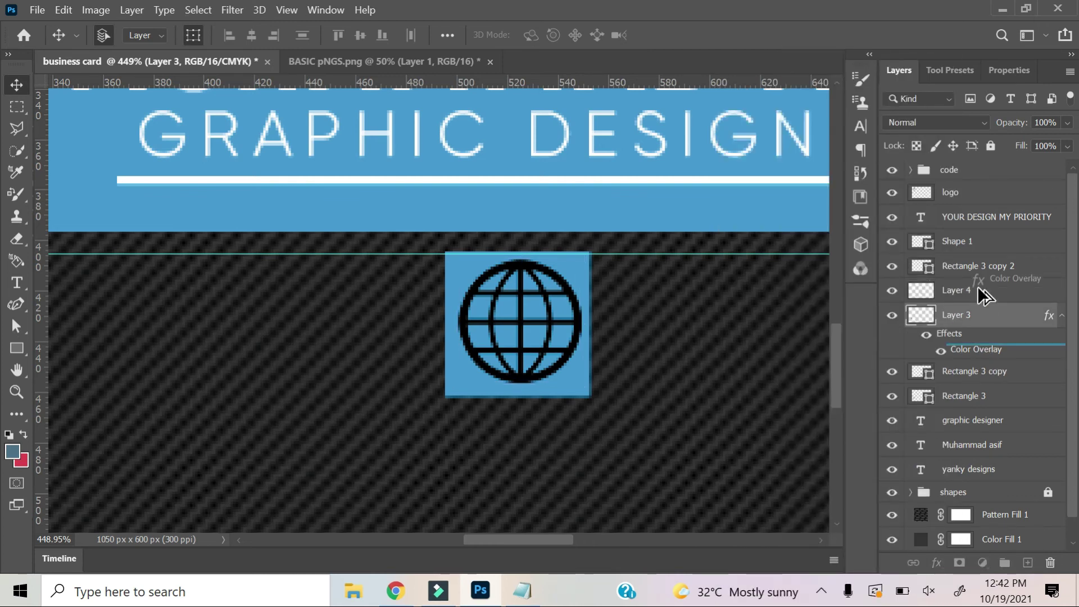
{"action": "left_click_drag", "start_coordinate": [979, 287], "coordinate": [981, 298]}
{"action": "left_click", "coordinate": [566, 356]}
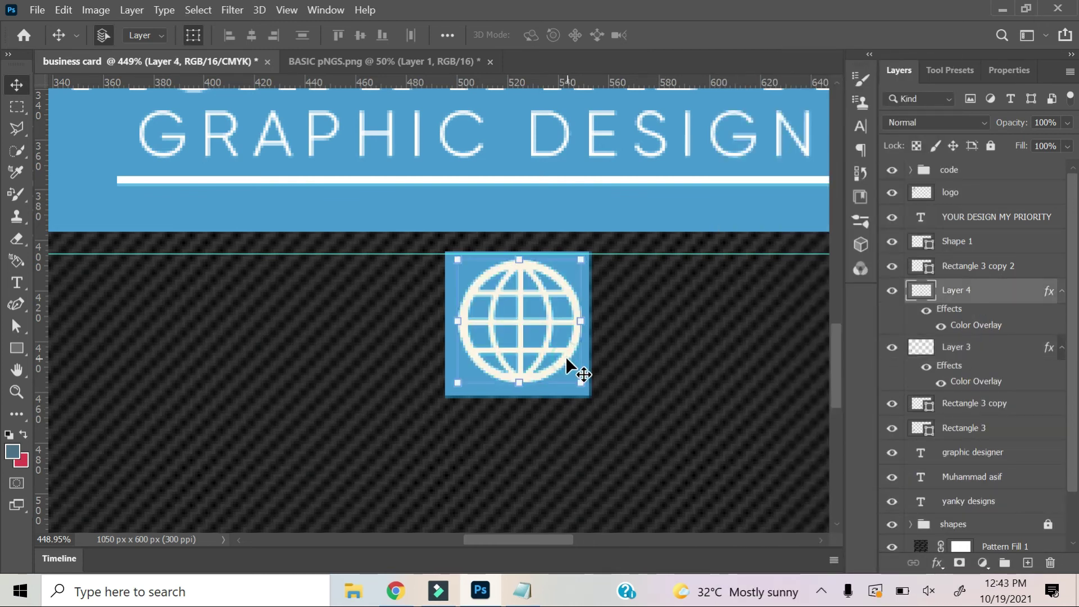
{"action": "key", "text": "ctrl+0"}
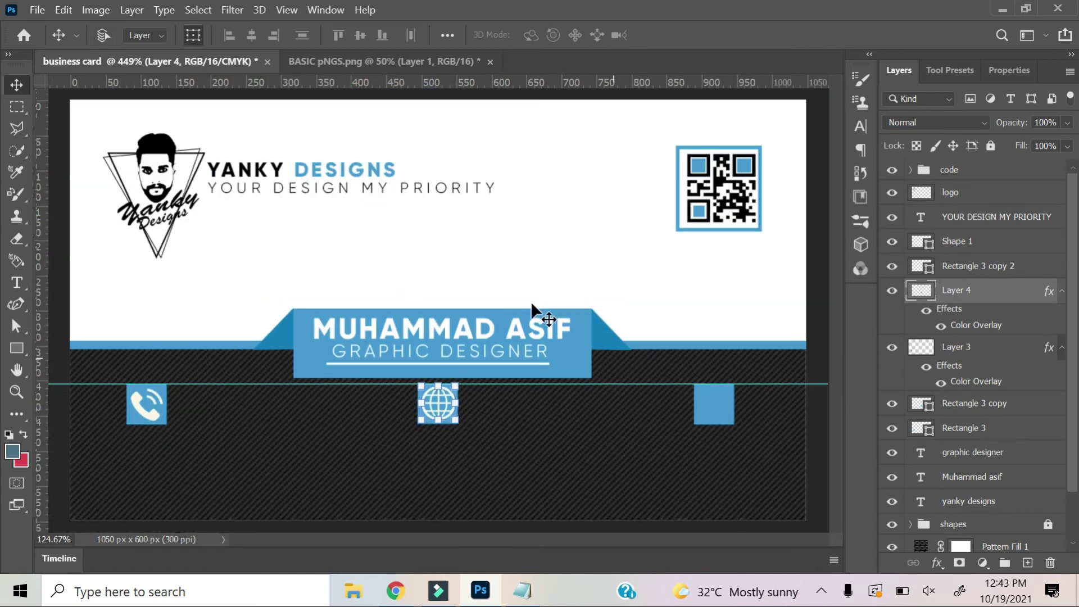
- Marquee-select the house icon in BASIC pNGS.png and carry it to the card
{"action": "left_click", "coordinate": [337, 61]}
{"action": "left_click", "coordinate": [17, 106]}
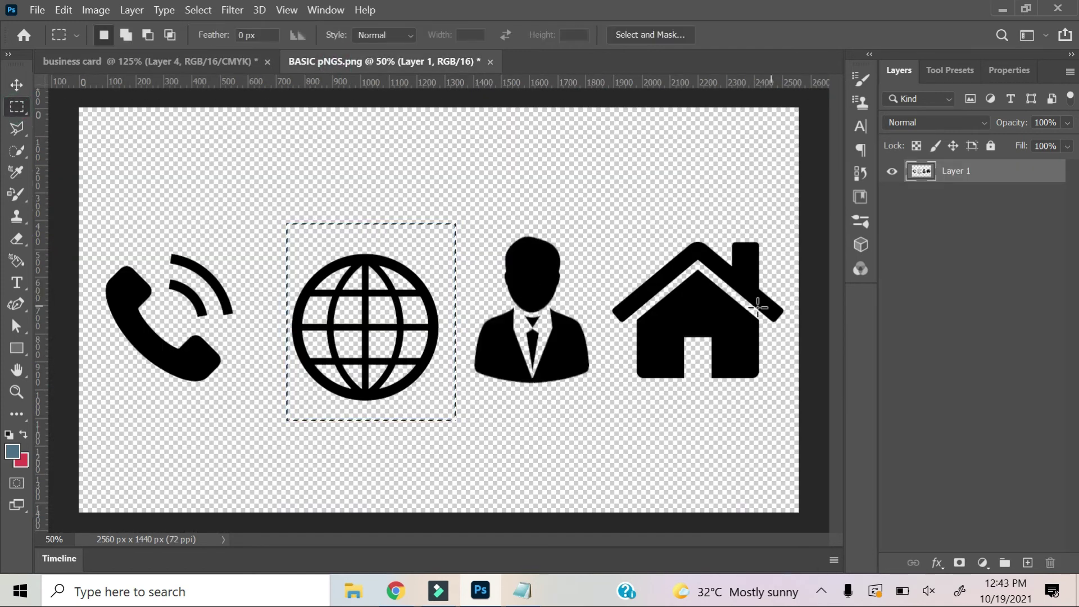
{"action": "mouse_move", "coordinate": [602, 197]}
{"action": "left_mouse_down"}
{"action": "mouse_move", "coordinate": [770, 410]}
{"action": "mouse_move", "coordinate": [793, 410]}
{"action": "left_mouse_up"}
{"action": "key", "text": "v"}
{"action": "mouse_move", "coordinate": [697, 326]}
{"action": "left_mouse_down"}
{"action": "mouse_move", "coordinate": [231, 51]}
{"action": "mouse_move", "coordinate": [519, 231]}
{"action": "left_mouse_up"}
- Shrink the house icon and fit it inside the right blue square, above its layer
{"action": "left_click_drag", "start_coordinate": [642, 112], "coordinate": [295, 387]}
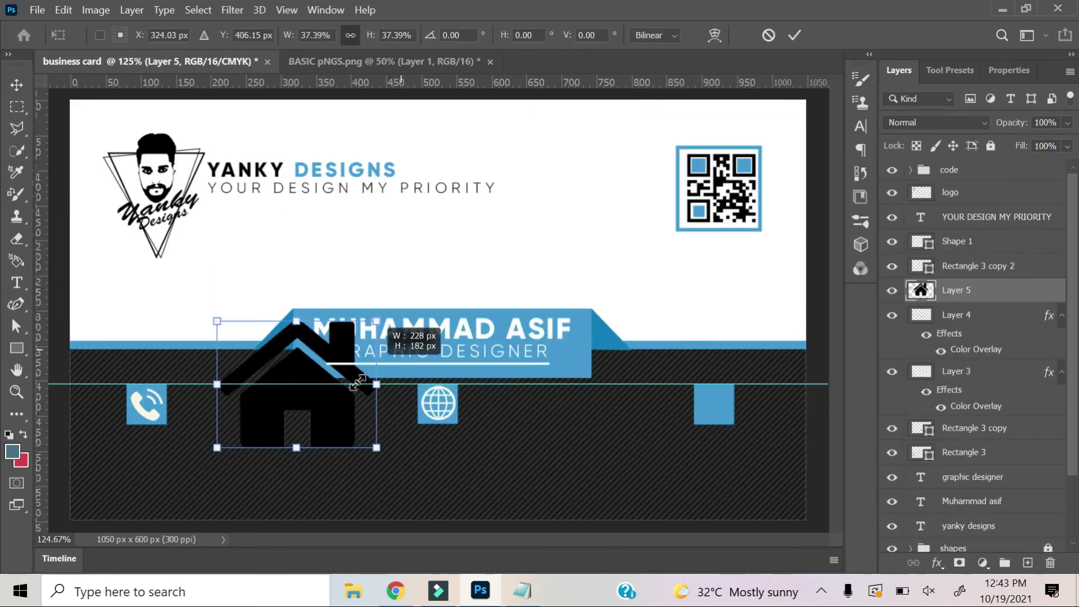
{"action": "left_click_drag", "start_coordinate": [270, 423], "coordinate": [709, 431]}
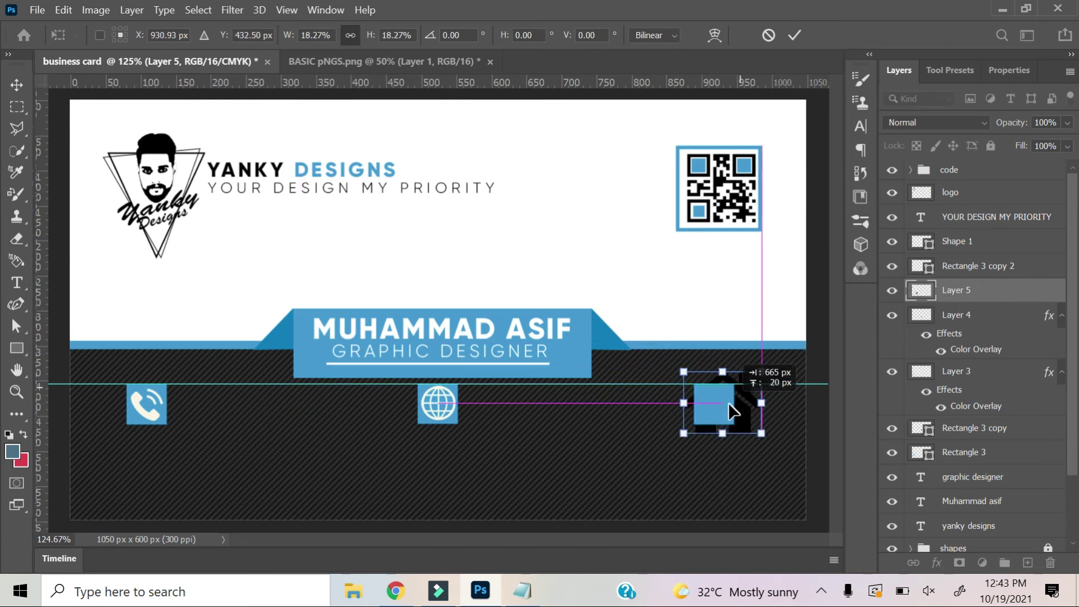
{"action": "left_click_drag", "start_coordinate": [1025, 292], "coordinate": [918, 259]}
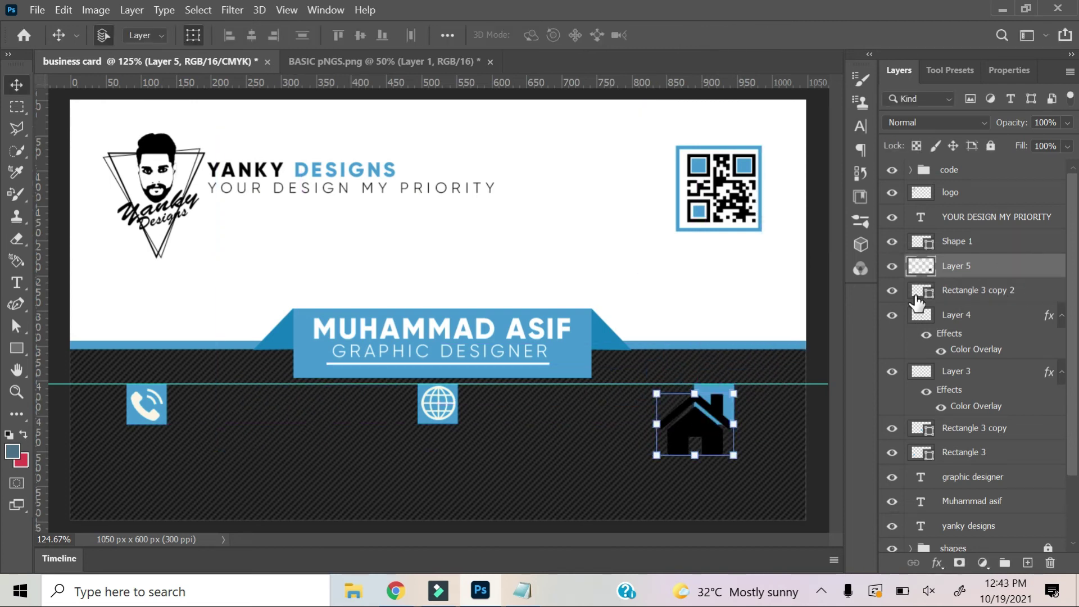
{"action": "scroll", "coordinate": [698, 453], "scroll_direction": "up", "scroll_amount": 3}
{"action": "scroll", "coordinate": [664, 466], "scroll_direction": "up", "scroll_amount": 3}
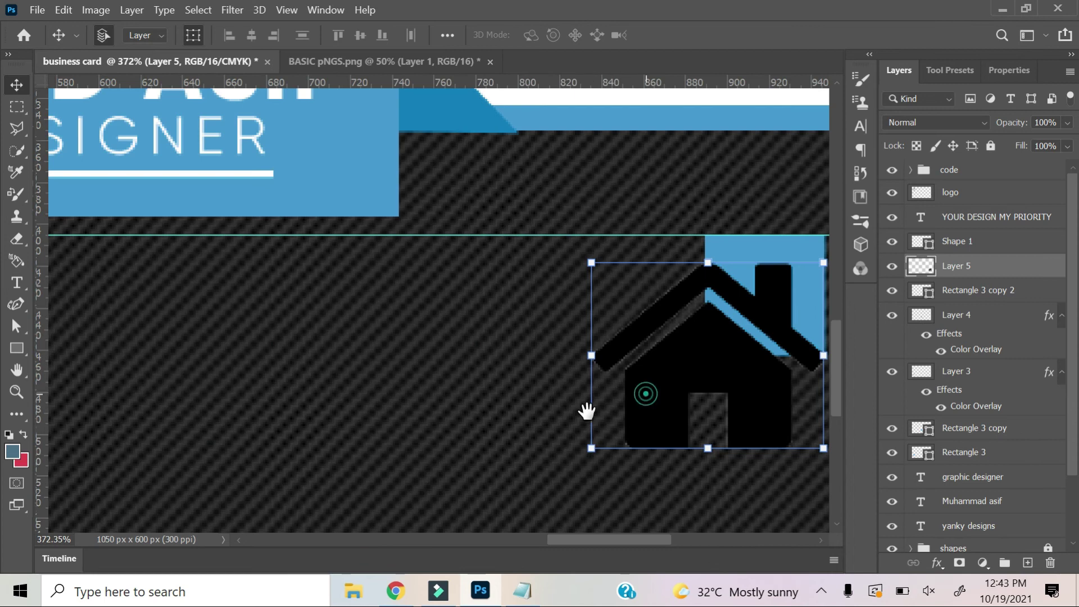
{"action": "left_click_drag", "start_coordinate": [587, 411], "coordinate": [463, 430]}
{"action": "left_click_drag", "start_coordinate": [468, 466], "coordinate": [579, 382]}
{"action": "left_click_drag", "start_coordinate": [652, 345], "coordinate": [665, 330]}
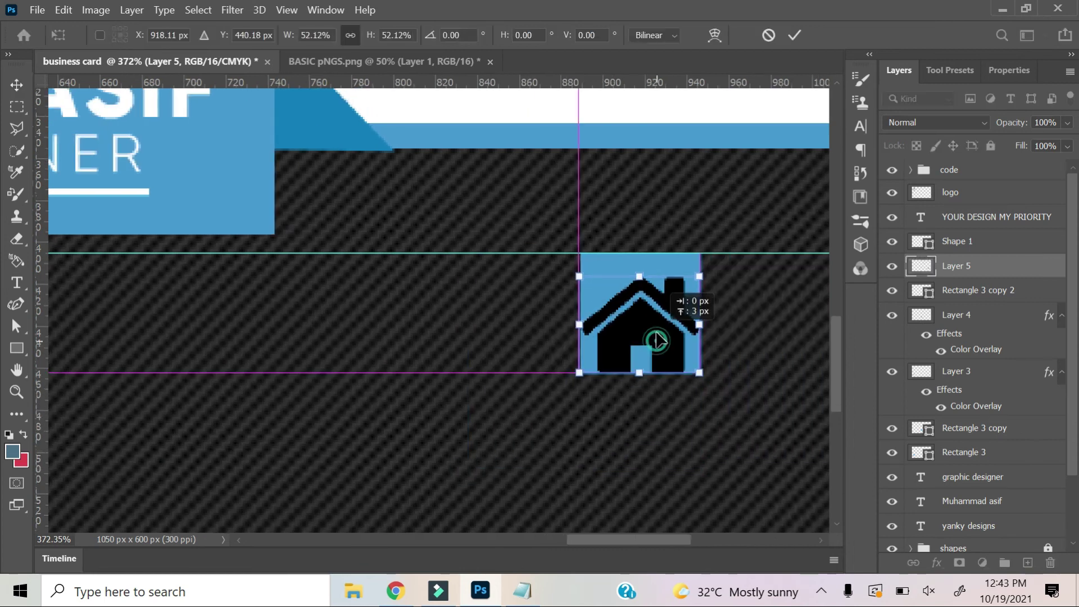
- Copy the cream Color Overlay onto the house layer, Layer 5
{"action": "left_click", "coordinate": [979, 356]}
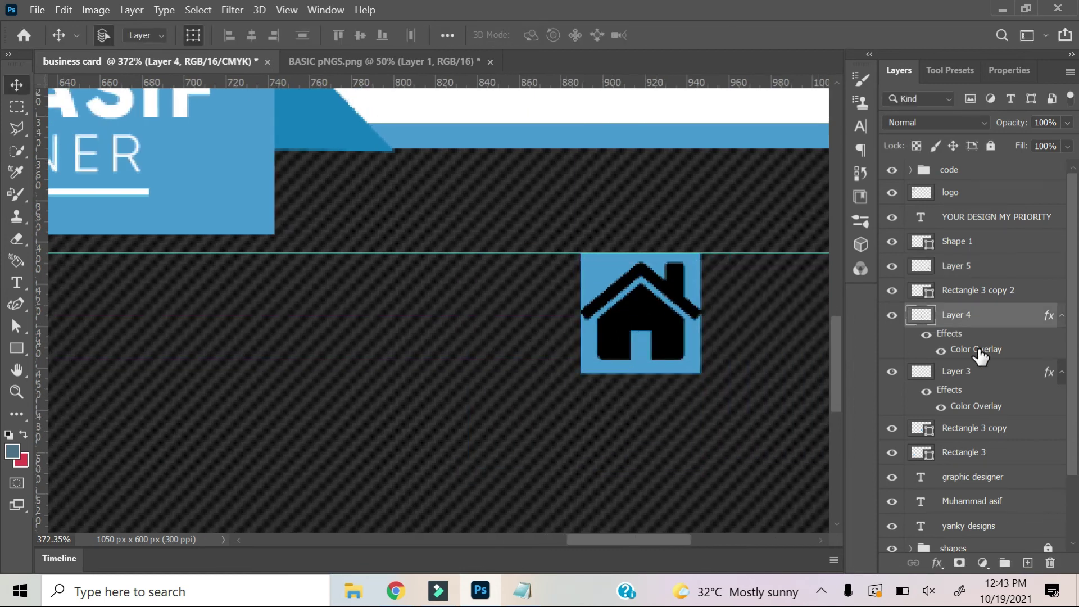
{"action": "left_click_drag", "start_coordinate": [974, 270], "coordinate": [972, 271]}
{"action": "key", "text": "ctrl+0"}
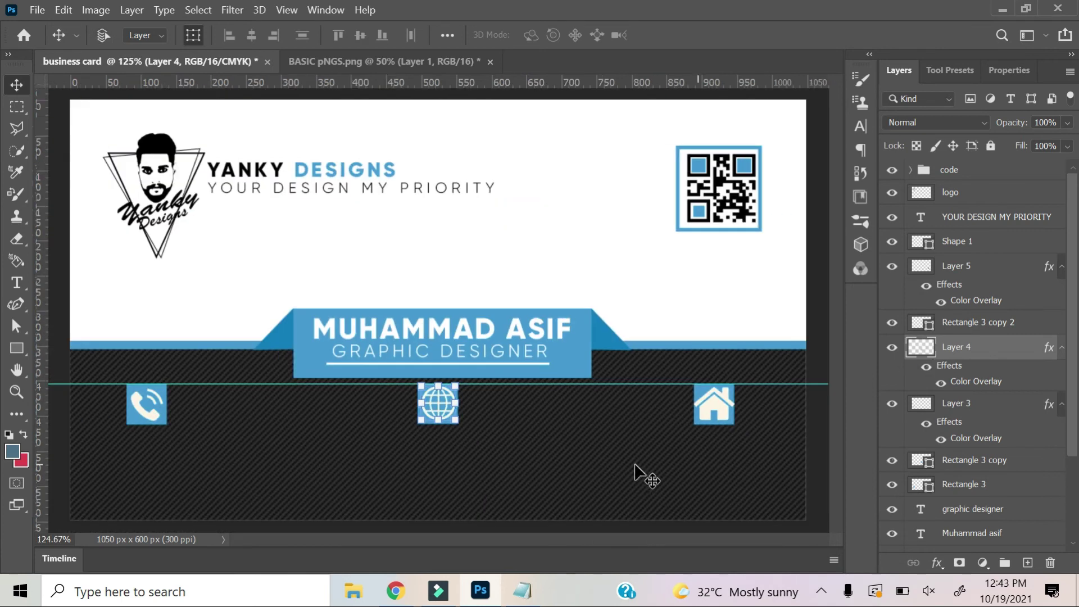
{"action": "left_click", "coordinate": [634, 470], "text": "ctrl"}
{"action": "left_click", "coordinate": [534, 340], "text": "ctrl"}
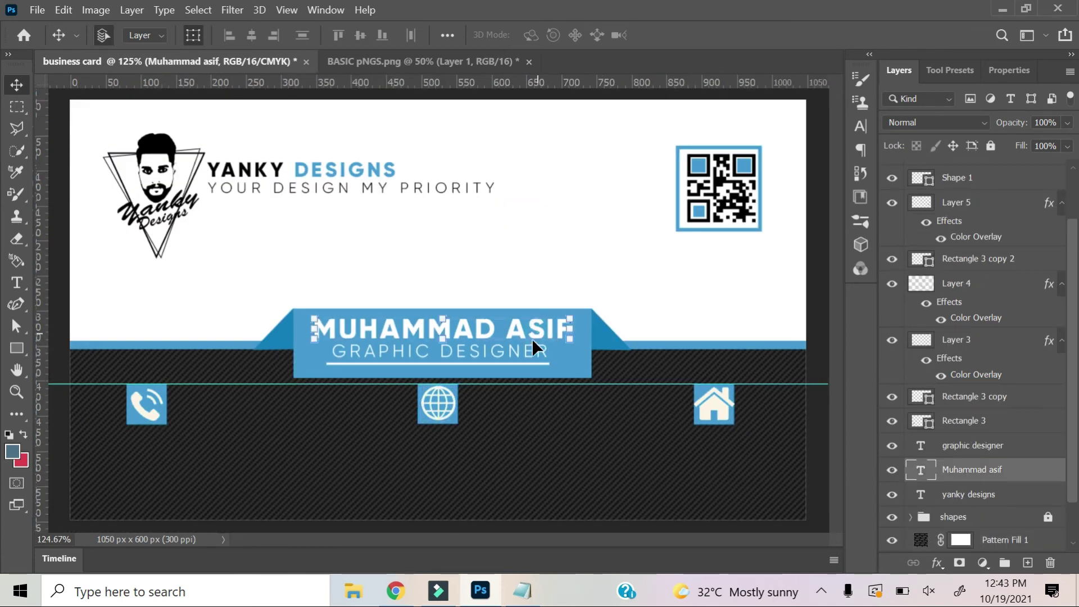
{"action": "key", "text": "ctrl+t"}
{"action": "key", "text": "Return"}
- Paste the two phone-number lines from the notes as text beneath the phone icon
{"action": "left_click", "coordinate": [514, 579]}
{"action": "left_click_drag", "start_coordinate": [191, 177], "coordinate": [48, 145]}
{"action": "left_click", "coordinate": [692, 32]}
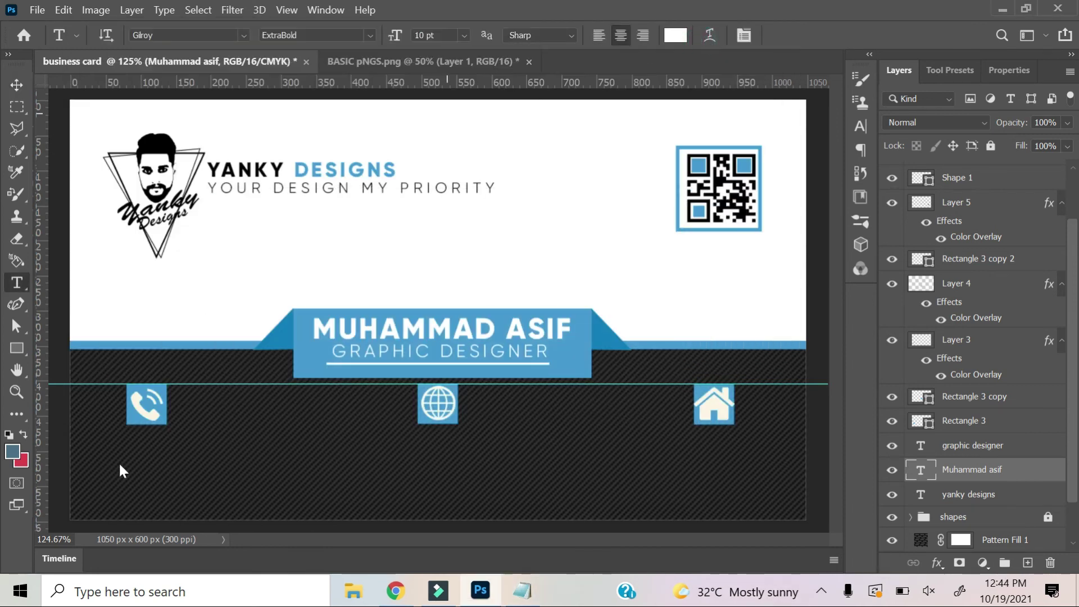
{"action": "left_click", "coordinate": [136, 453]}
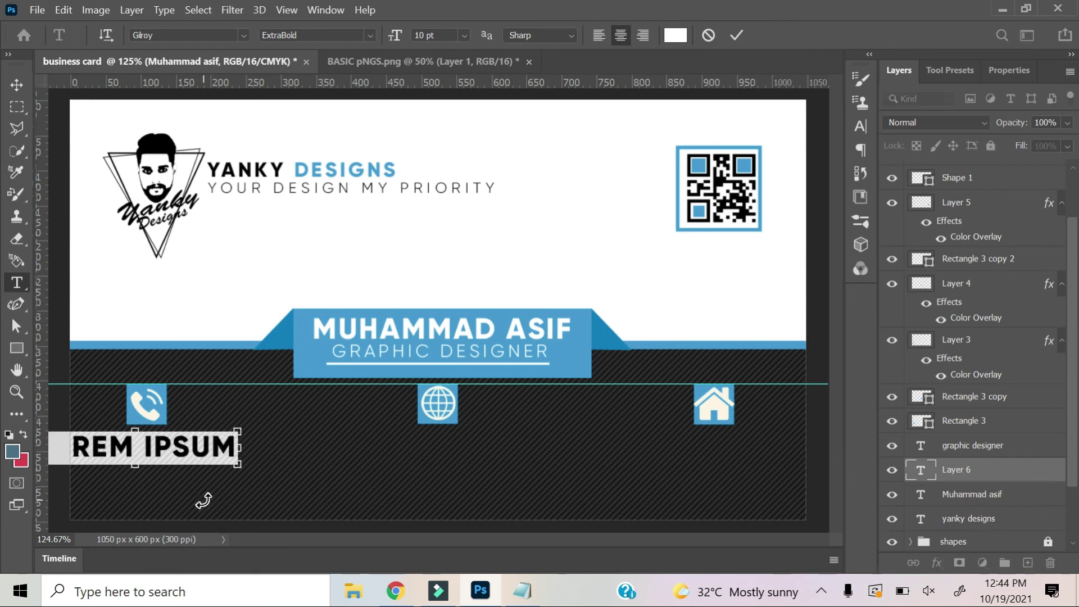
{"action": "key", "text": "ctrl+v"}
{"action": "left_click", "coordinate": [16, 84]}
{"action": "left_click_drag", "start_coordinate": [224, 453], "coordinate": [269, 441]}
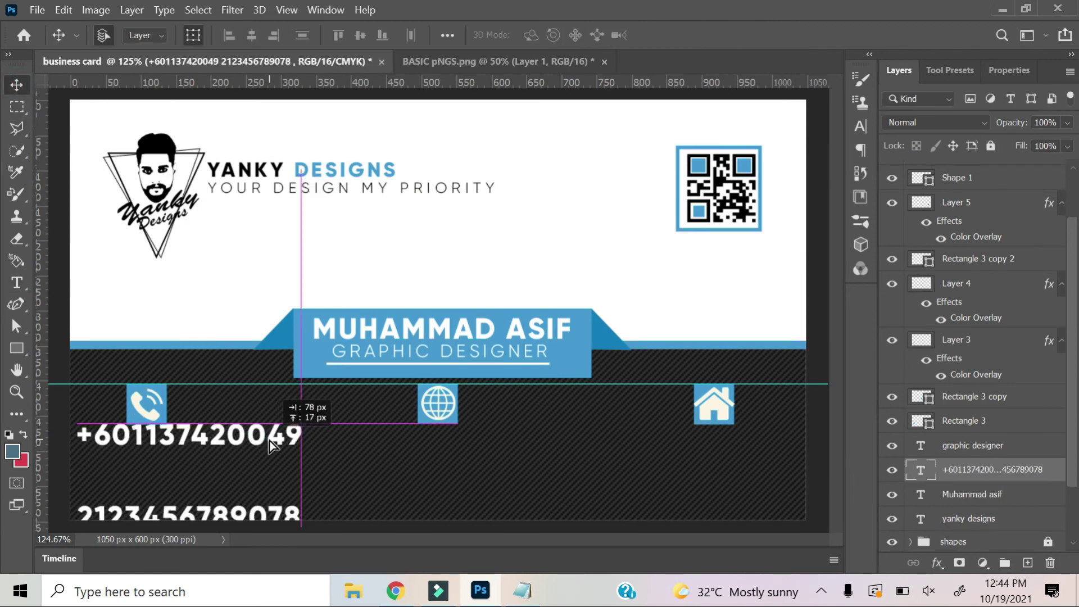
- Set the phone text to 6 pt with 8 pt leading and nudge it into place
{"action": "left_click", "coordinate": [860, 126]}
{"action": "left_click_drag", "start_coordinate": [773, 133], "coordinate": [755, 125]}
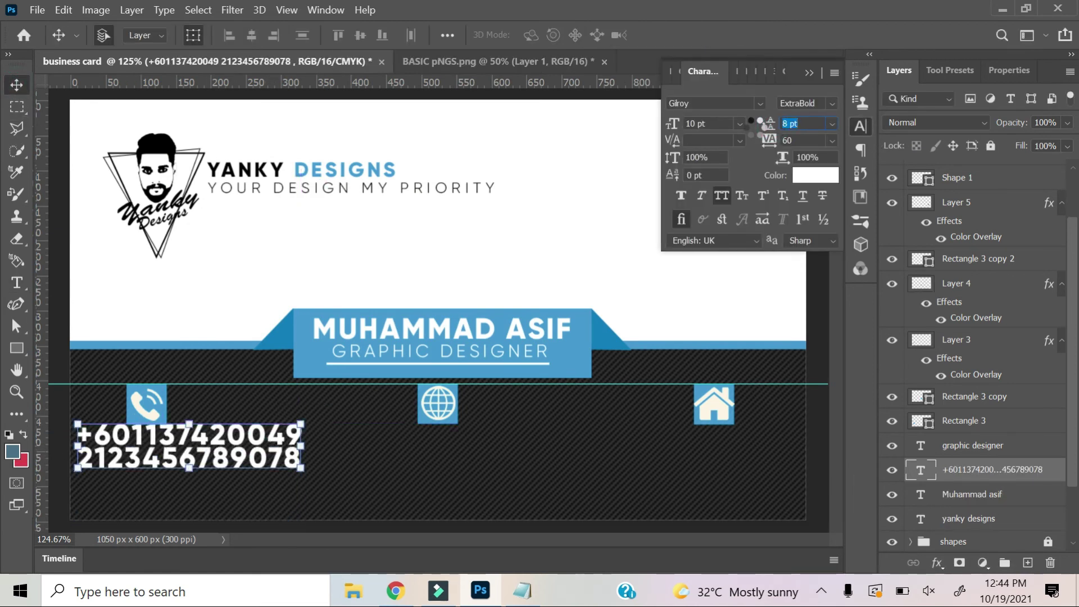
{"action": "left_click", "coordinate": [742, 123]}
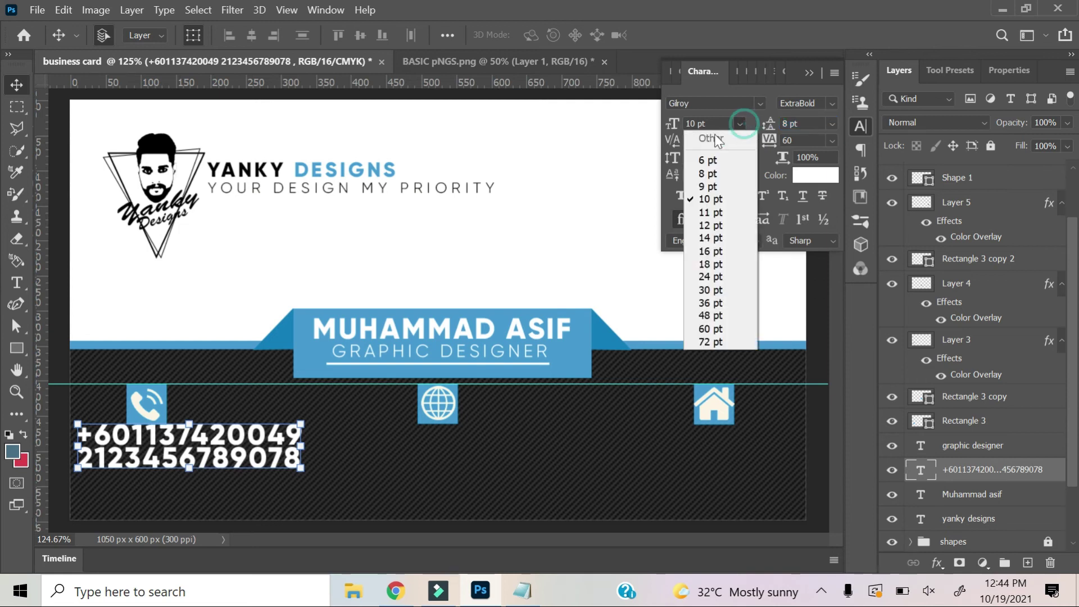
{"action": "left_click", "coordinate": [723, 176]}
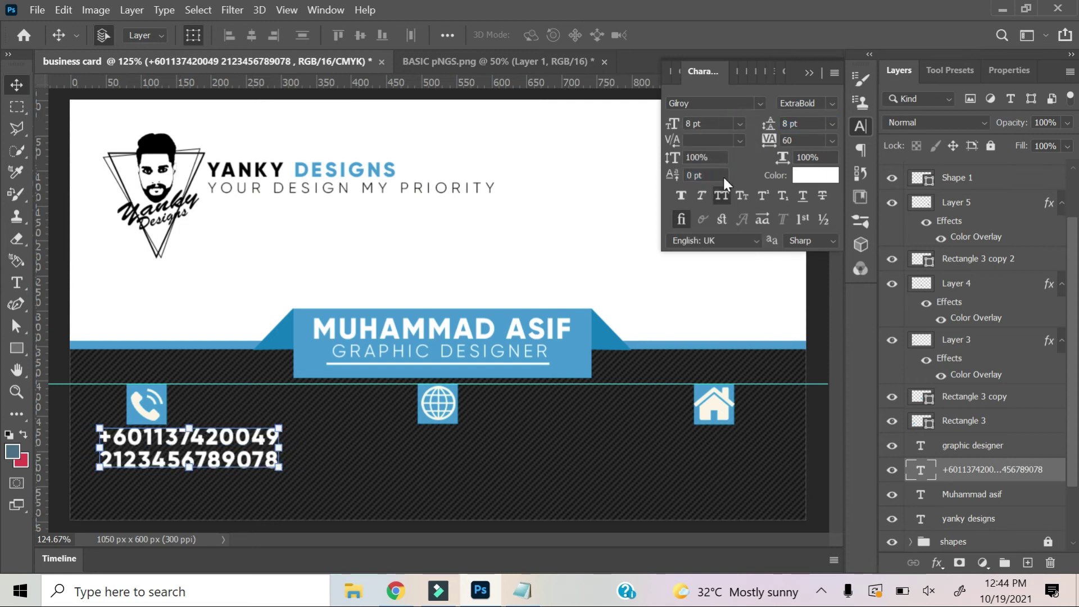
{"action": "key", "text": "Left"}
{"action": "key", "text": "Left"}
{"action": "key", "text": "Left"}
{"action": "key", "text": "Left"}
{"action": "key", "text": "Left"}
{"action": "key", "text": "Left"}
{"action": "key", "text": "Left"}
{"action": "key", "text": "Left"}
{"action": "key", "text": "Left"}
{"action": "key", "text": "Return"}
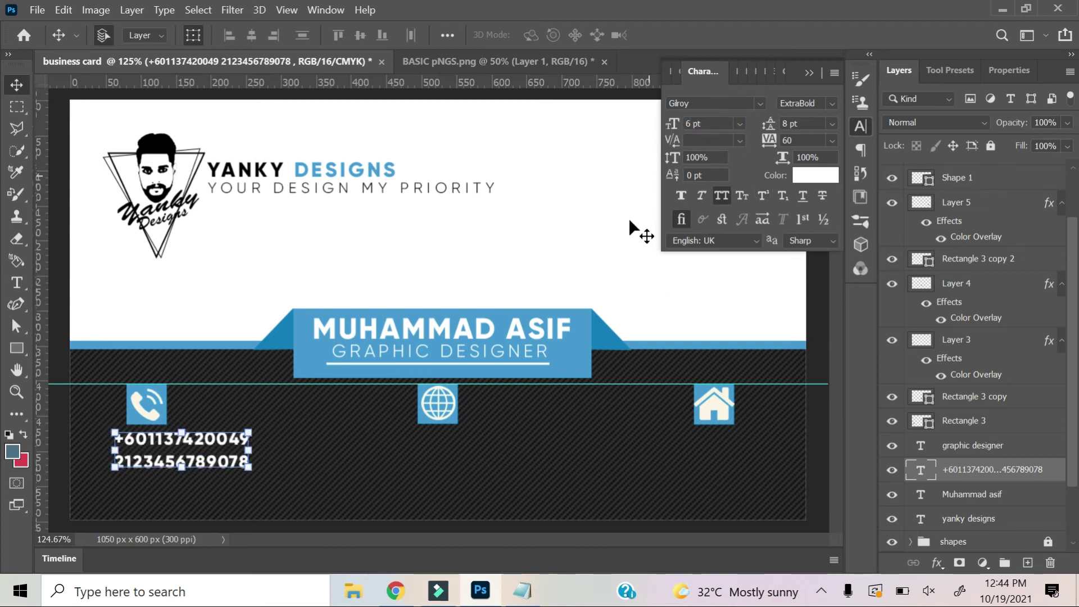
{"action": "key", "text": "Left"}
{"action": "key", "text": "Left"}
{"action": "key", "text": "Left"}
{"action": "key", "text": "Left"}
{"action": "key", "text": "Left"}
{"action": "key", "text": "Left"}
{"action": "key", "text": "Left"}
{"action": "key", "text": "Left"}
{"action": "key", "text": "Left"}
{"action": "key", "text": "Left"}
{"action": "key", "text": "Left"}
{"action": "key", "text": "Left"}
{"action": "key", "text": "Left"}
{"action": "key", "text": "Left"}
{"action": "key", "text": "Left"}
{"action": "key", "text": "Left"}
{"action": "key", "text": "Left"}
{"action": "key", "text": "Left"}
{"action": "key", "text": "Left"}
{"action": "key", "text": "Left"}
{"action": "key", "text": "Down"}
{"action": "key", "text": "Down"}
{"action": "key", "text": "Down"}
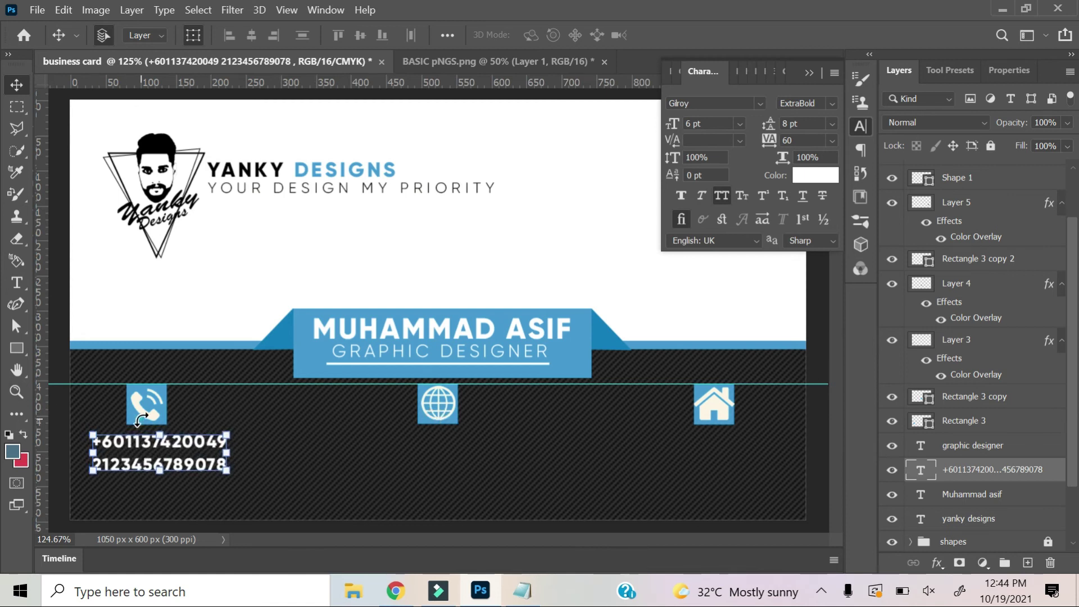
- Select the phone icon with its blue square and nudge them right
{"action": "key", "text": "m"}
{"action": "scroll", "coordinate": [135, 441], "scroll_direction": "up", "scroll_amount": 5}
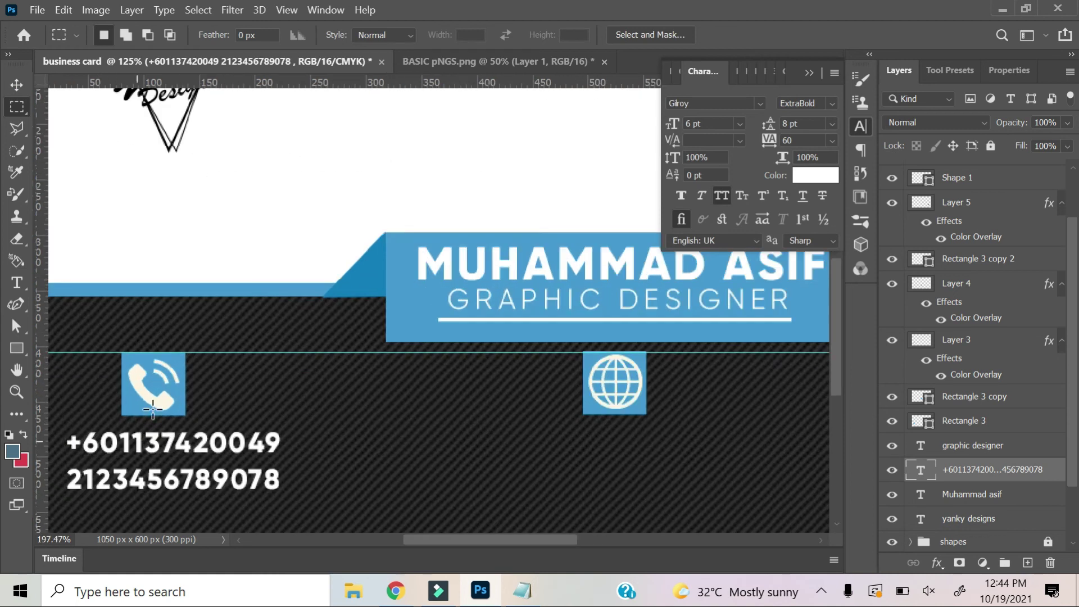
{"action": "key", "text": "v"}
{"action": "left_click", "coordinate": [138, 406]}
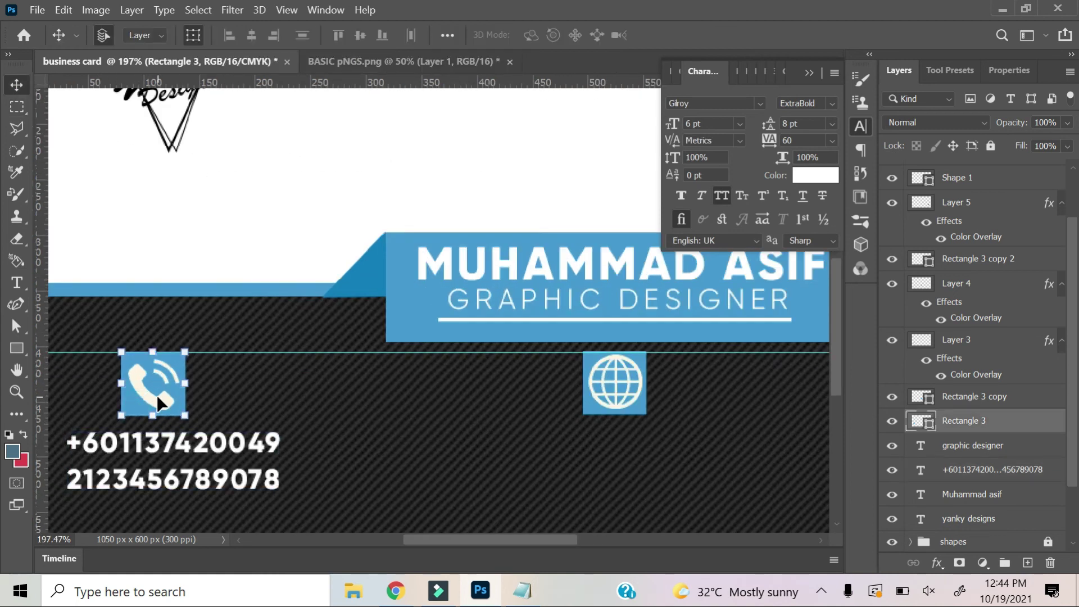
{"action": "left_click", "coordinate": [891, 340]}
{"action": "left_click", "coordinate": [959, 340], "text": "ctrl"}
{"action": "key", "text": "Right"}
{"action": "key", "text": "Right"}
{"action": "key", "text": "Right"}
{"action": "key", "text": "Right"}
{"action": "key", "text": "Right"}
{"action": "key", "text": "Right"}
{"action": "key", "text": "Right"}
{"action": "key", "text": "Right"}
{"action": "key", "text": "Right"}
- Adjust the phone text's letter spacing, set 5 pt leading, and copy it under the globe
{"action": "left_click", "coordinate": [276, 439]}
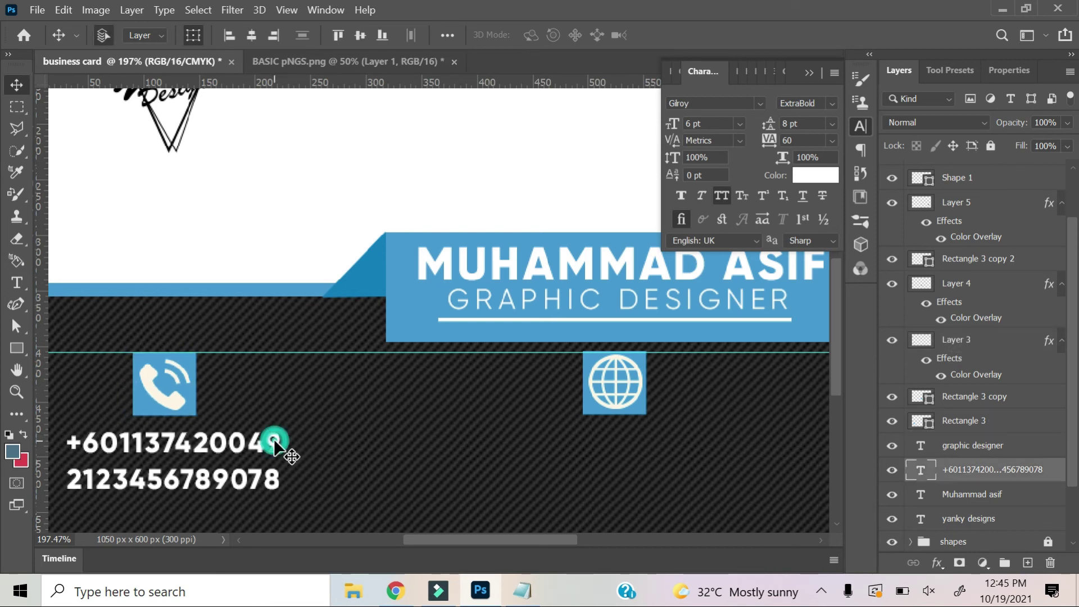
{"action": "key", "text": "ctrl+1"}
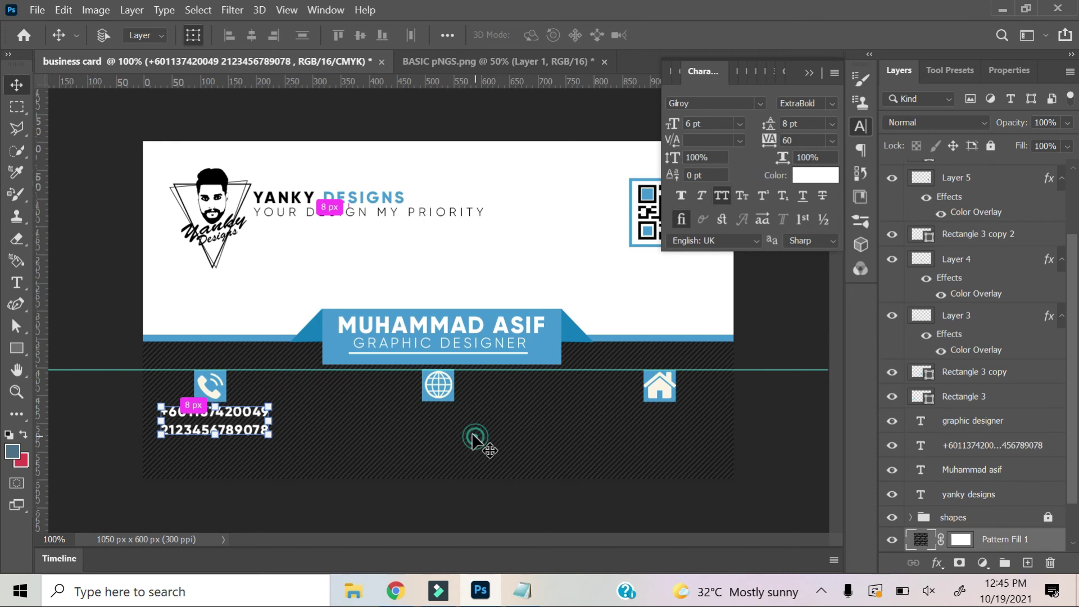
{"action": "left_click", "coordinate": [804, 140]}
{"action": "type", "text": "-300"}
{"action": "key", "text": "Return"}
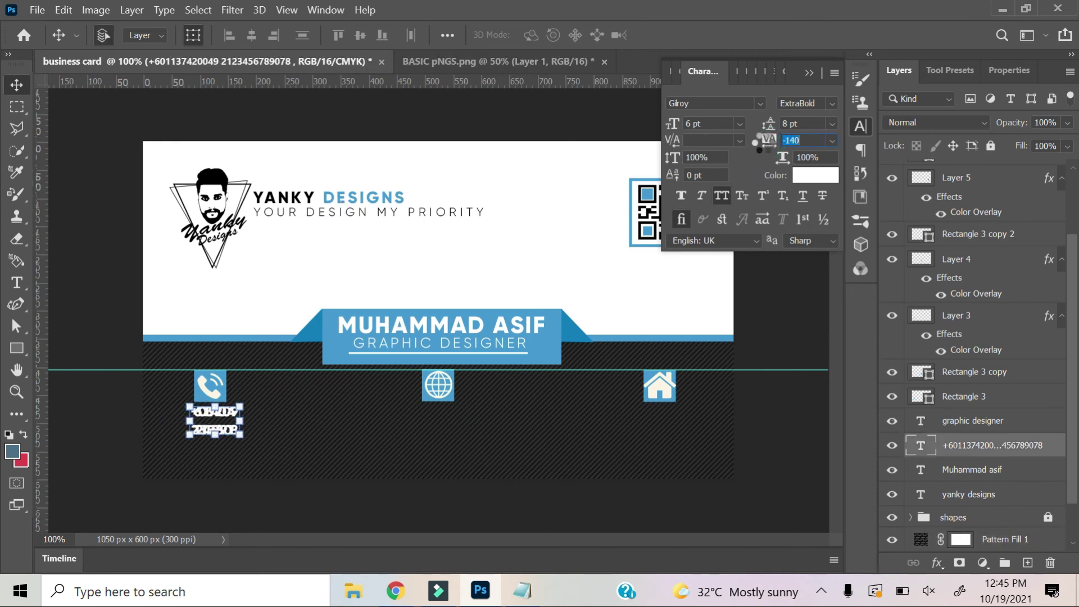
{"action": "left_click_drag", "start_coordinate": [760, 142], "coordinate": [768, 140]}
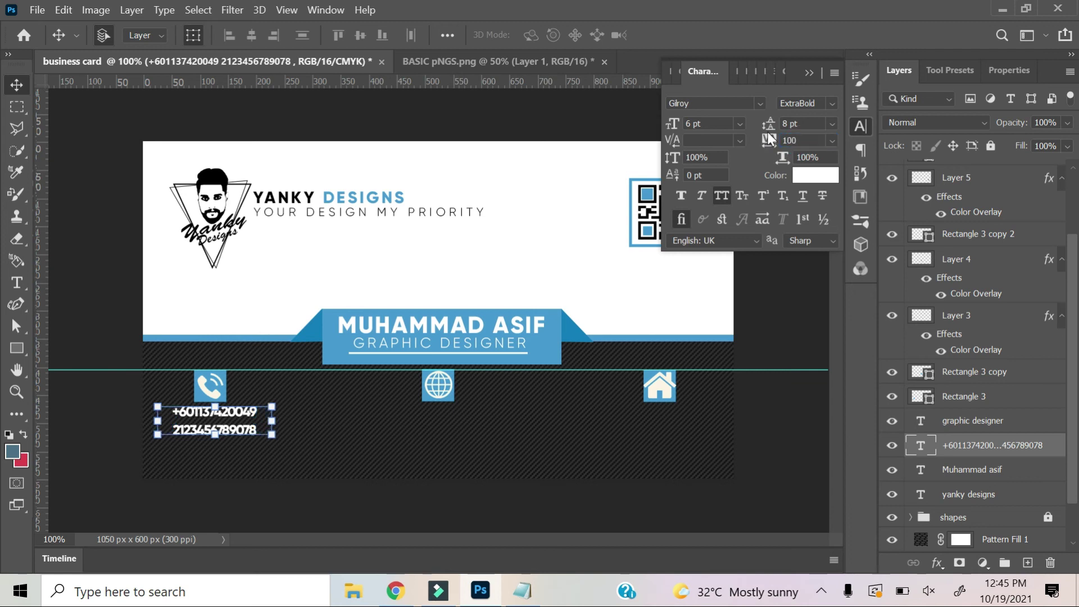
{"action": "left_click_drag", "start_coordinate": [770, 135], "coordinate": [764, 129]}
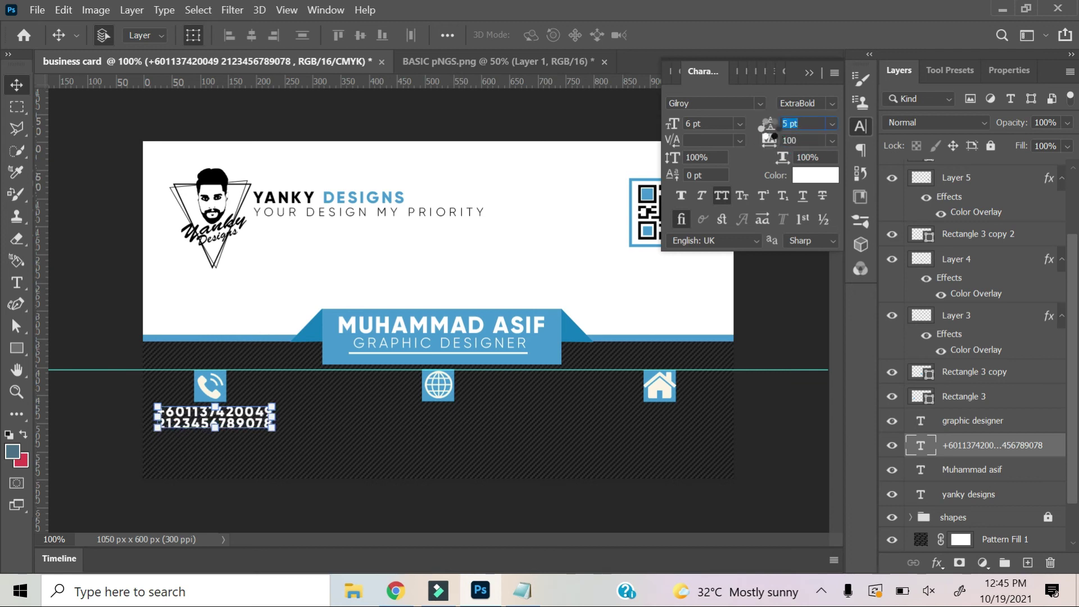
{"action": "left_click", "coordinate": [17, 128]}
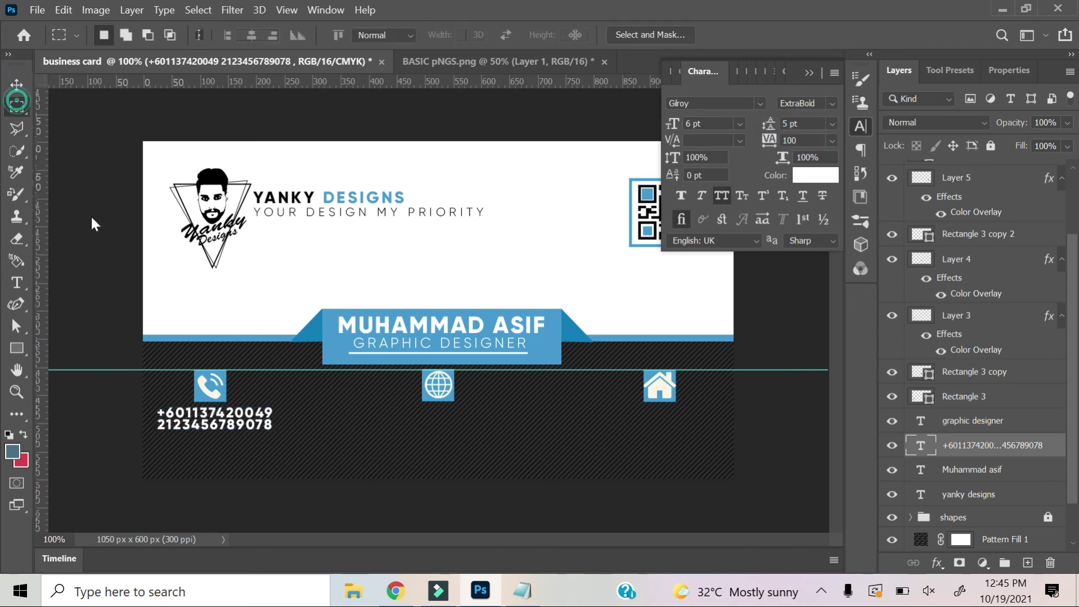
{"action": "left_click_drag", "start_coordinate": [235, 422], "coordinate": [475, 419]}
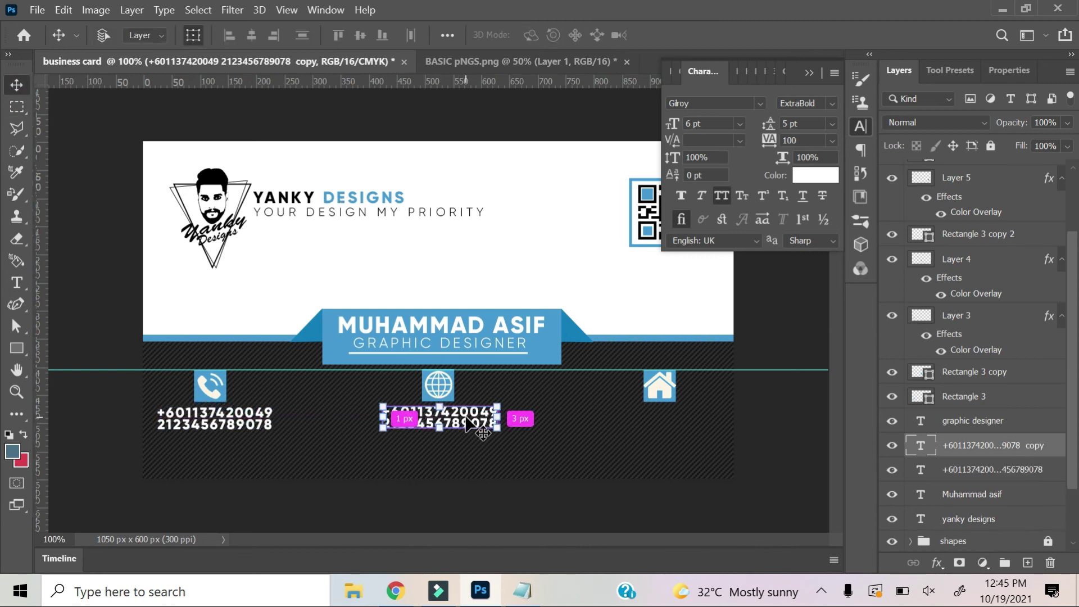
- Group the copied phone-number text and place a copy under the house icon, then bring up the card-details notes
{"action": "key", "text": "ctrl+g"}
{"action": "left_click_drag", "start_coordinate": [468, 424], "coordinate": [668, 424]}
{"action": "left_click", "coordinate": [668, 424]}
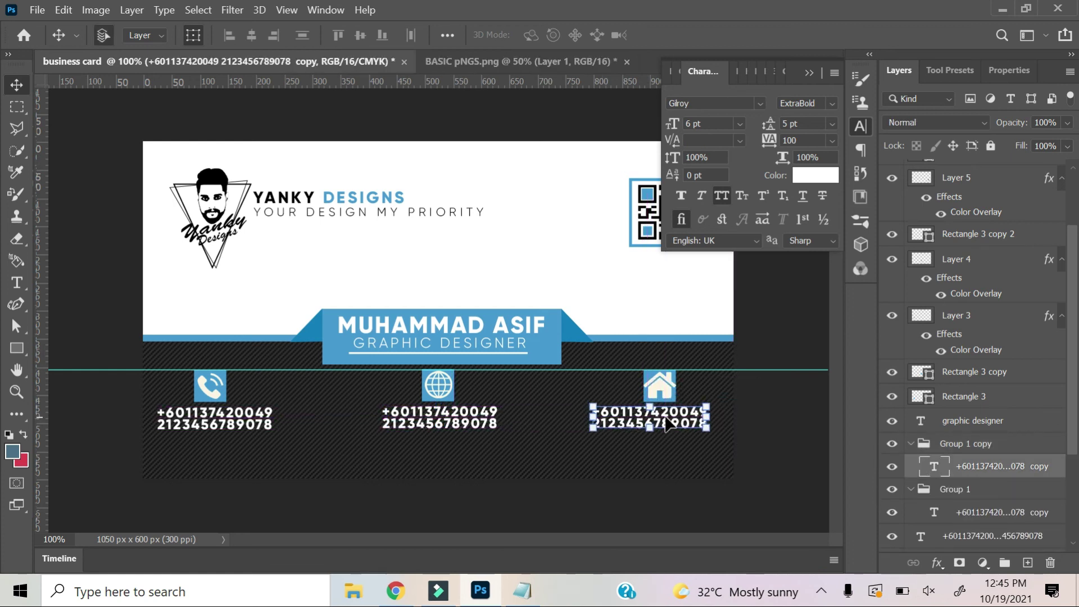
{"action": "key", "text": "alt+Tab"}
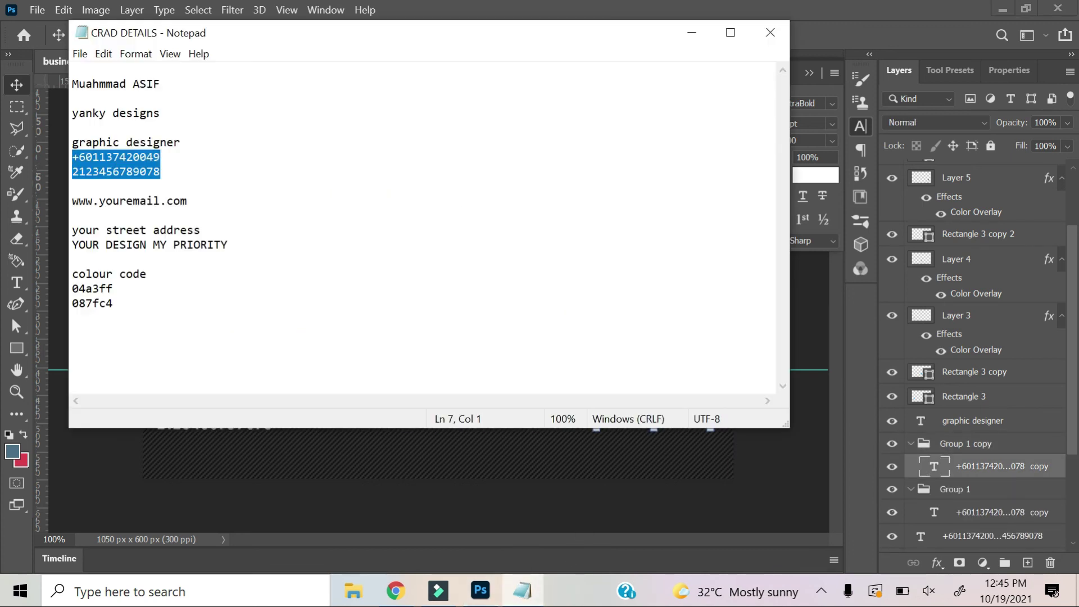
- Replace the house-icon text with the copied street address and set it to 5 pt
{"action": "left_click_drag", "start_coordinate": [73, 230], "coordinate": [38, 229]}
{"action": "left_click", "coordinate": [692, 32]}
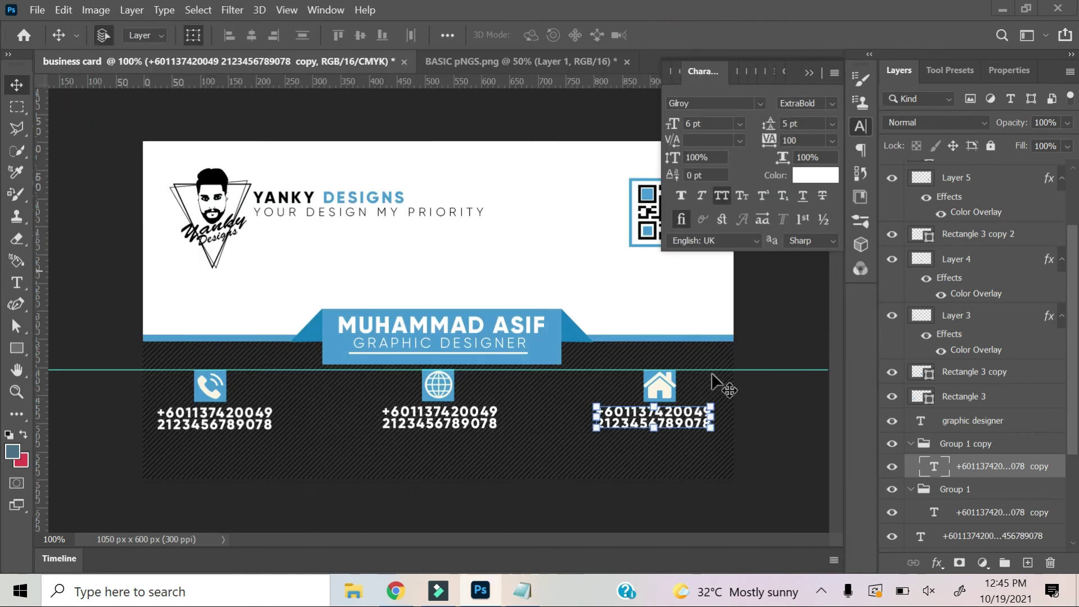
{"action": "double_click", "coordinate": [688, 419]}
{"action": "key", "text": "ctrl+v"}
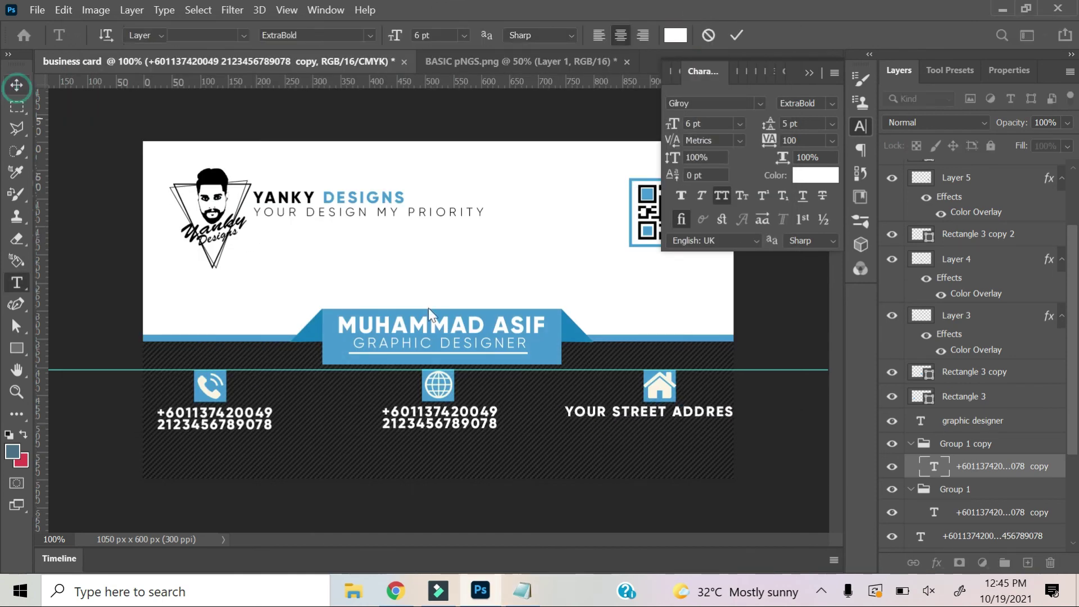
{"action": "key", "text": "ctrl+Return"}
{"action": "key", "text": "v"}
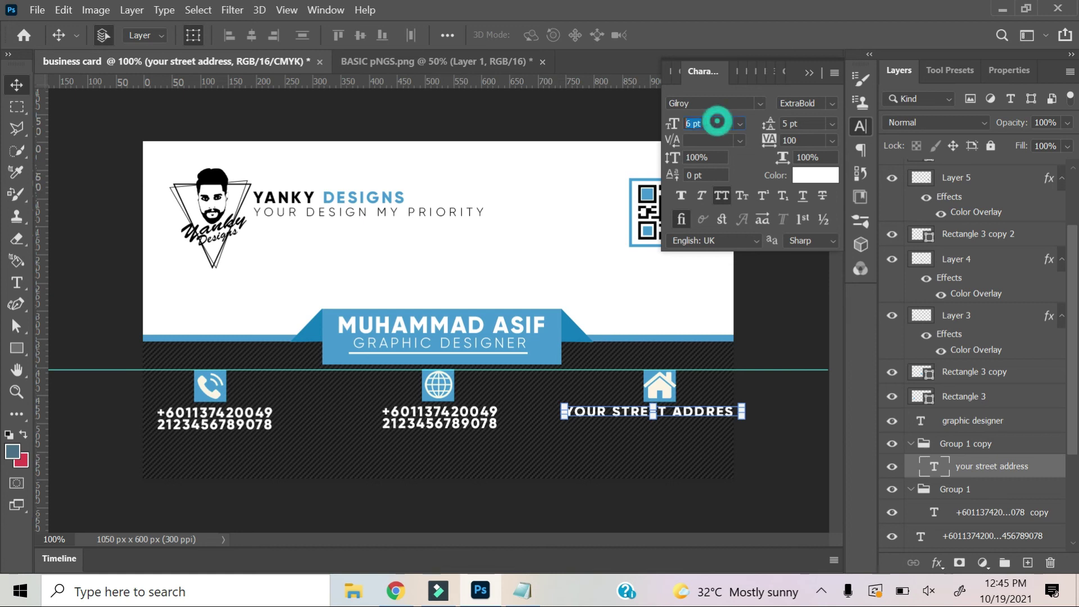
{"action": "key", "text": "Down"}
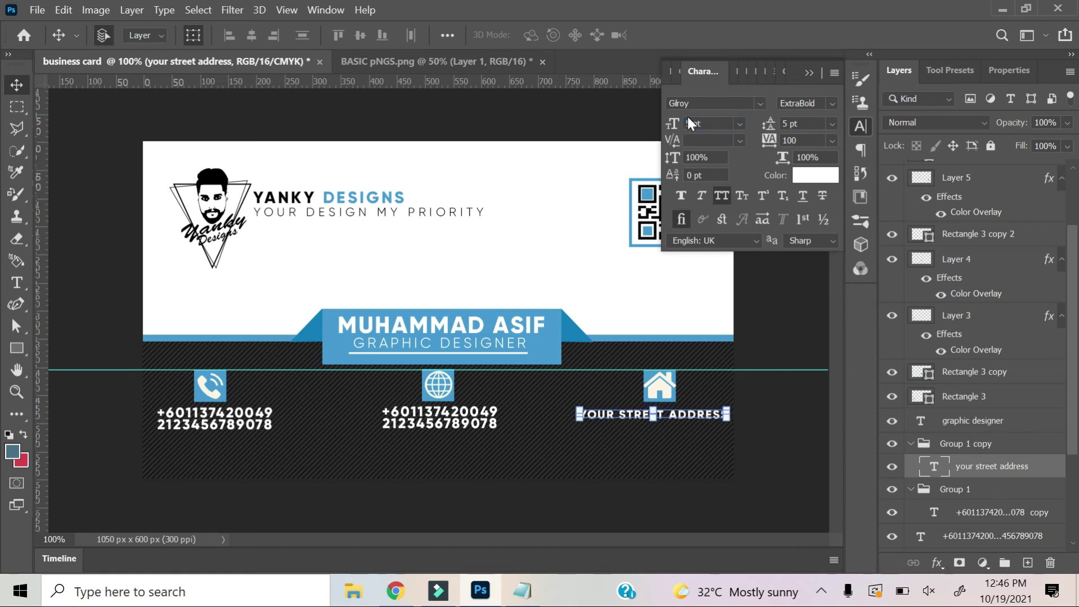
- Split the address text onto two lines and nudge it right under the house icon
{"action": "double_click", "coordinate": [663, 427]}
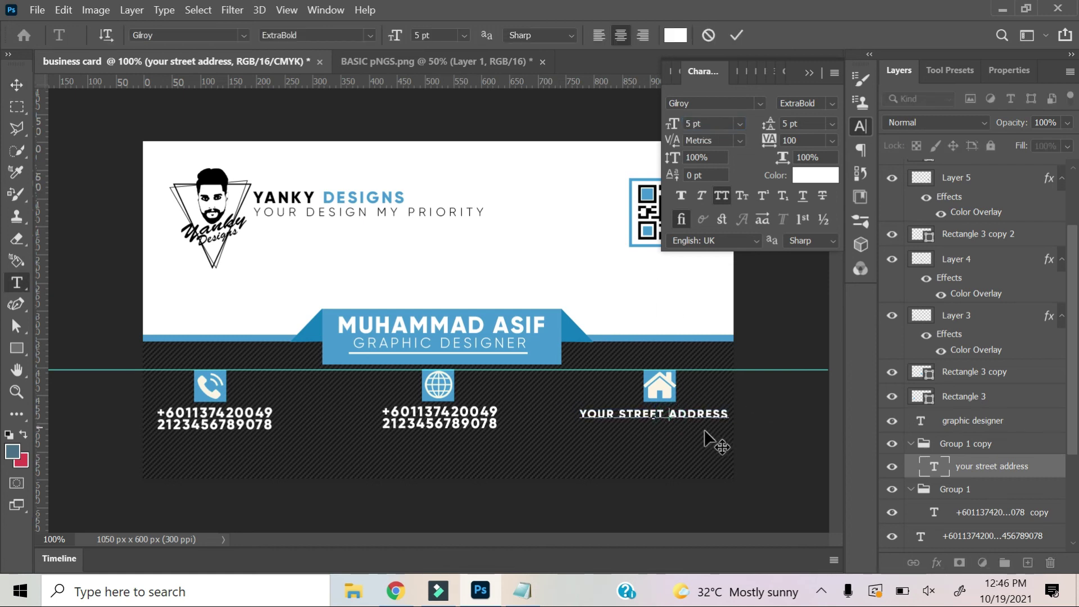
{"action": "key", "text": "Return"}
{"action": "left_click", "coordinate": [16, 82]}
{"action": "key", "text": "Right"}
{"action": "key", "text": "Right"}
{"action": "key", "text": "Right"}
{"action": "key", "text": "Right"}
{"action": "key", "text": "Right"}
{"action": "key", "text": "Right"}
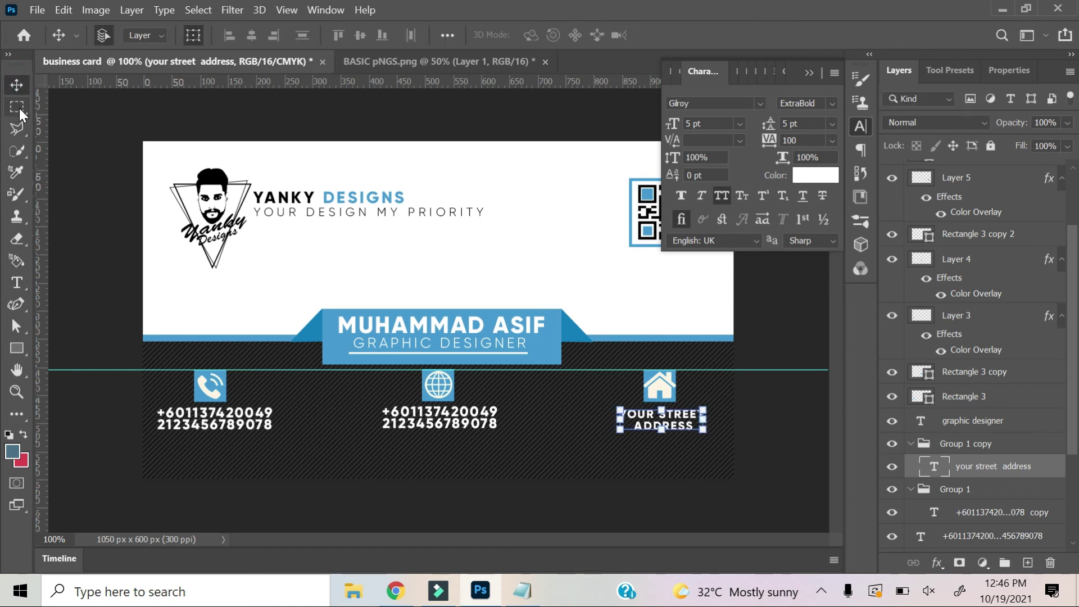
{"action": "left_click", "coordinate": [19, 108]}
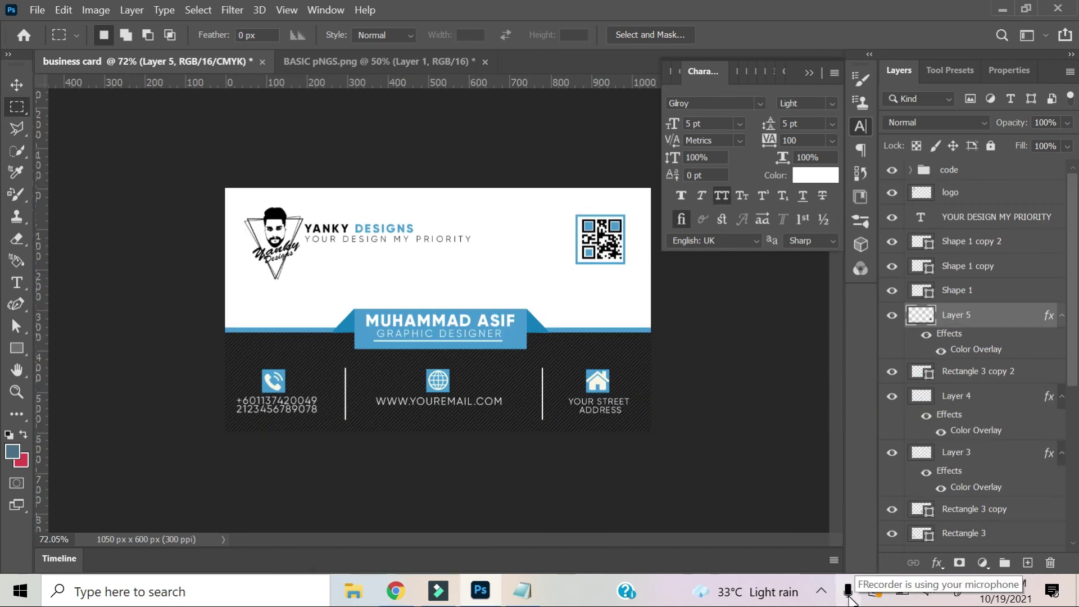
- Dismiss the microphone privacy settings and the screen recorder's tray options
{"action": "left_click", "coordinate": [849, 591]}
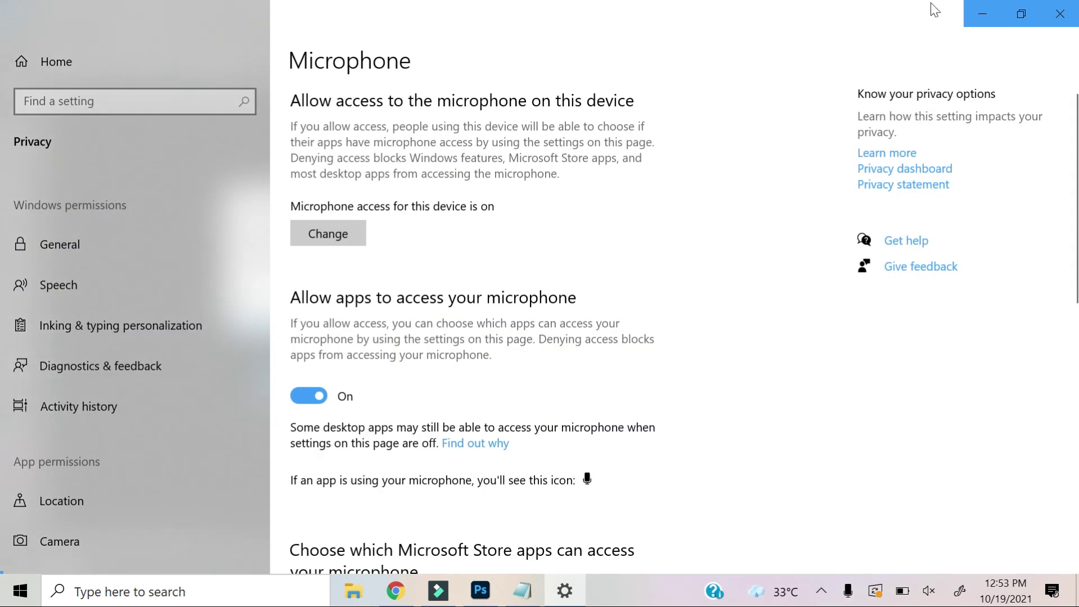
{"action": "left_click", "coordinate": [982, 14]}
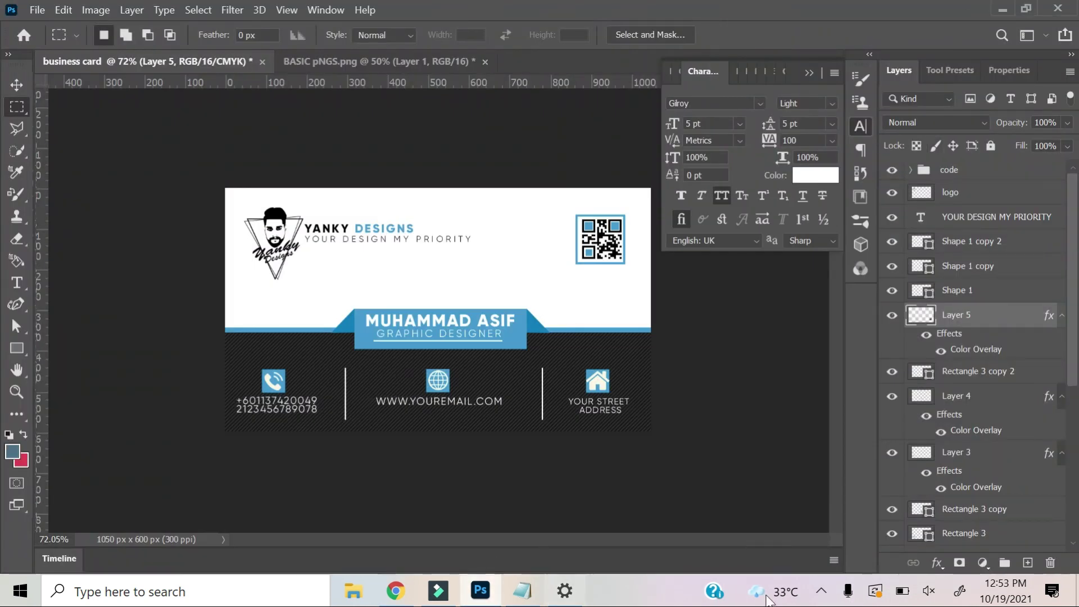
{"action": "left_click", "coordinate": [821, 590]}
{"action": "right_click", "coordinate": [807, 557]}
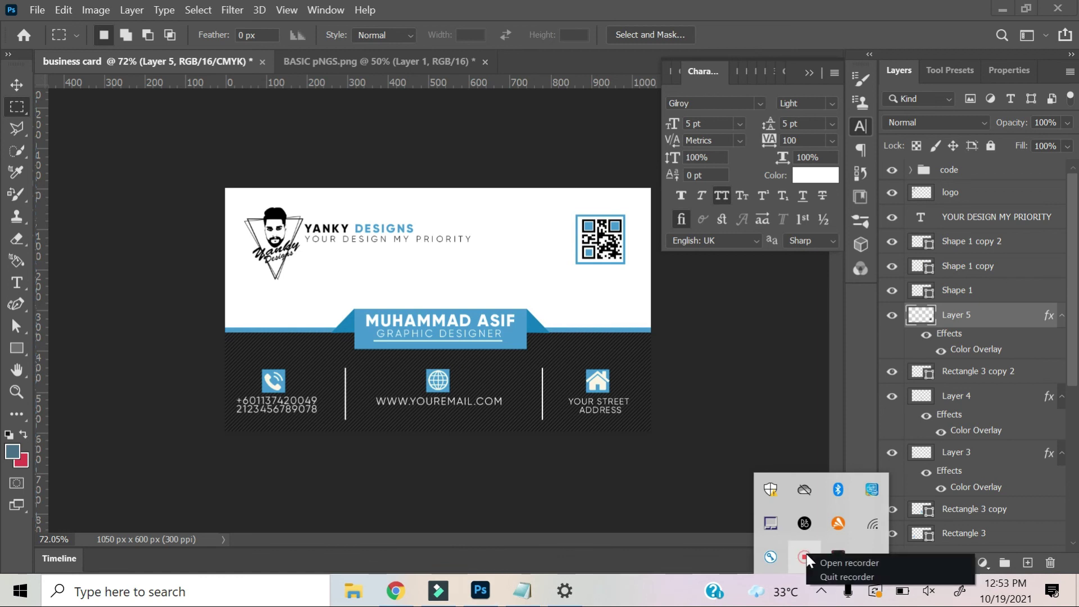
{"action": "left_click", "coordinate": [733, 437]}
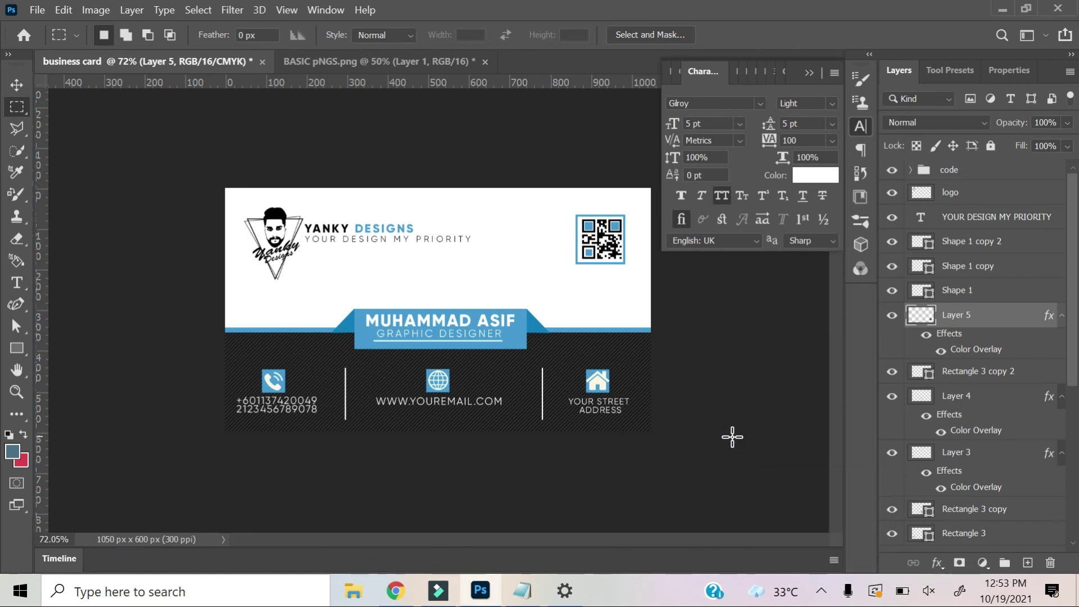
{"action": "left_click", "coordinate": [16, 84]}
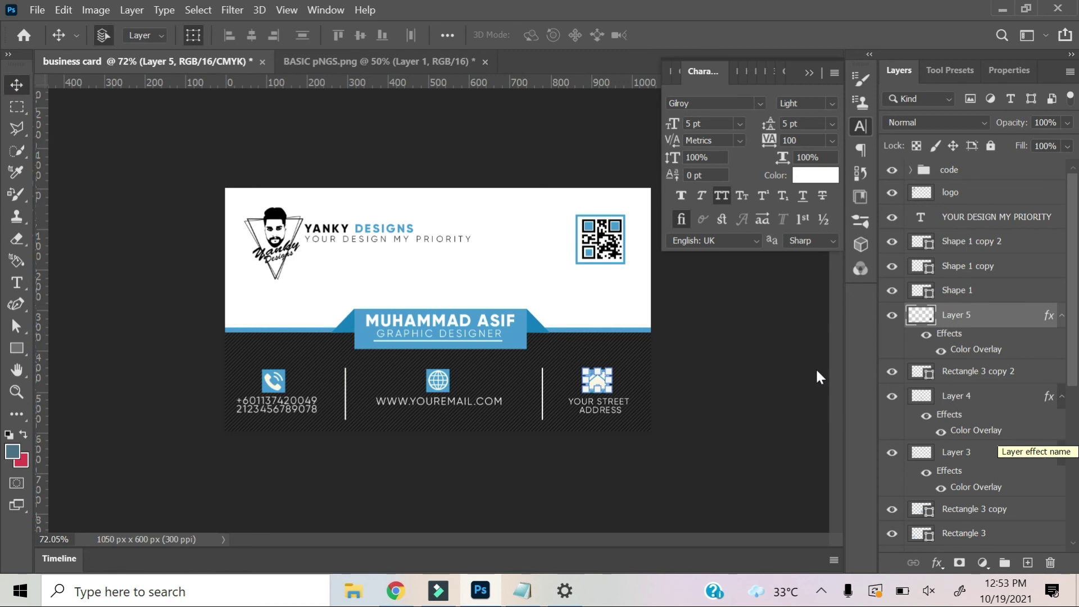
{"action": "scroll", "coordinate": [984, 337], "scroll_direction": "down", "scroll_amount": 5}
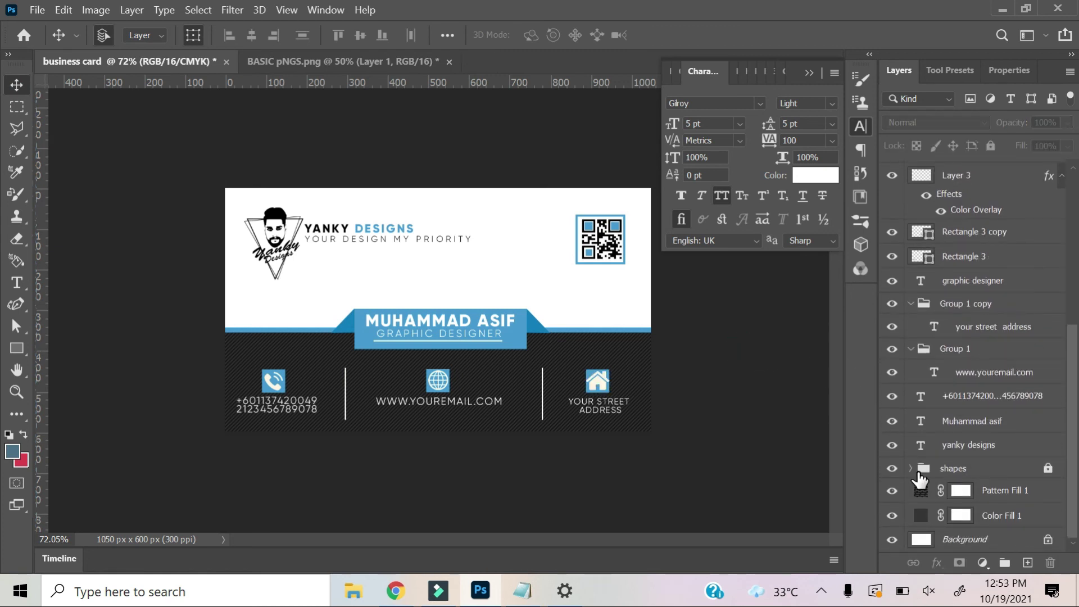
{"action": "left_click", "coordinate": [971, 473]}
{"action": "key", "text": "Up"}
{"action": "key", "text": "Up"}
{"action": "key", "text": "Up"}
{"action": "key", "text": "Up"}
{"action": "key", "text": "Up"}
{"action": "key", "text": "Up"}
{"action": "key", "text": "Up"}
{"action": "key", "text": "Up"}
{"action": "key", "text": "Up"}
{"action": "key", "text": "Up"}
{"action": "key", "text": "Up"}
{"action": "key", "text": "Up"}
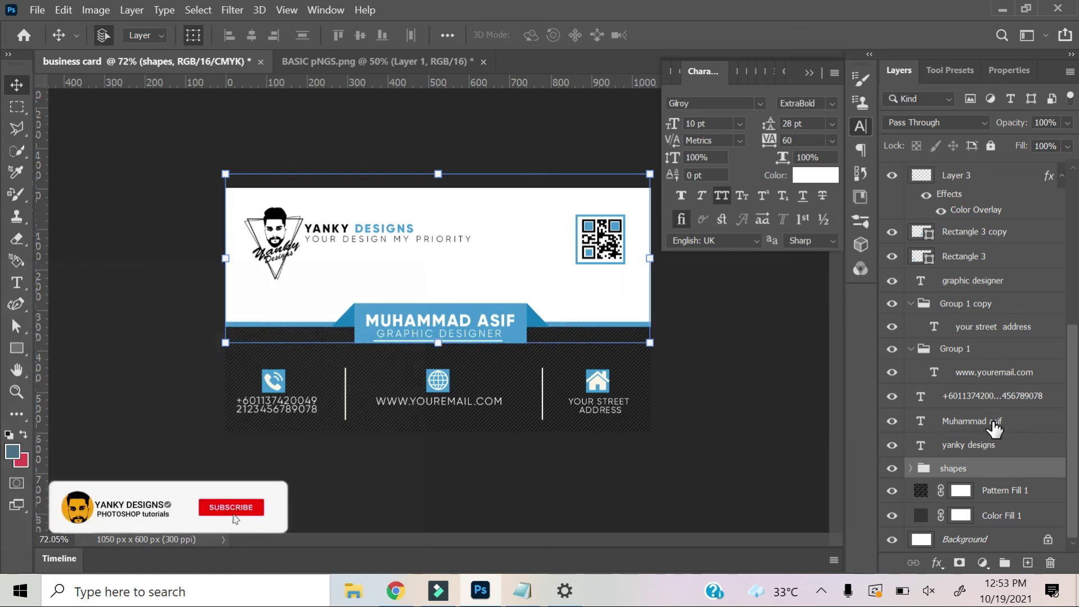
{"action": "left_click", "coordinate": [990, 426]}
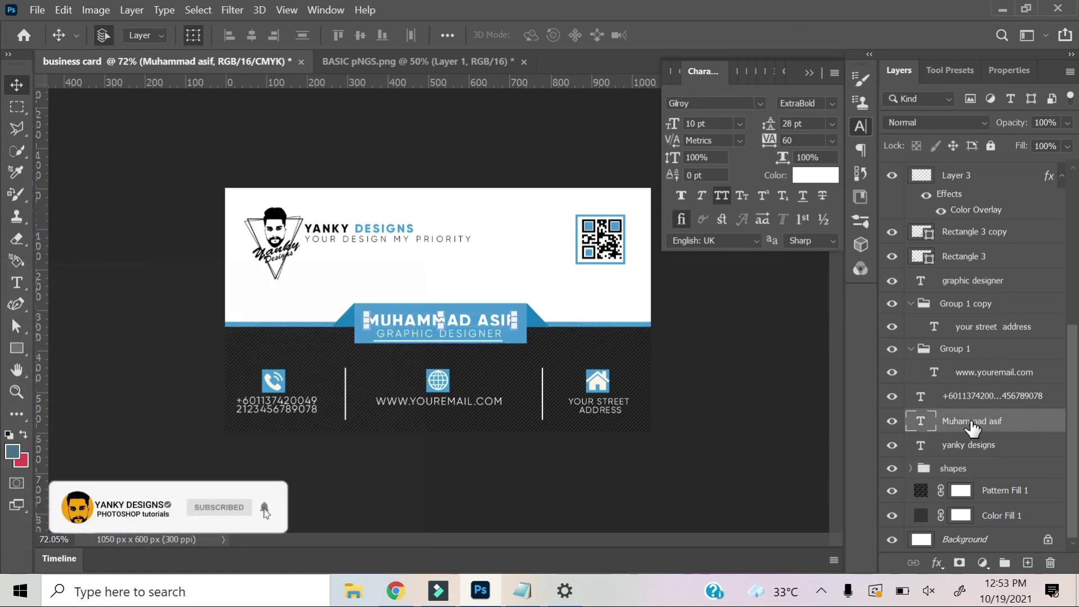
{"action": "key", "text": "Up"}
{"action": "key", "text": "Up"}
{"action": "key", "text": "Up"}
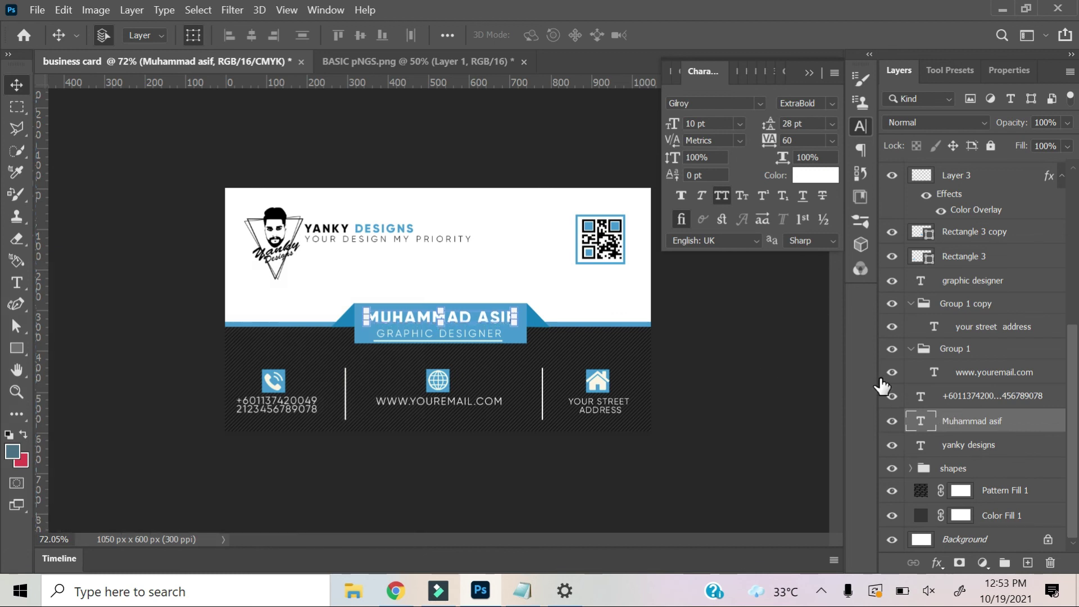
- Select the GRAPHIC DESIGNER underline after checking the title, icon squares and name banner layers
{"action": "left_click", "coordinate": [976, 283]}
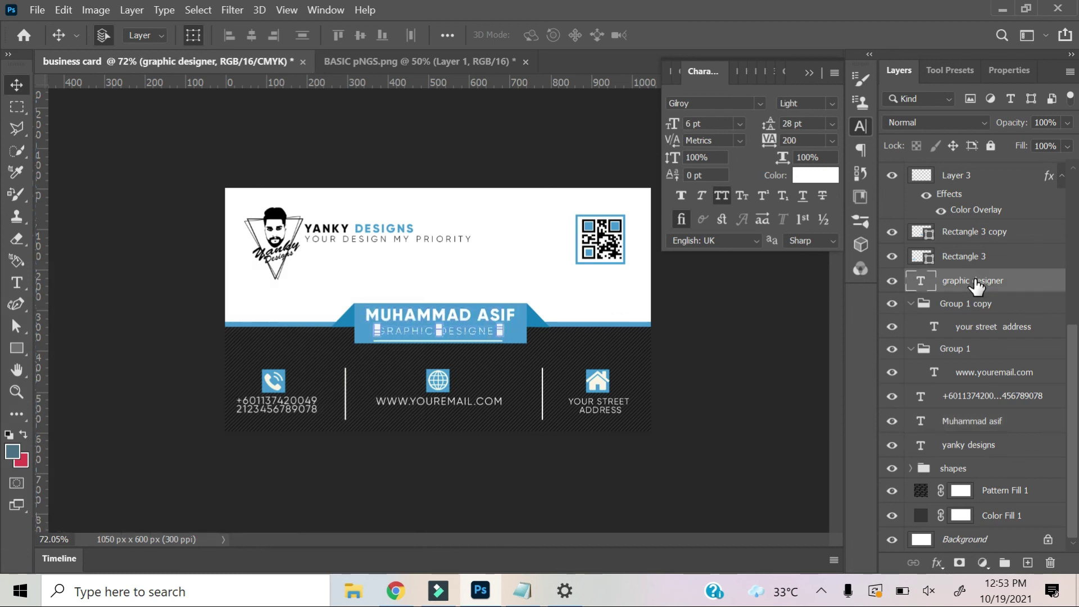
{"action": "left_click", "coordinate": [979, 259]}
{"action": "left_click", "coordinate": [969, 235]}
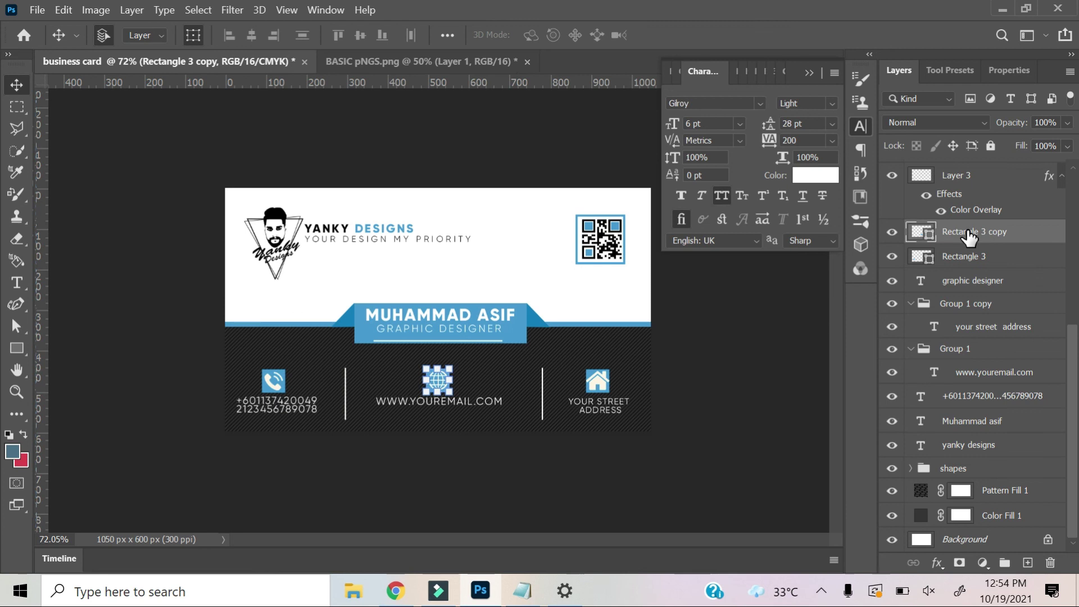
{"action": "left_click", "coordinate": [502, 341]}
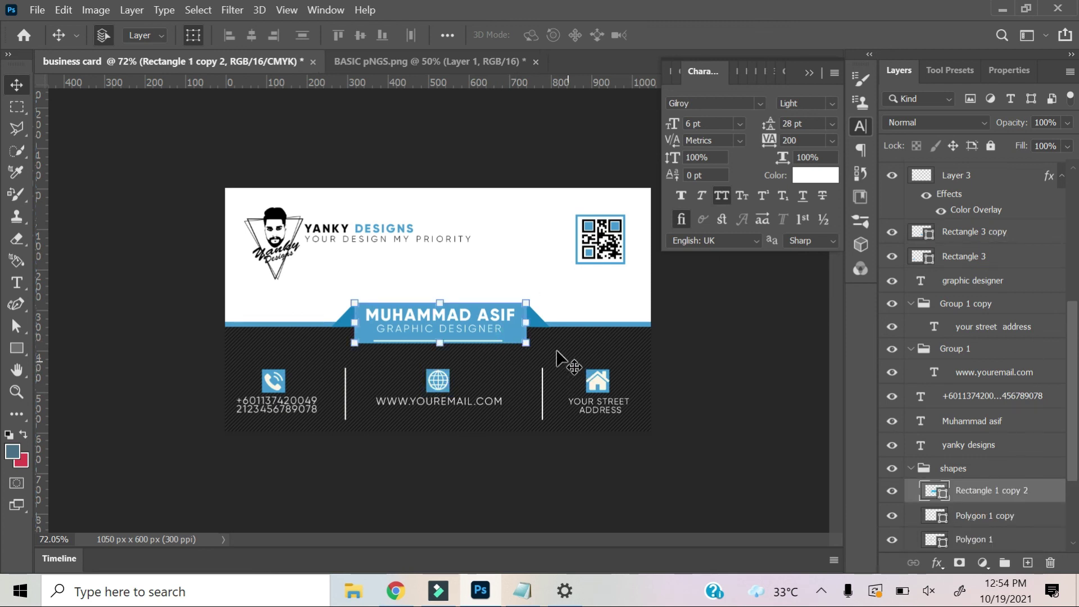
{"action": "scroll", "coordinate": [556, 357], "scroll_direction": "up", "scroll_amount": 3}
{"action": "scroll", "coordinate": [506, 349], "scroll_direction": "up", "scroll_amount": 3}
{"action": "left_click", "coordinate": [553, 443]}
- Nudge the GRAPHIC DESIGNER underline up one step and collapse the Character panel
{"action": "key", "text": "Up"}
{"action": "key", "text": "Up"}
{"action": "key", "text": "Up"}
{"action": "key", "text": "Up"}
{"action": "key", "text": "Up"}
{"action": "key", "text": "Up"}
{"action": "key", "text": "Up"}
{"action": "key", "text": "Up"}
{"action": "scroll", "coordinate": [572, 475], "scroll_direction": "down", "scroll_amount": 3}
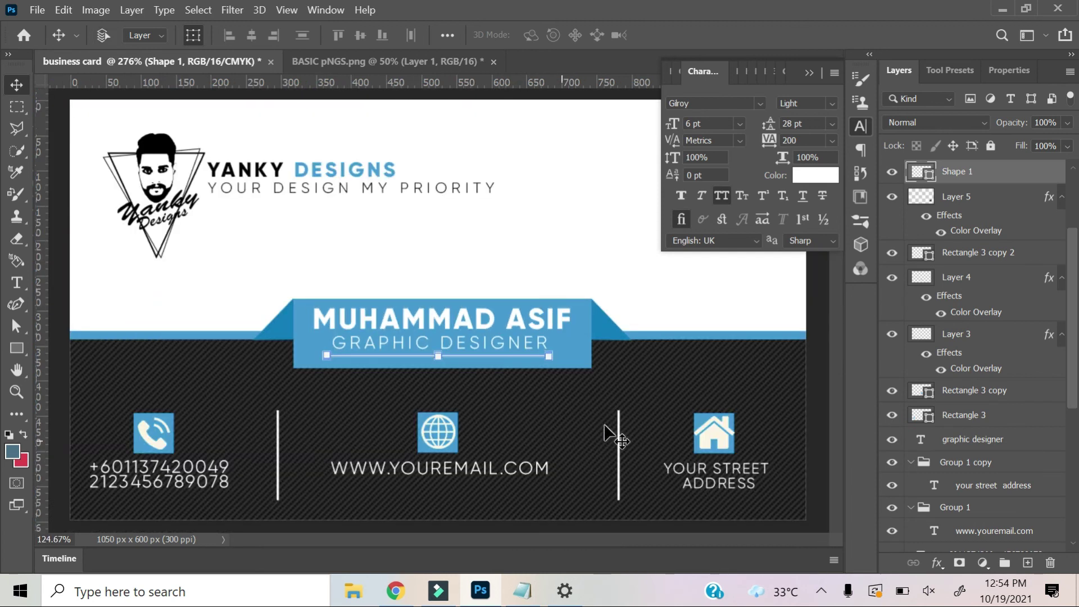
{"action": "left_click", "coordinate": [811, 71]}
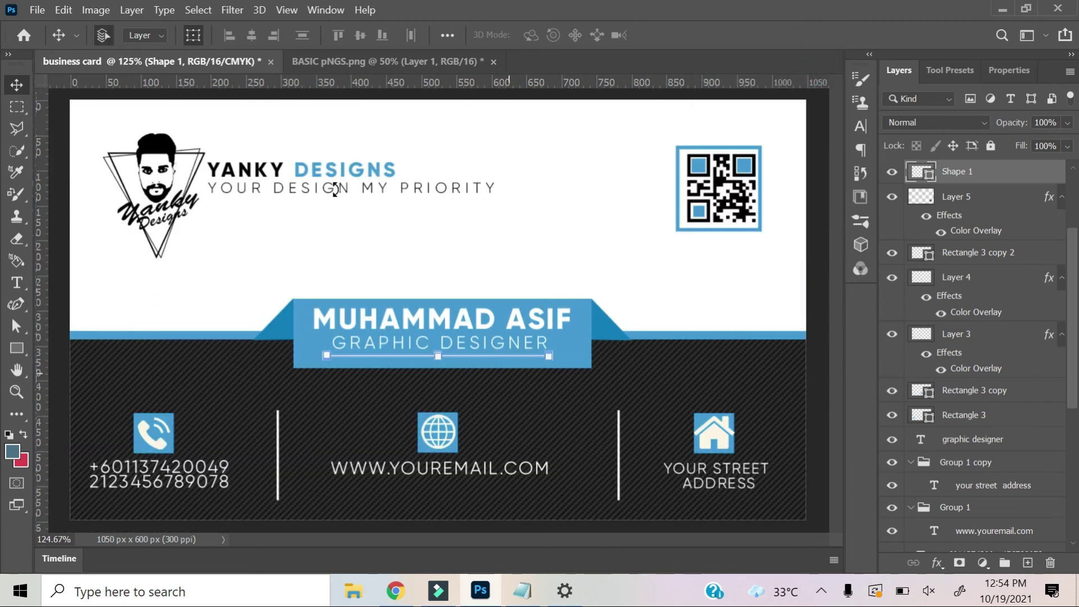